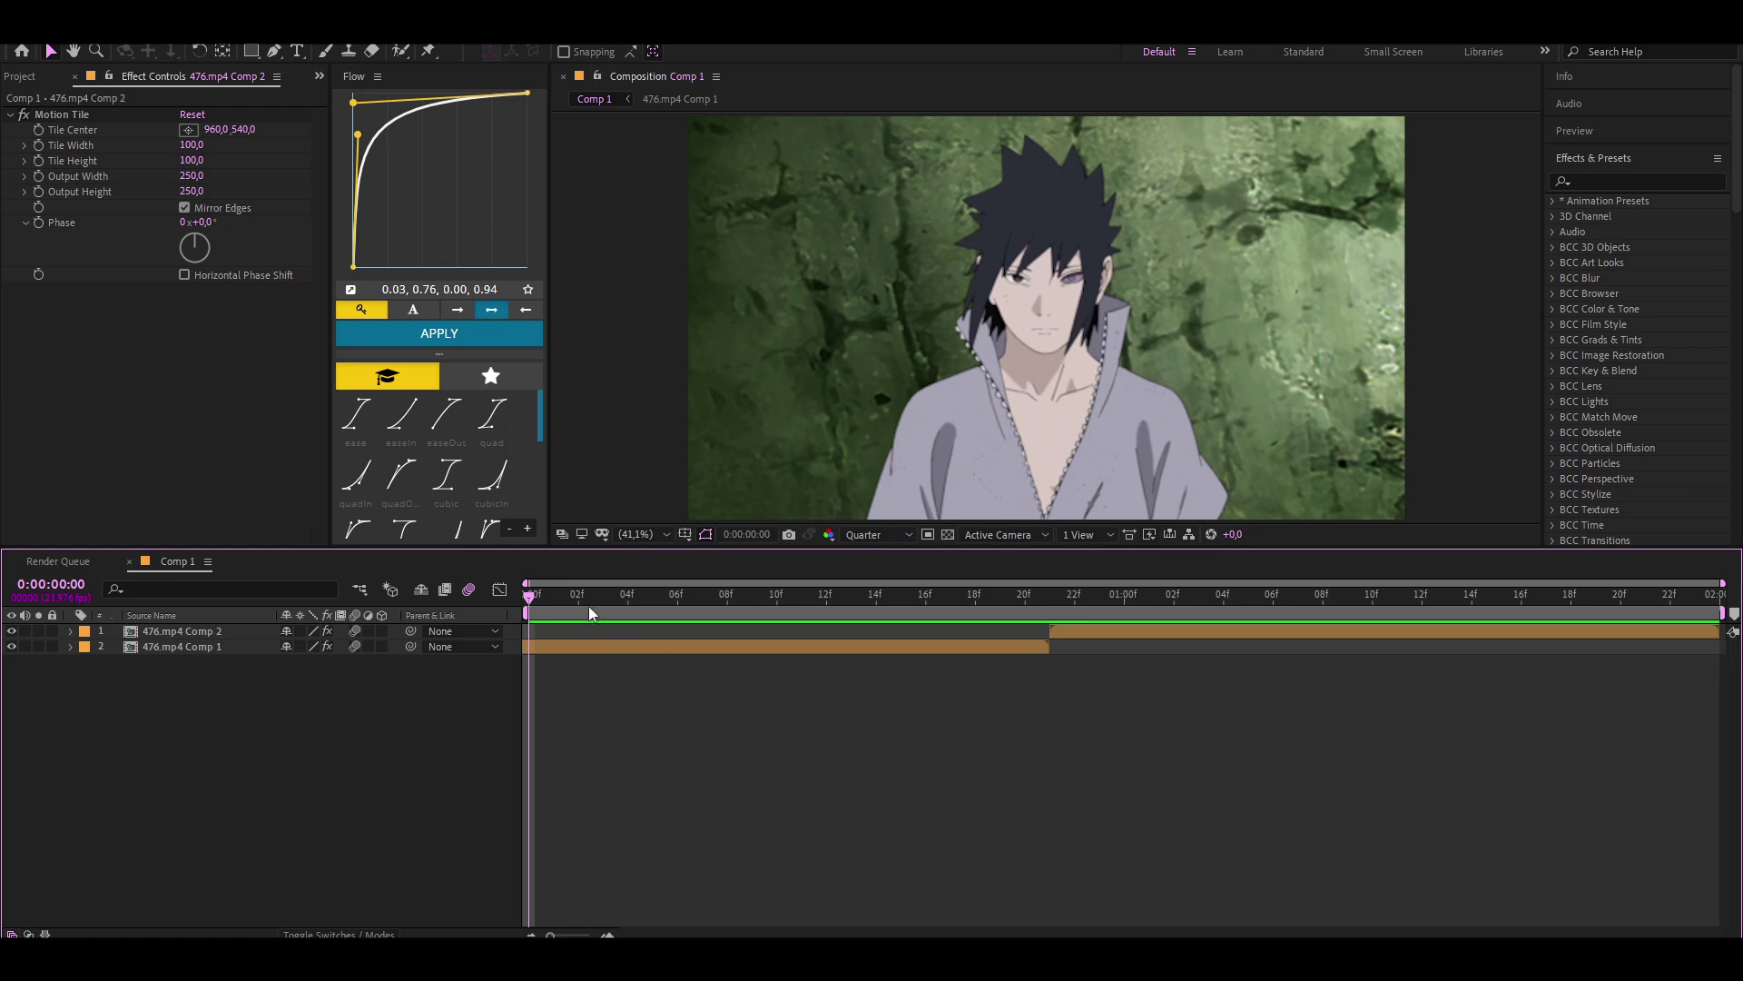
# Add a new adjustment layer above the two clips in Comp 1.
pyautogui.click(635, 646)
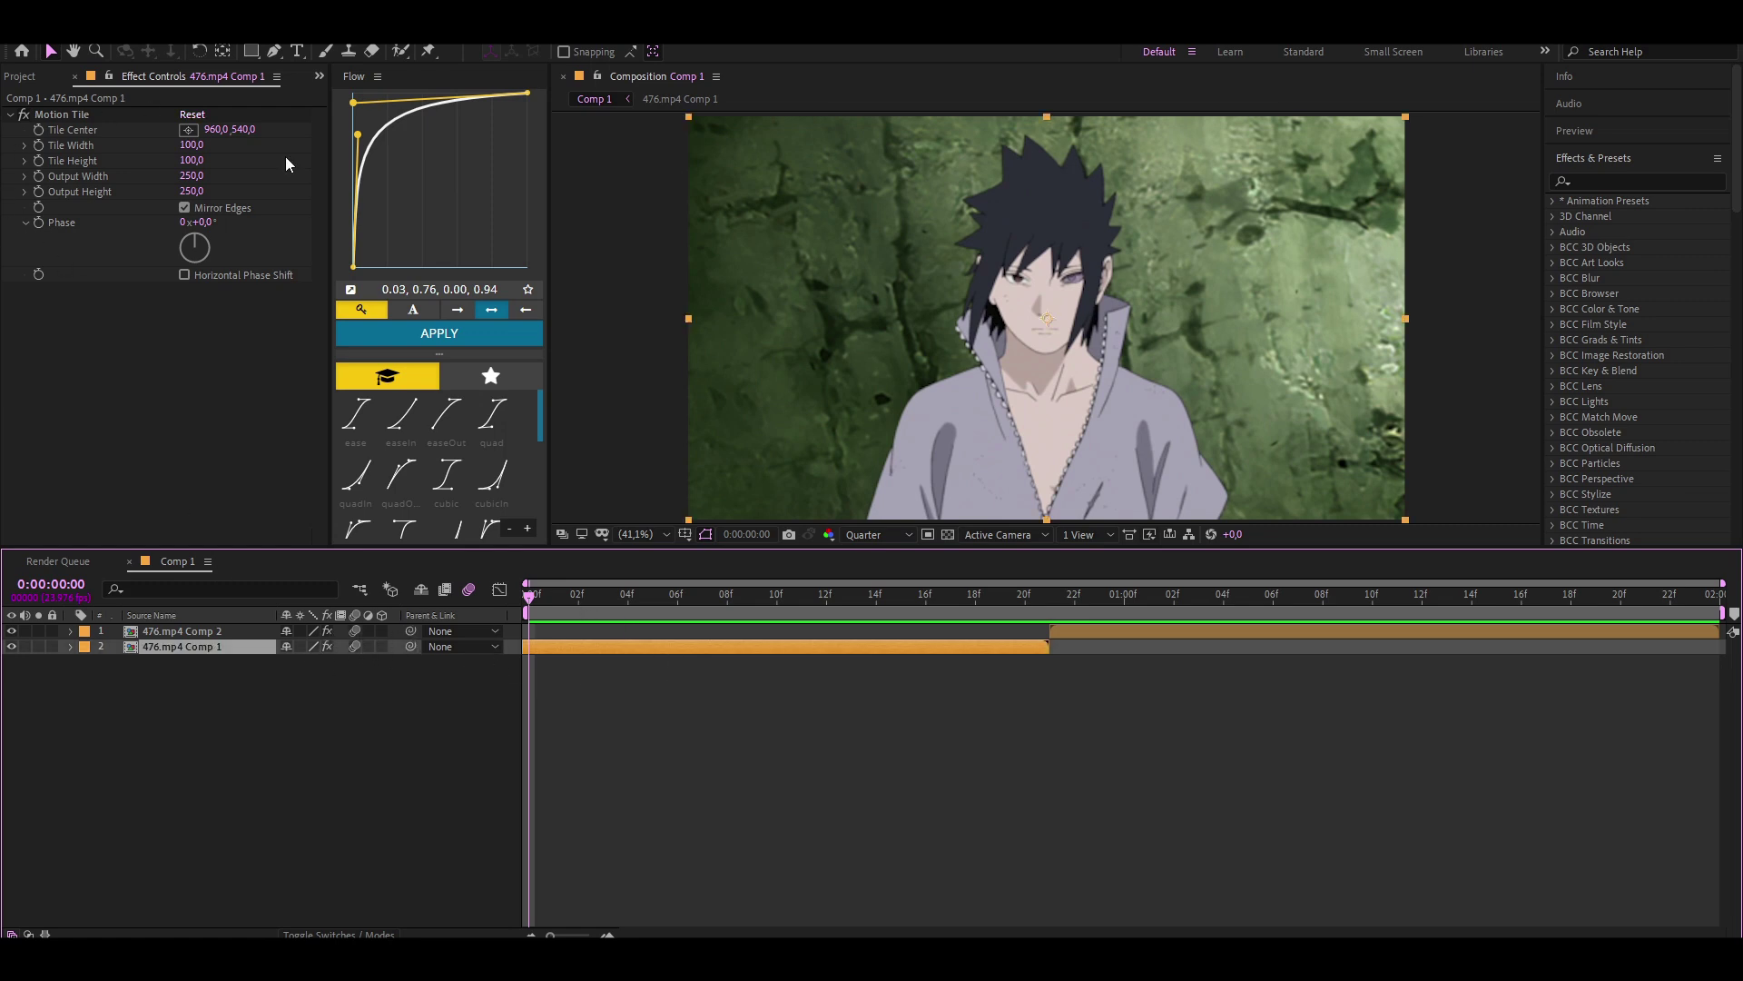
pyautogui.click(1155, 632)
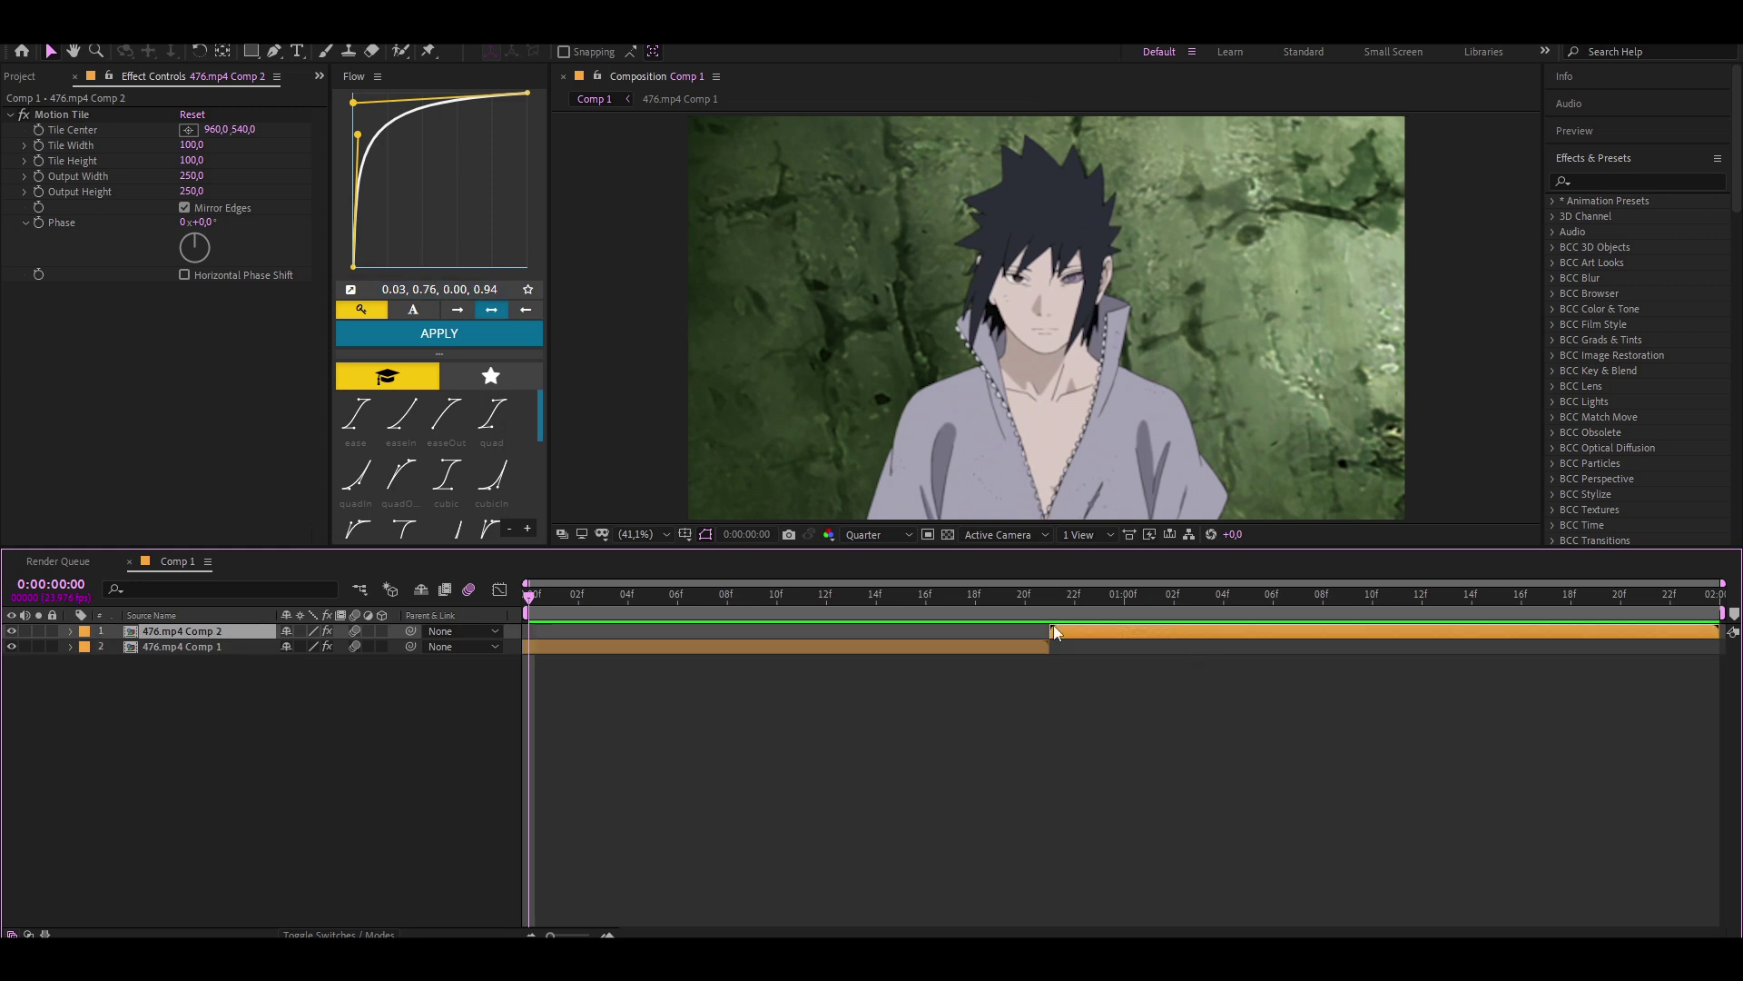
pyautogui.click(552, 648)
pyautogui.rightClick(508, 650)
pyautogui.moveTo(545, 663)
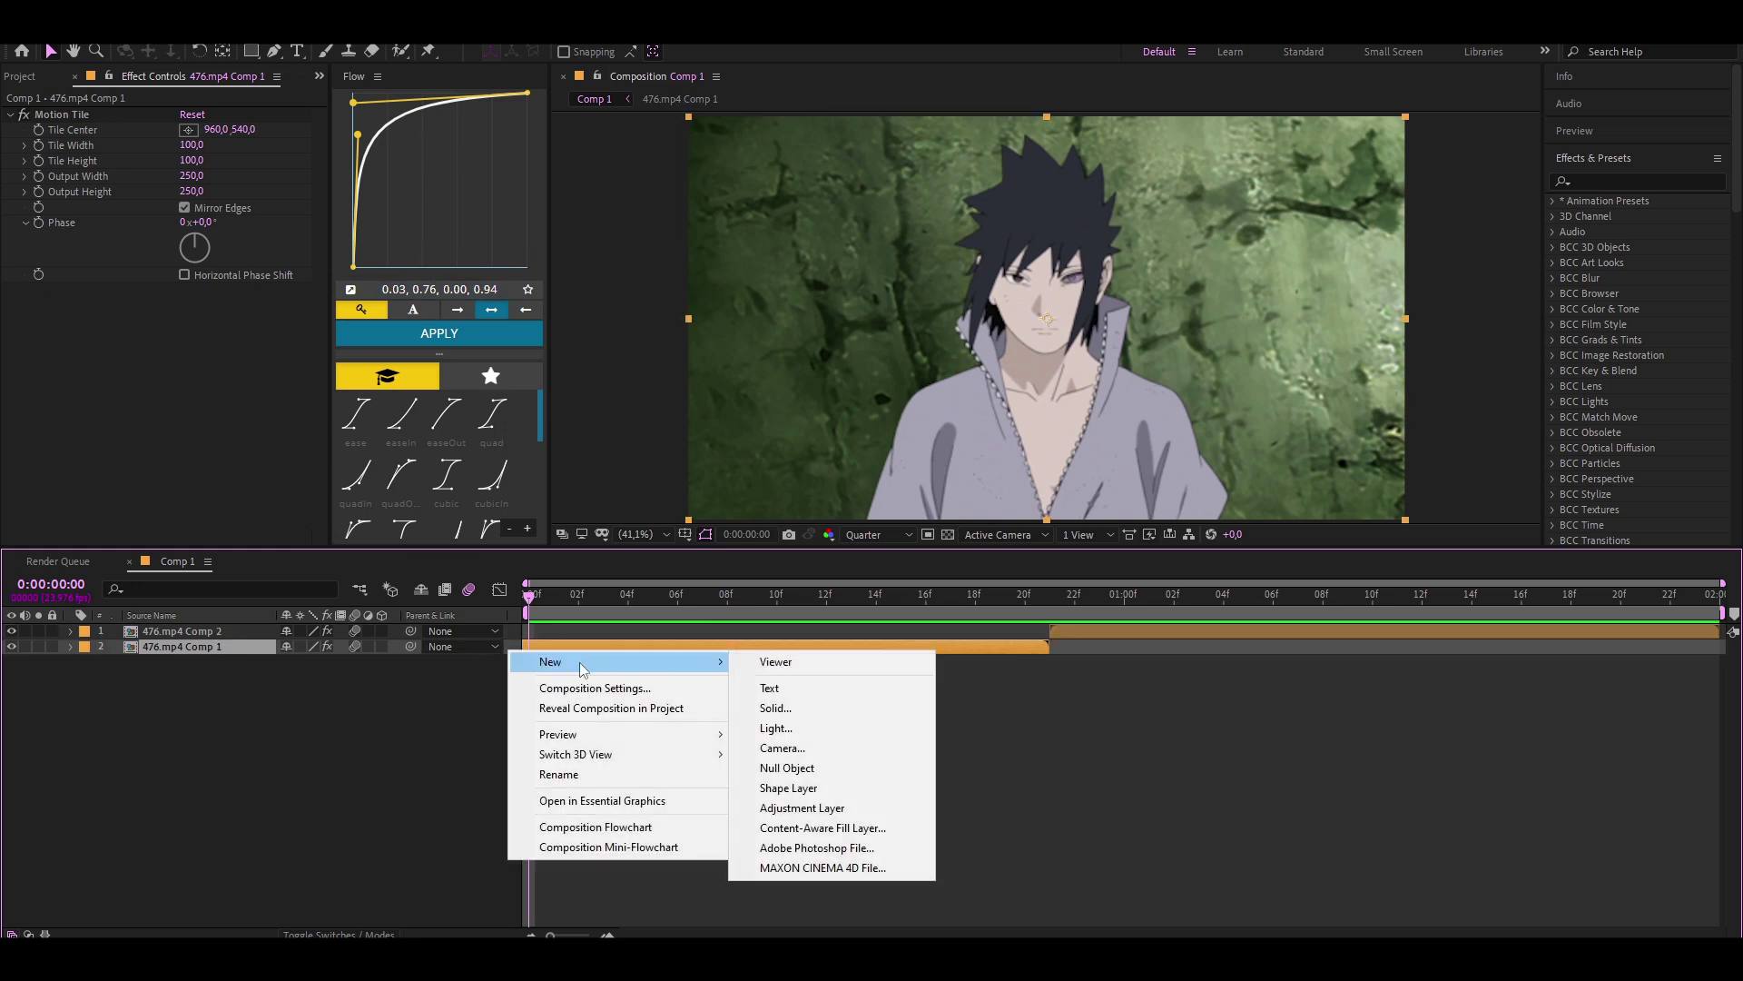
pyautogui.click(803, 808)
# Split the adjustment layer at 21f, one piece per clip, the second extended to the comp end.
pyautogui.moveTo(954, 600); pyautogui.dragTo(1054, 601)
pyautogui.hotkey('ctrl', 'shift', 'd')
pyautogui.moveTo(1082, 640); pyautogui.dragTo(251, 641)
pyautogui.moveTo(892, 635); pyautogui.dragTo(1431, 640)
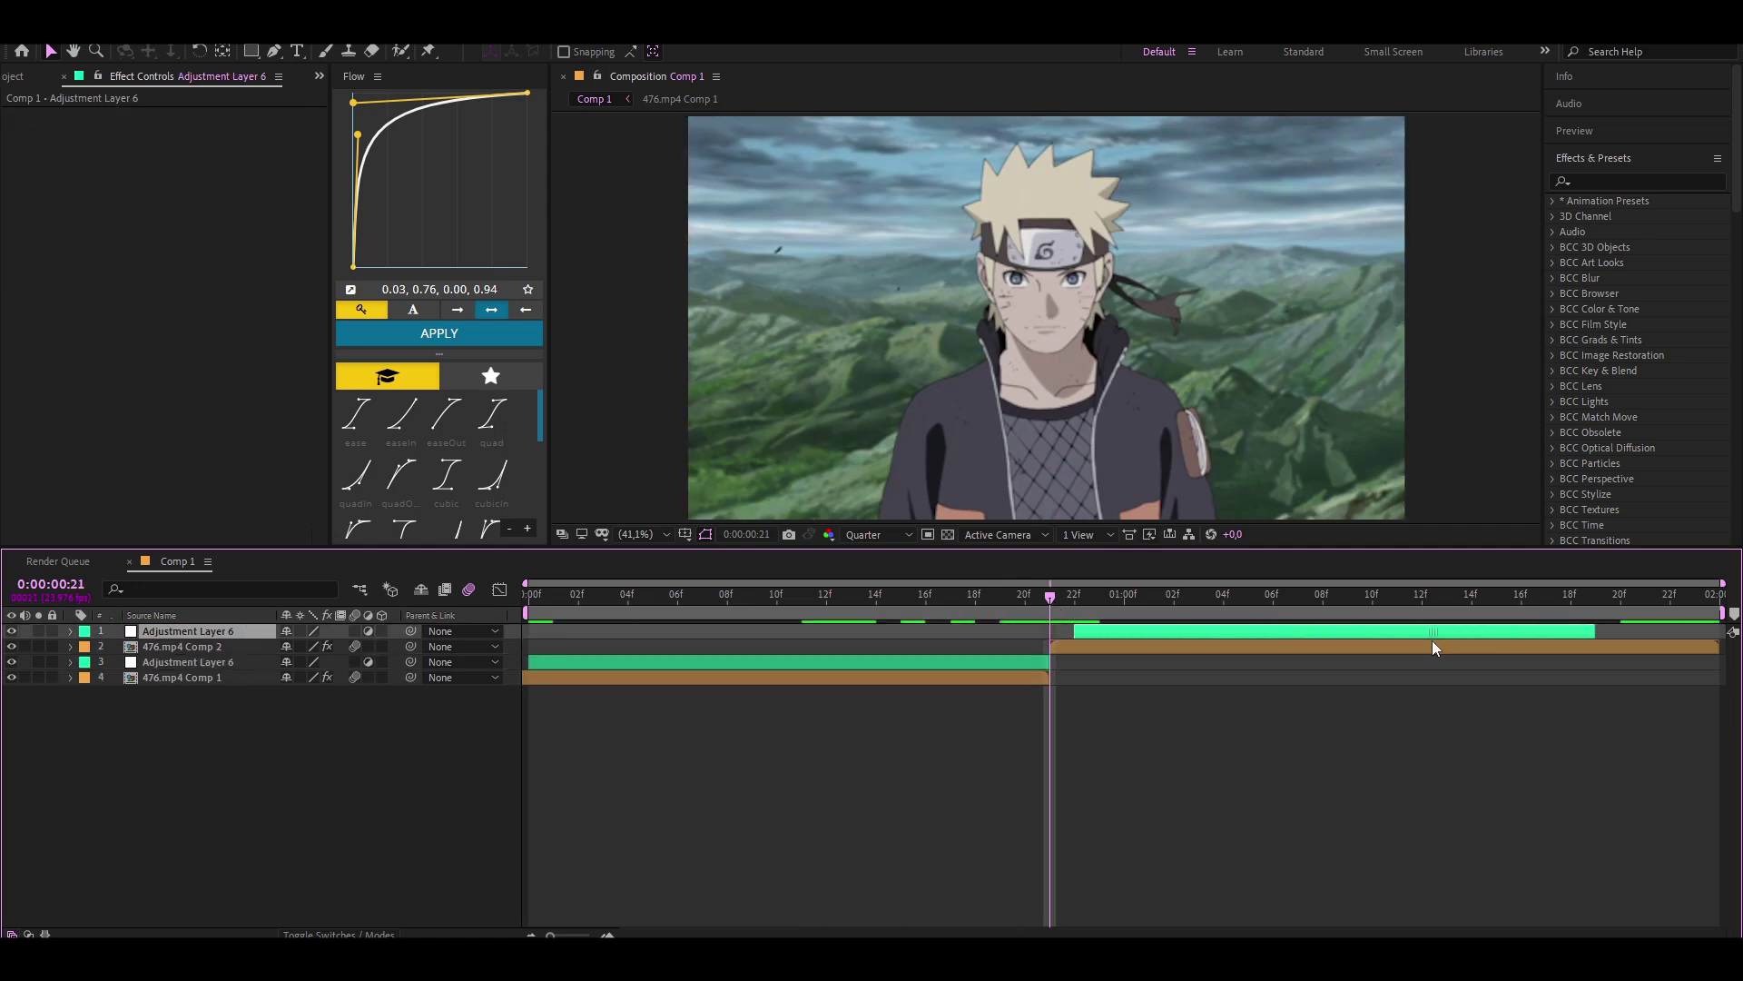
pyautogui.moveTo(1621, 633); pyautogui.dragTo(1723, 641)
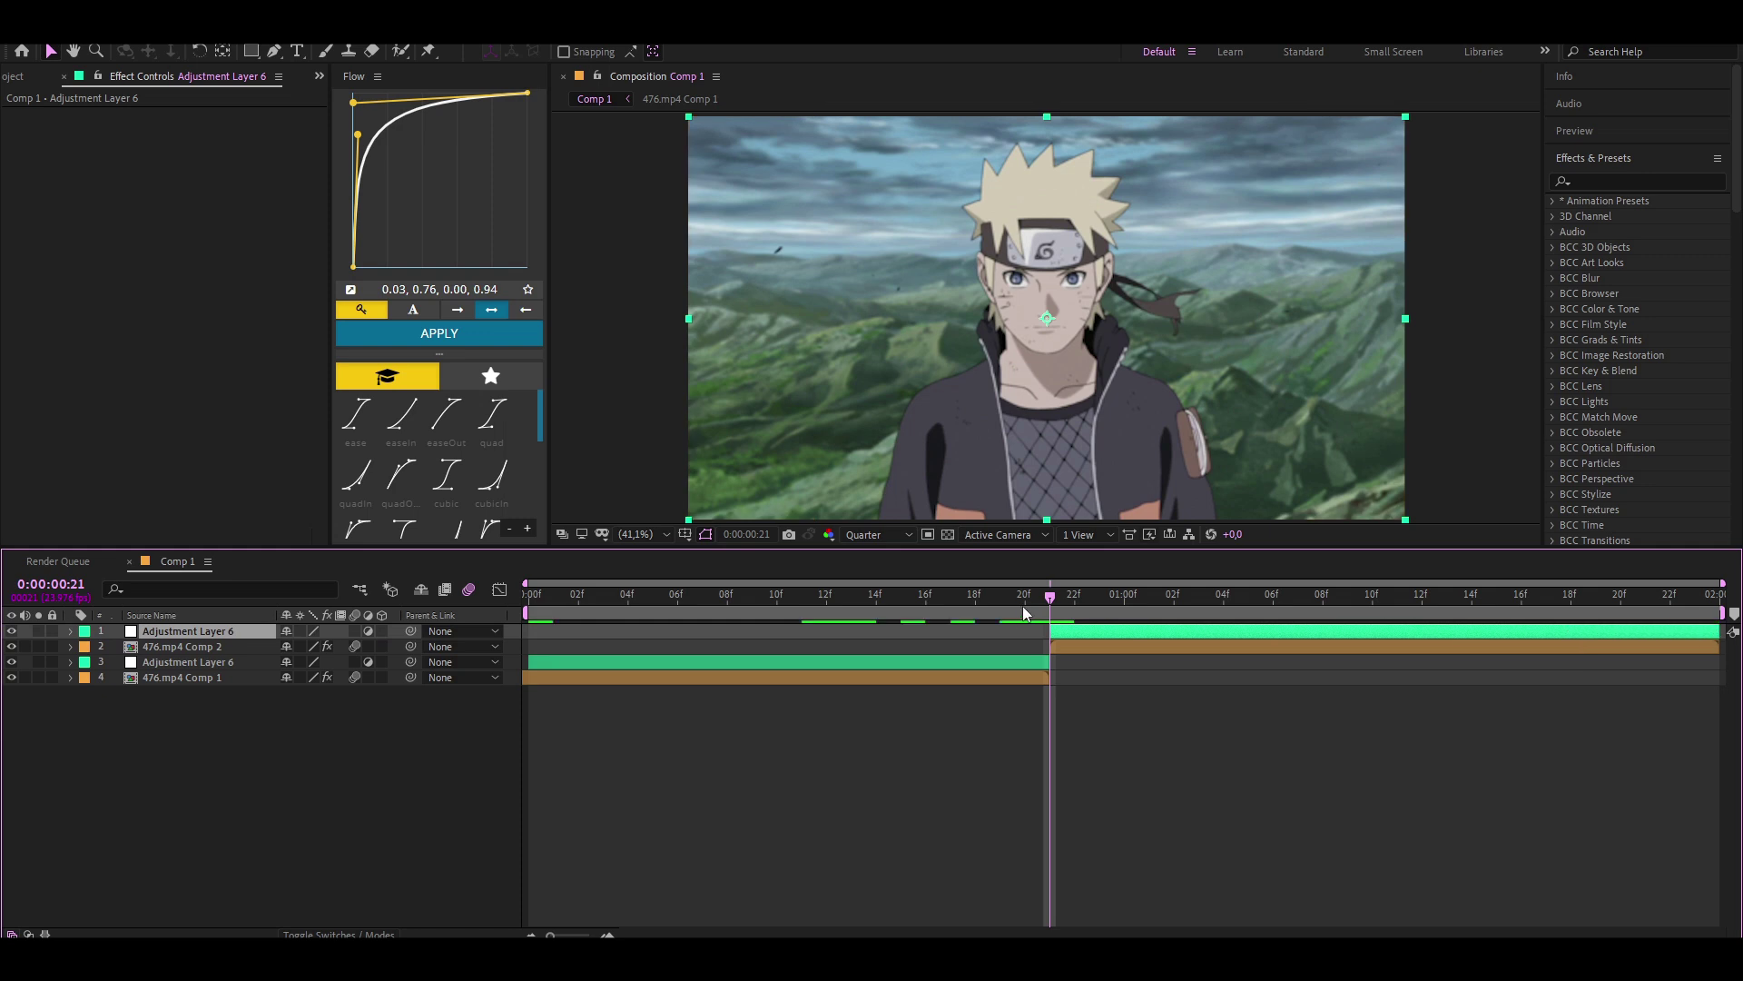
# Enable Scale keyframing on 476.mp4 Comp 1 at the comp start.
pyautogui.press('Home')
pyautogui.click(799, 677)
pyautogui.click(117, 693)
# Keyframe 476.mp4 Comp 1 Scale at 378% at 0f, 130% at 15f and 60% at 20f.
pyautogui.moveTo(310, 692); pyautogui.dragTo(594, 694)
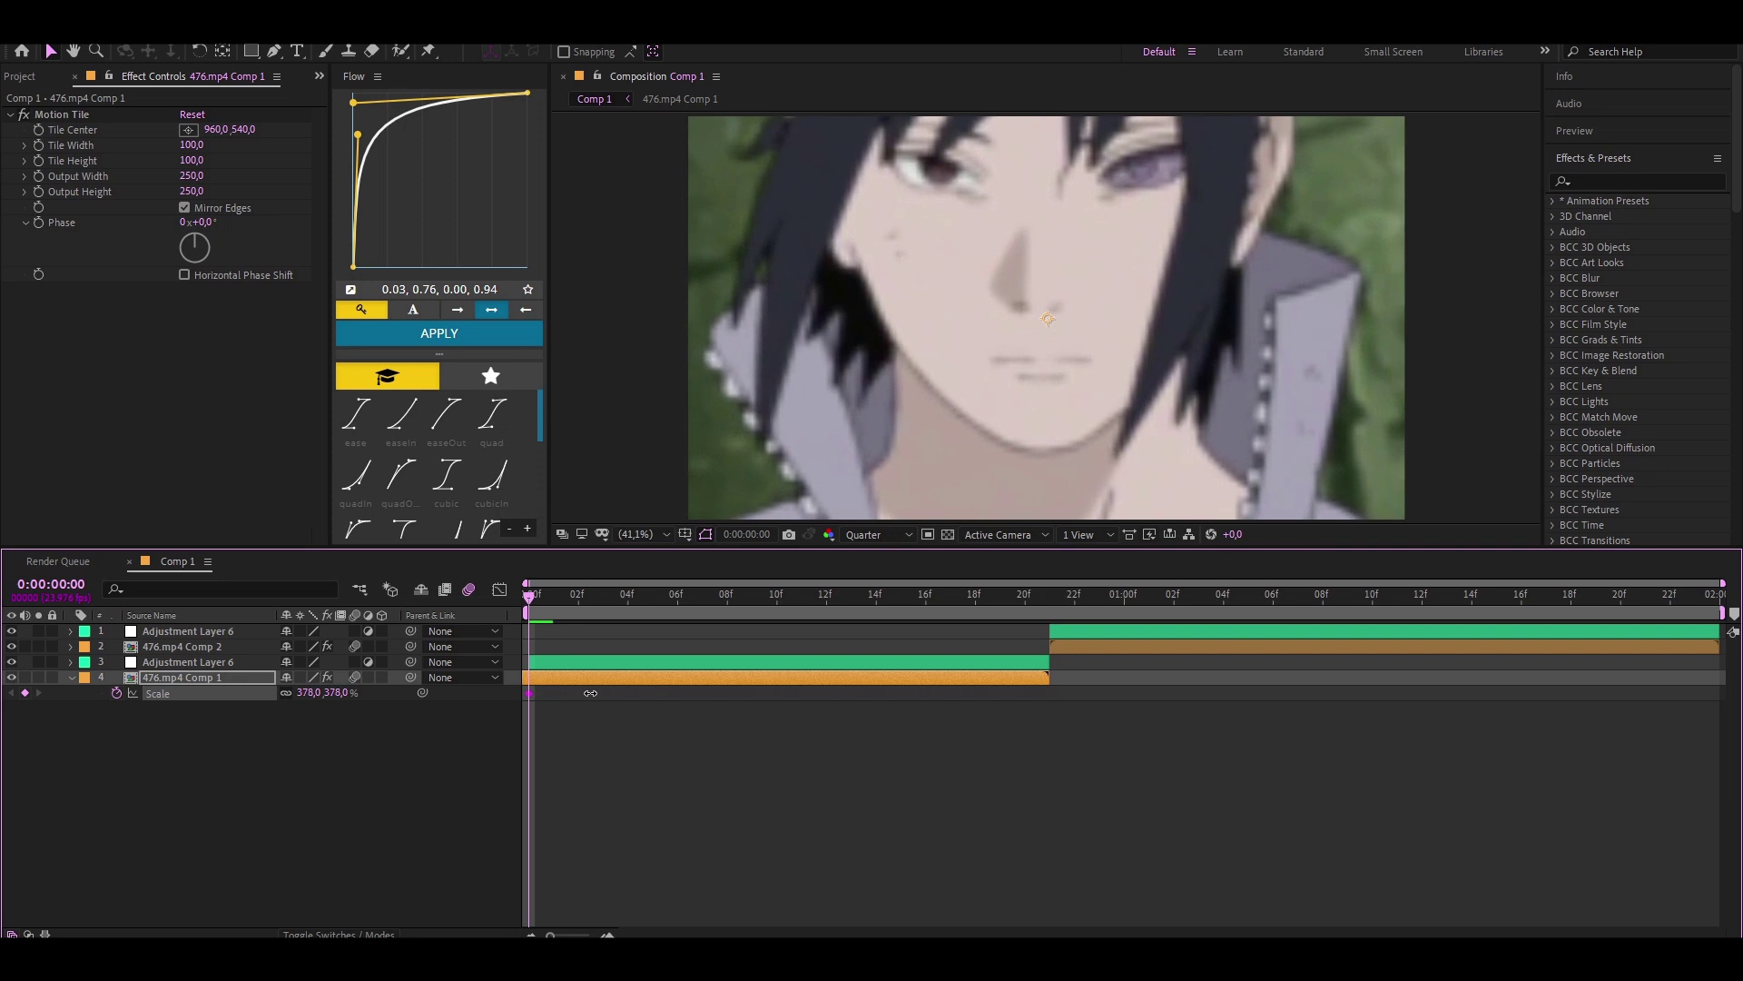
pyautogui.click(925, 597)
pyautogui.press('pageup')
pyautogui.moveTo(313, 693); pyautogui.dragTo(310, 694)
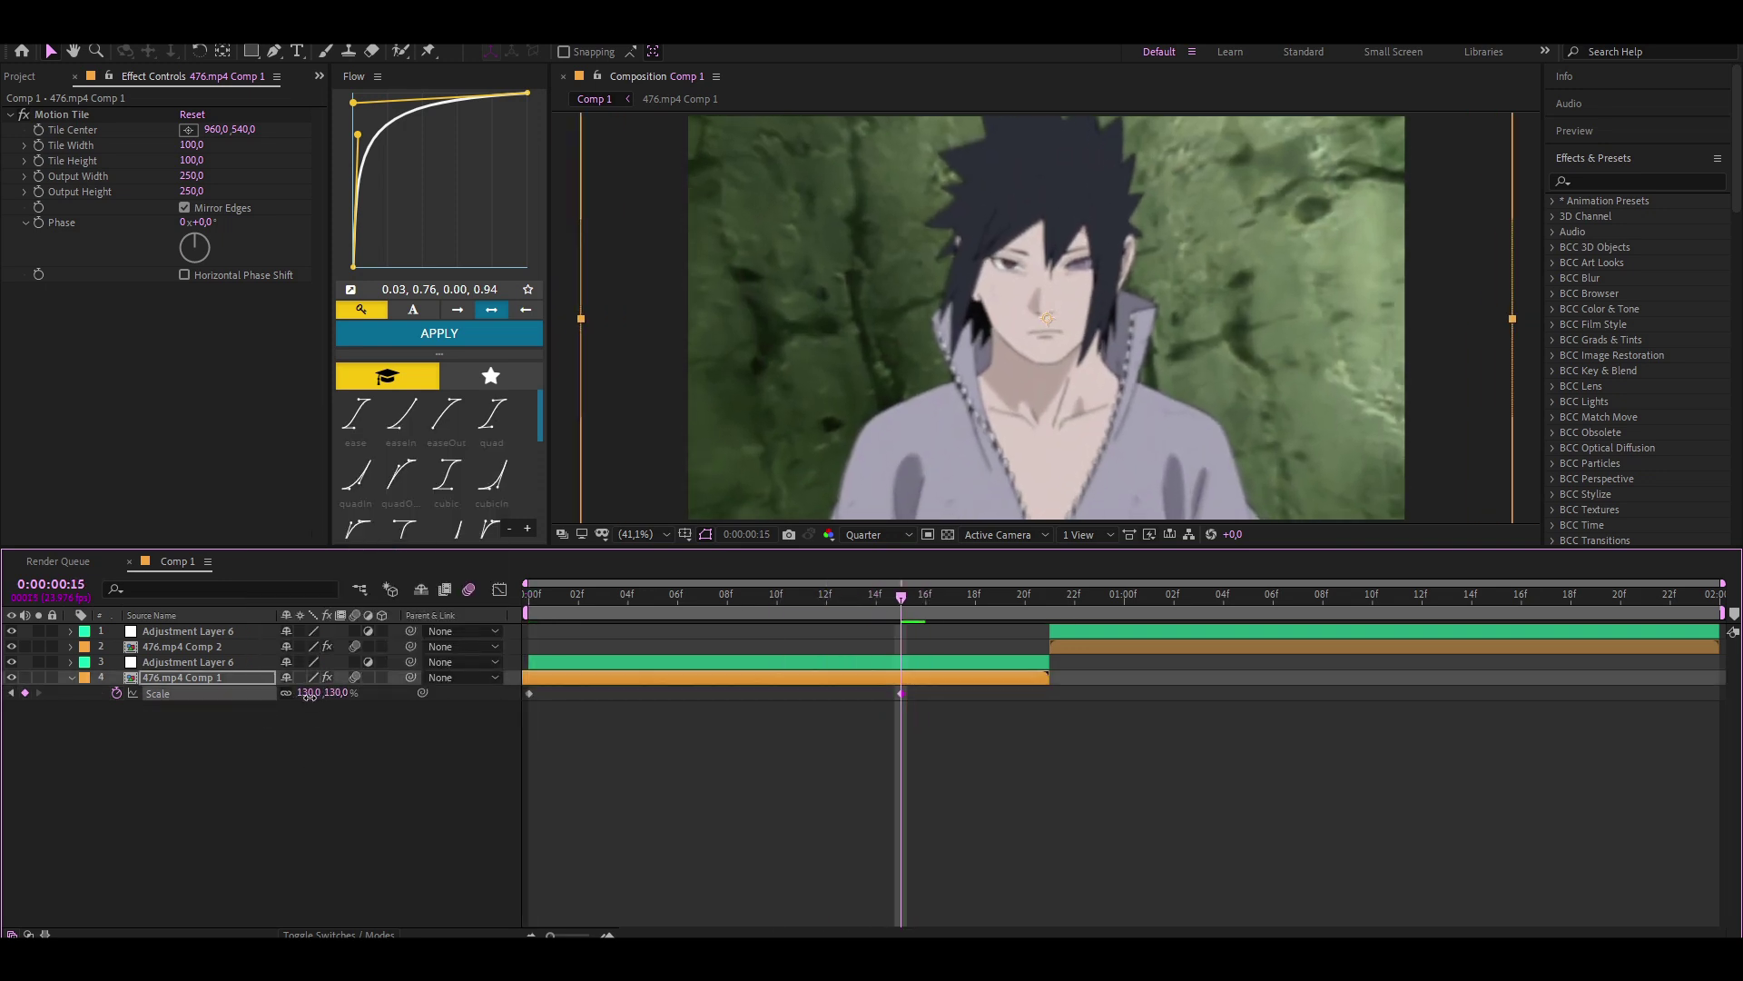
pyautogui.moveTo(960, 609); pyautogui.dragTo(1024, 610)
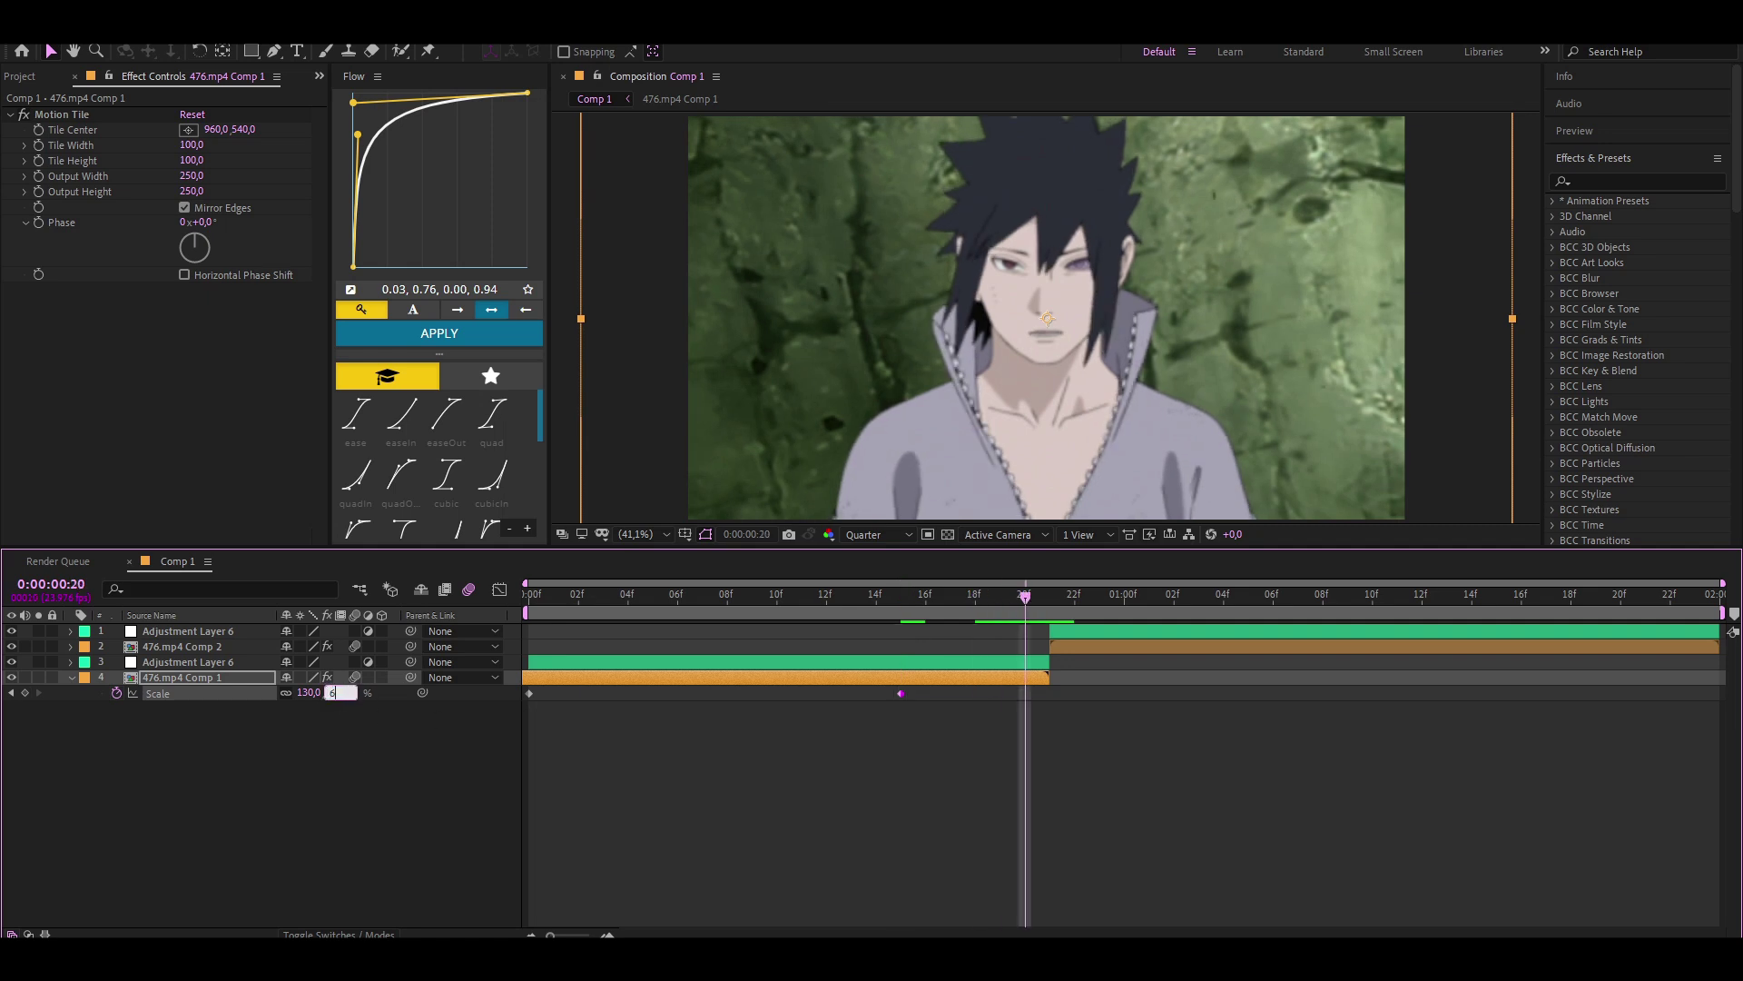
pyautogui.write('0')
pyautogui.press('Return')
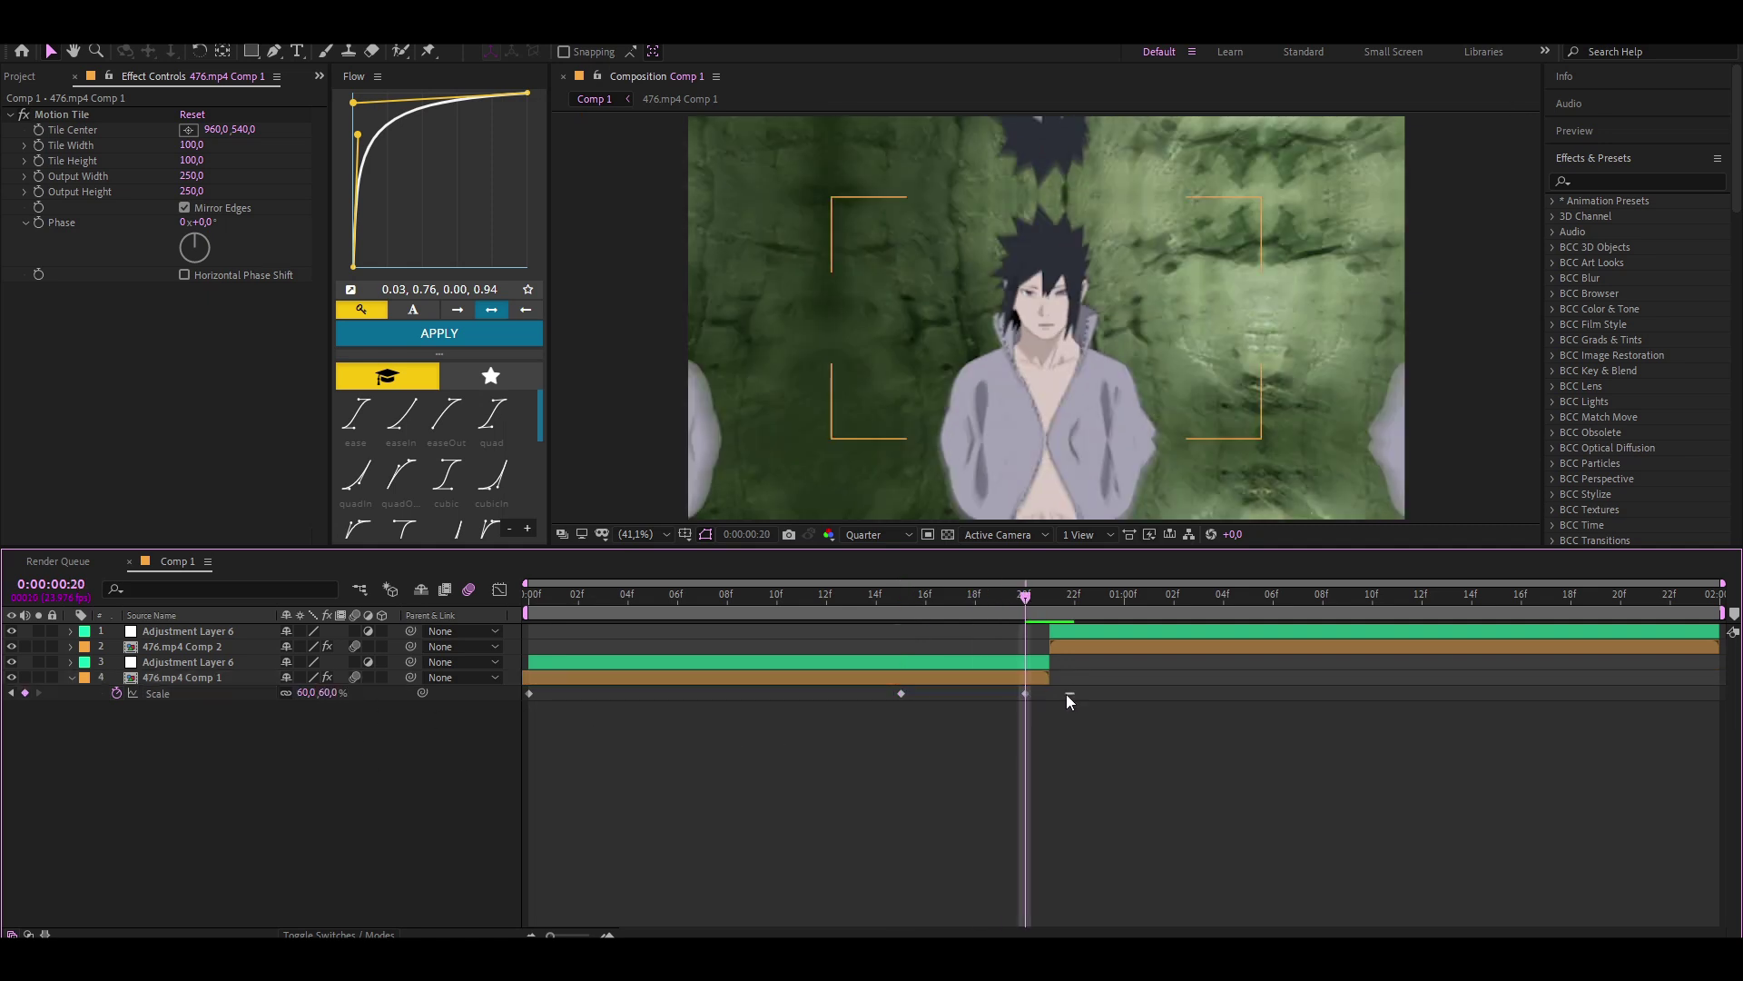
# Ease the first clip's scale keyframes in the Graph Editor using bezier handles.
pyautogui.click(158, 693)
pyautogui.click(500, 590)
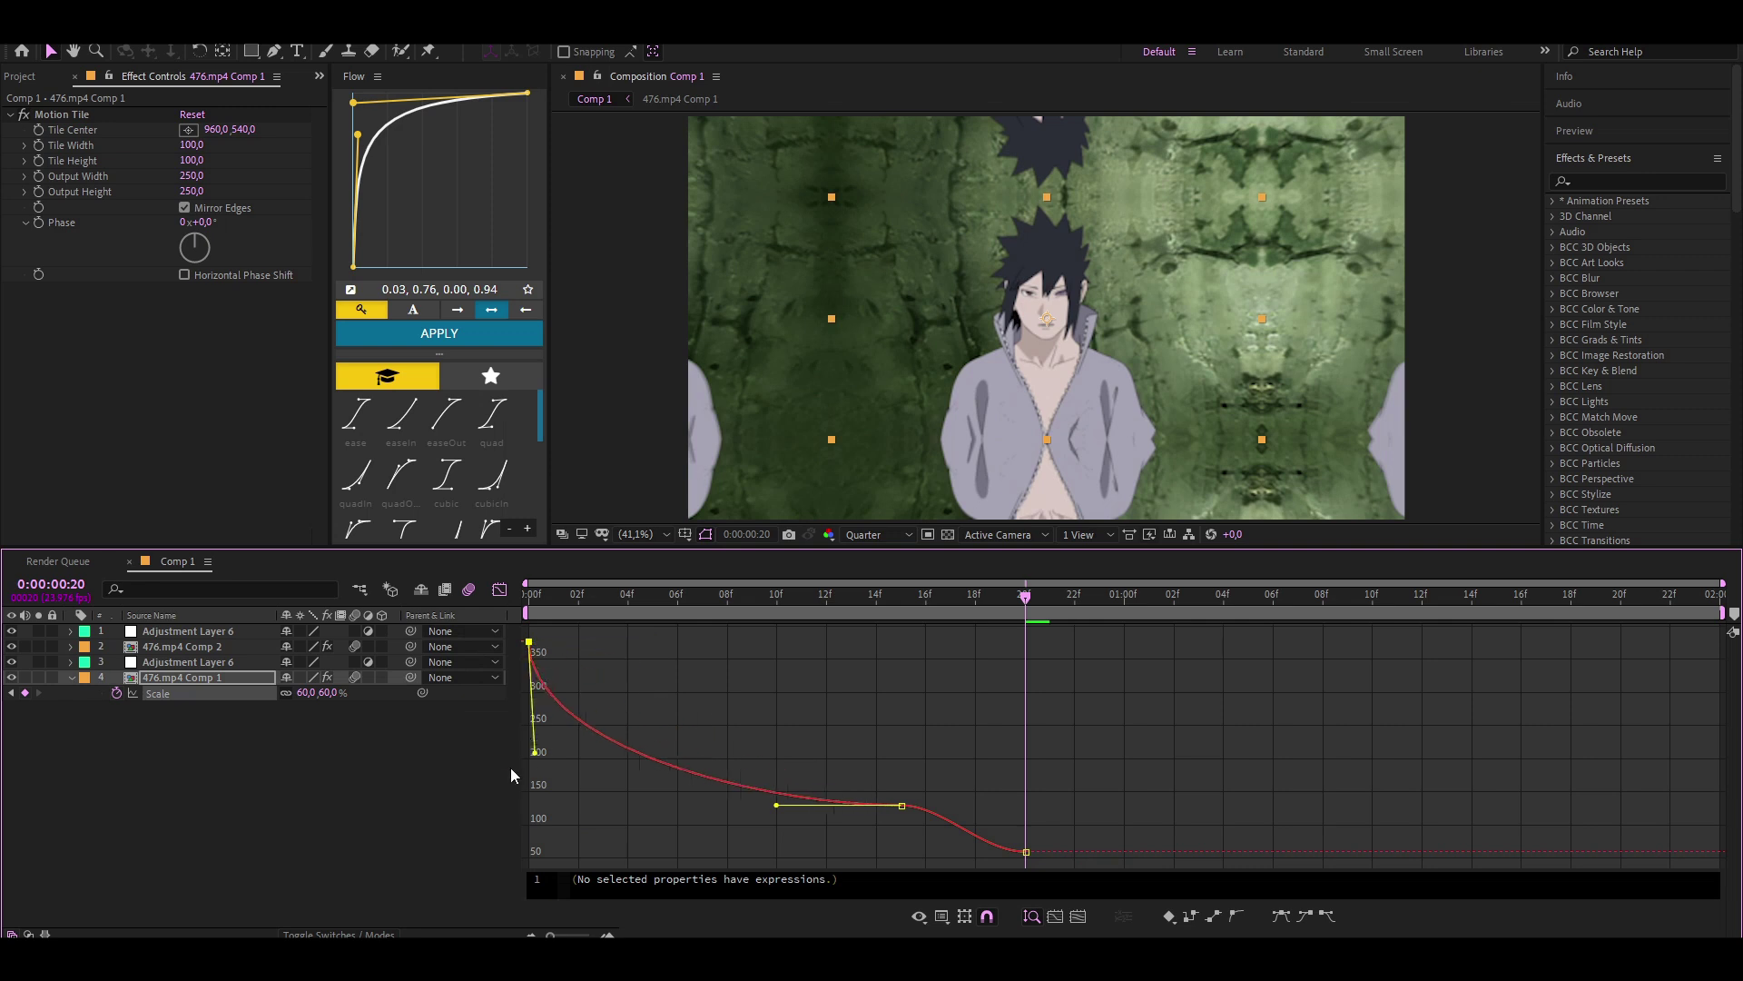
pyautogui.moveTo(776, 805); pyautogui.dragTo(524, 790)
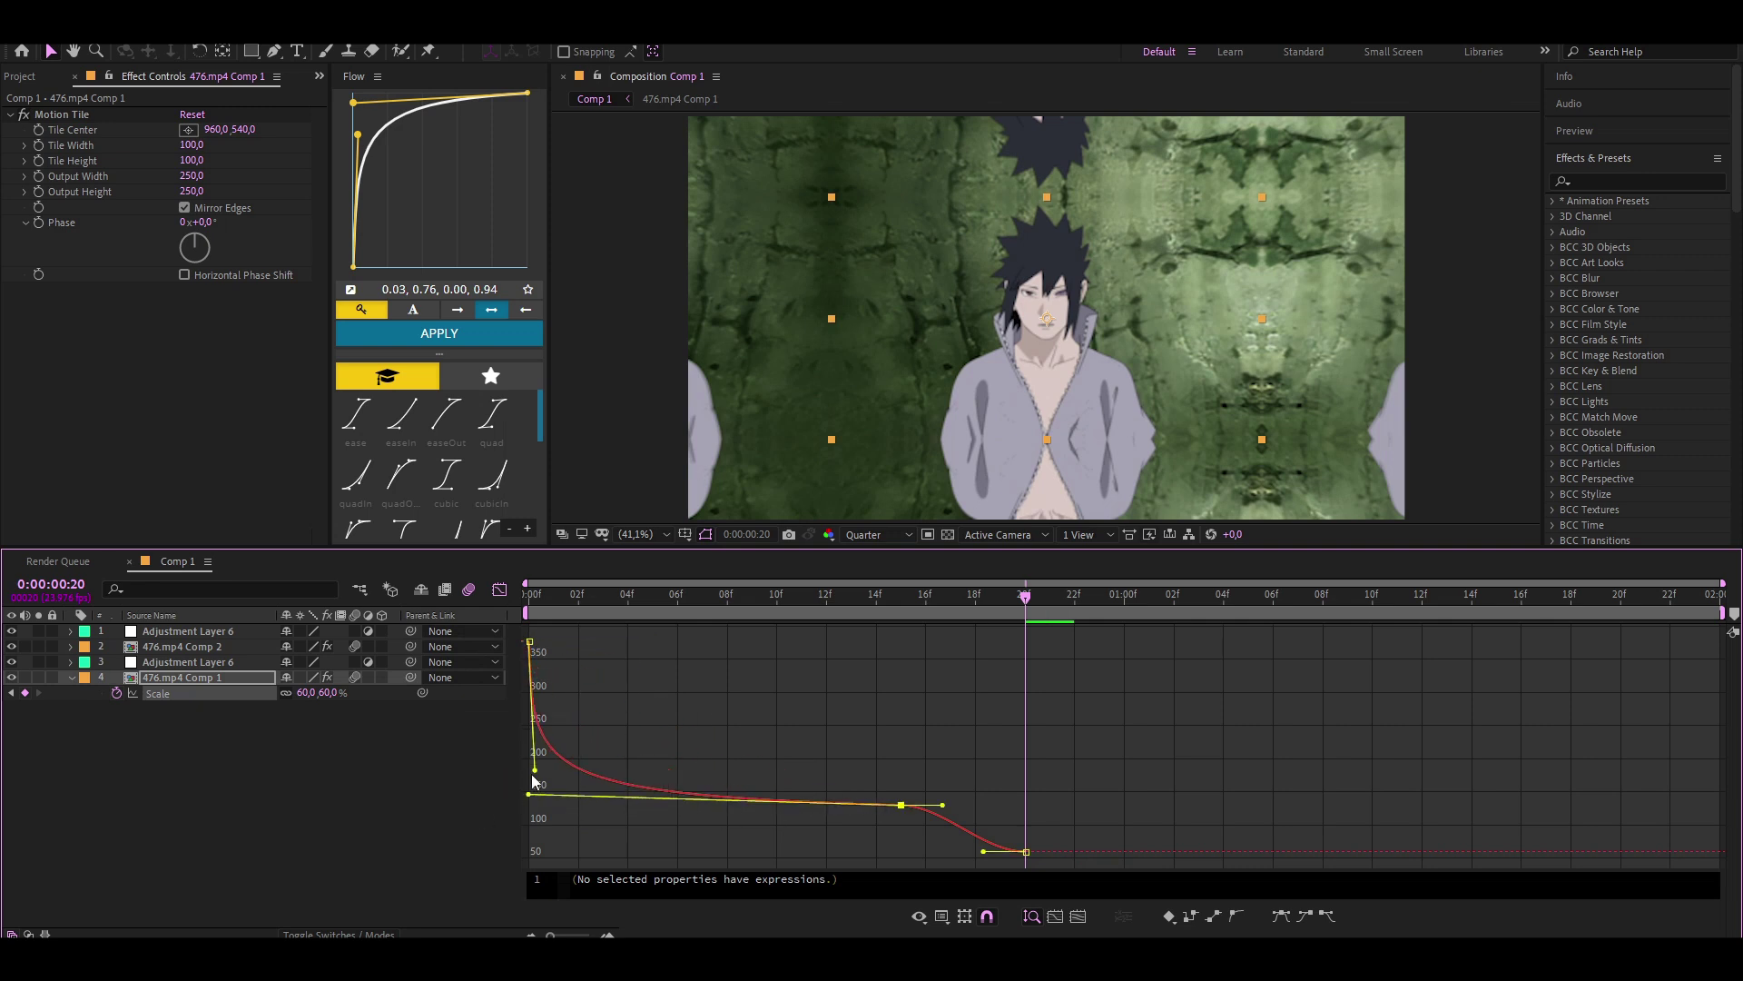
pyautogui.moveTo(1025, 806); pyautogui.dragTo(902, 805)
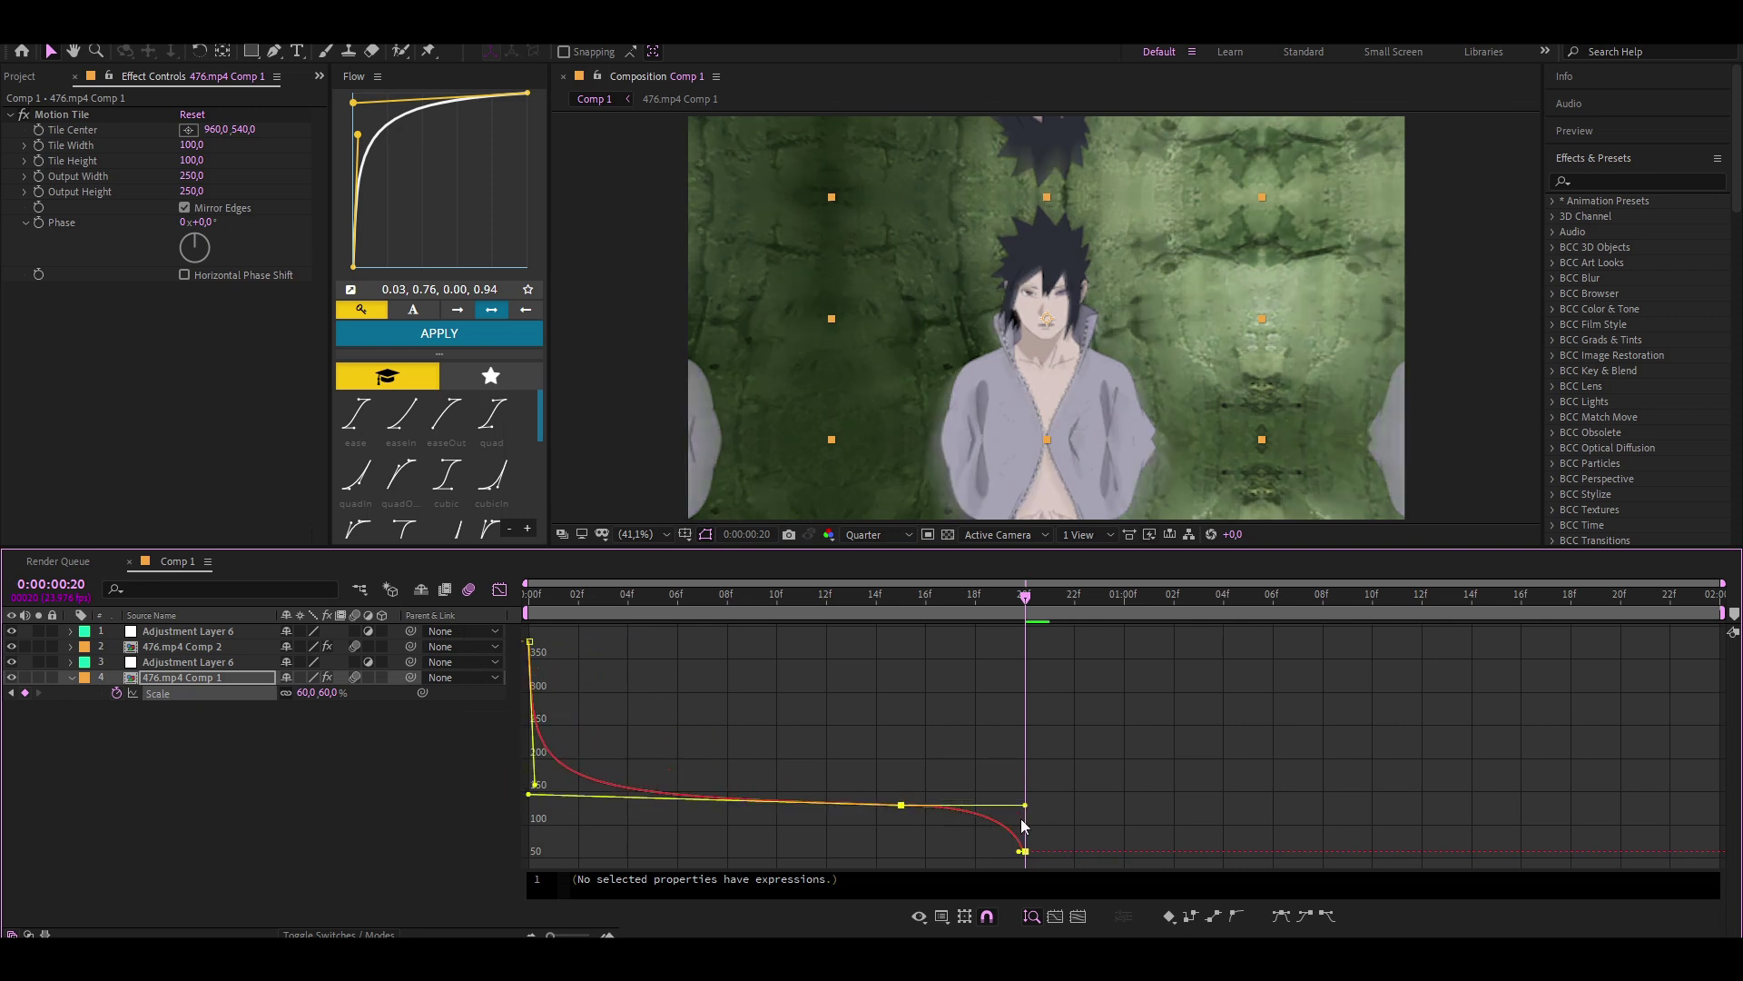
# Enable Scale keyframing on 476.mp4 Comp 2 at 21f.
pyautogui.moveTo(1029, 599); pyautogui.dragTo(1050, 600)
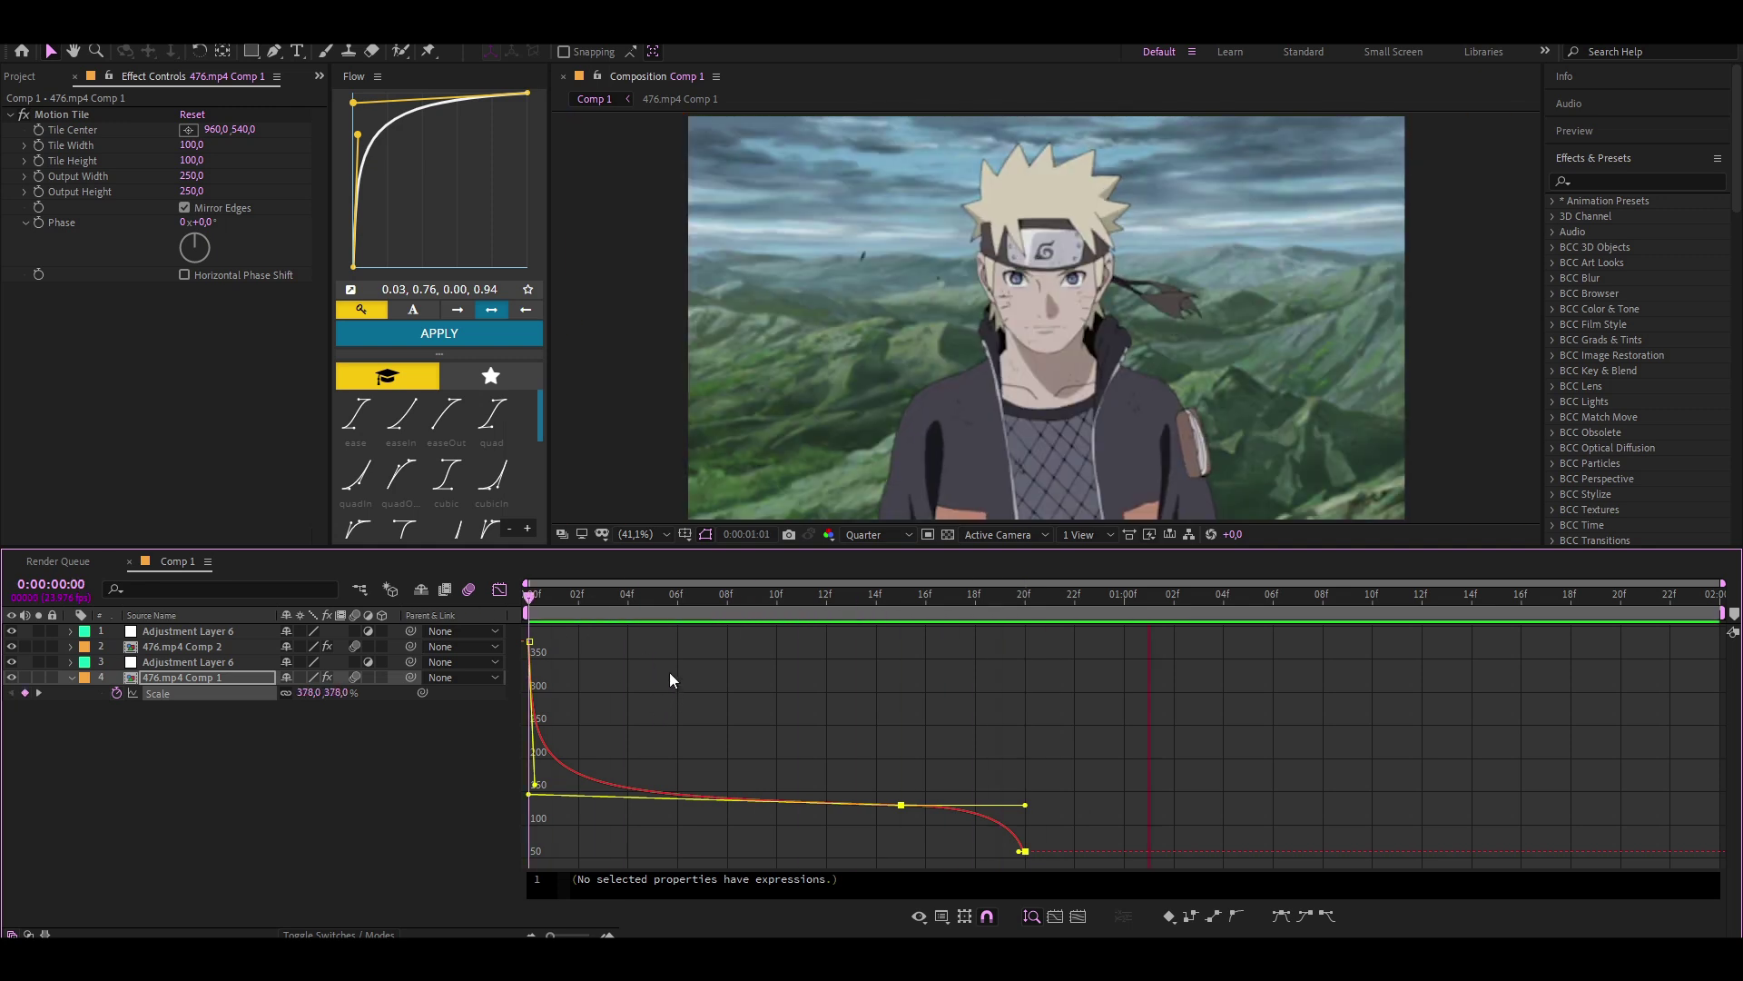
pyautogui.hotkey('shift', 'F3')
pyautogui.press('s')
pyautogui.click(117, 662)
# Keyframe the second clip's Scale at 372% at 21f and about 116% at the end.
pyautogui.moveTo(309, 662); pyautogui.dragTo(589, 667)
pyautogui.press('End')
pyautogui.rightClick(259, 662)
pyautogui.click(300, 824)
pyautogui.moveTo(338, 662); pyautogui.dragTo(354, 661)
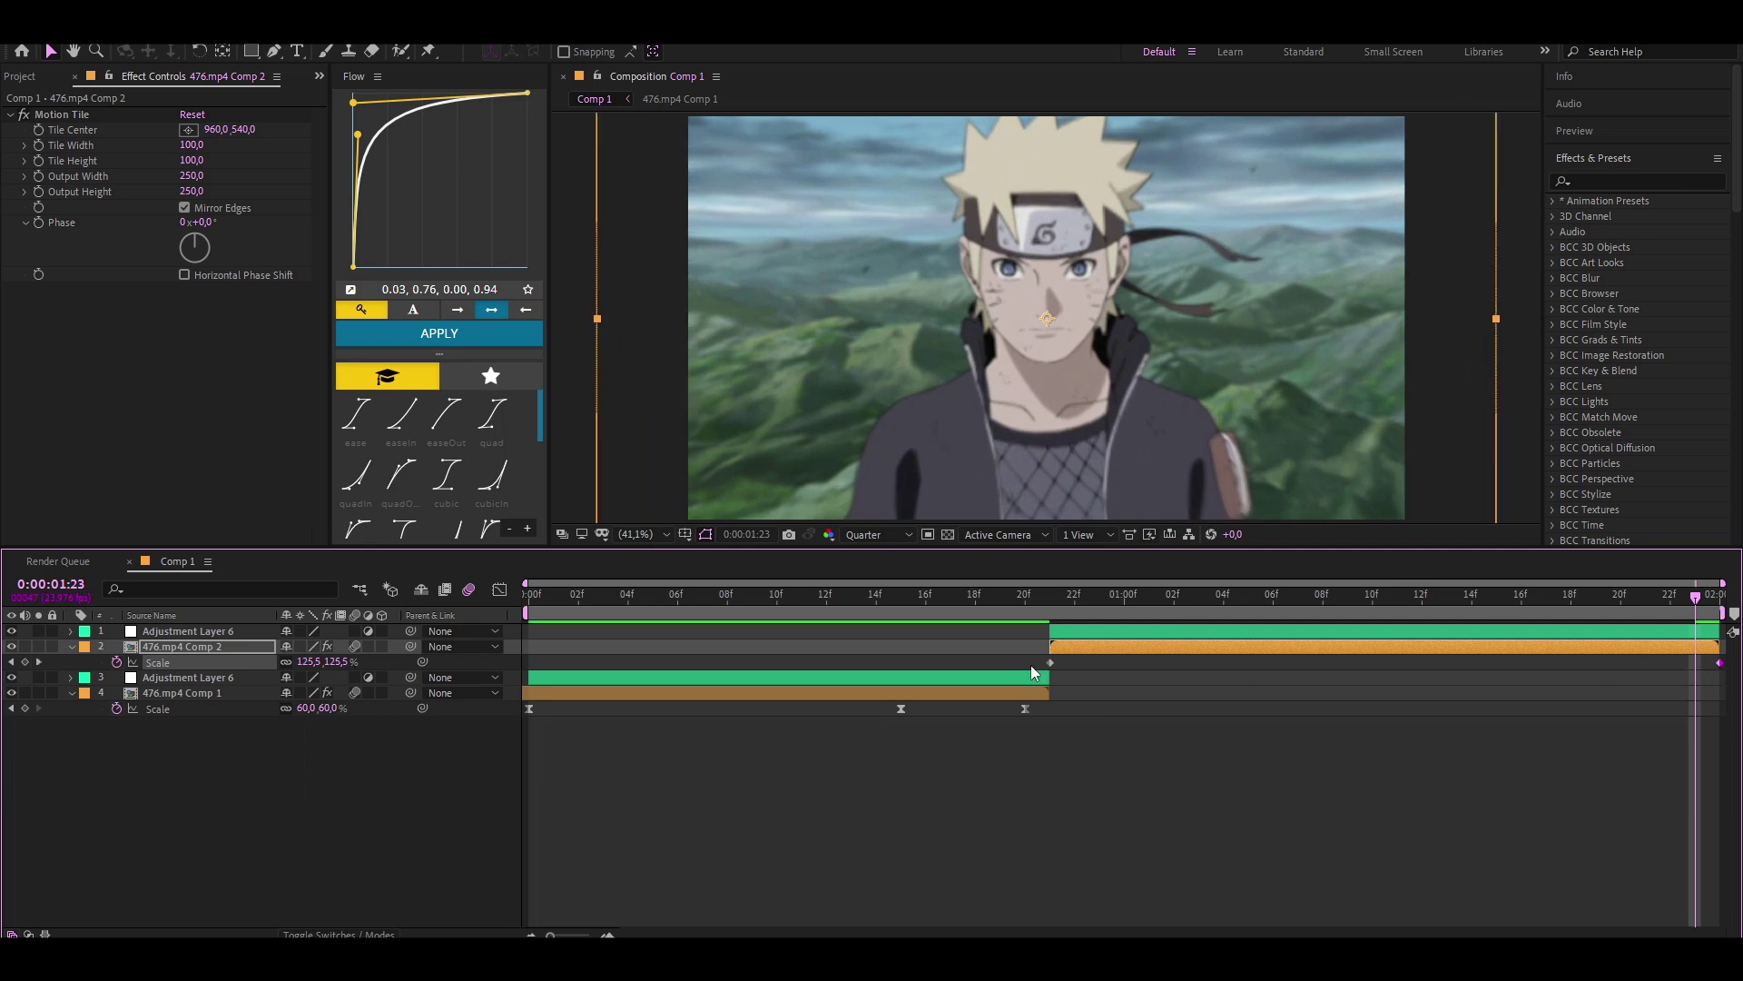
# Shape the scale graph into a sharp drop after 21f easing into the end, then preview.
pyautogui.moveTo(1035, 652); pyautogui.dragTo(1564, 683)
pyautogui.click(500, 589)
pyautogui.click(1206, 666)
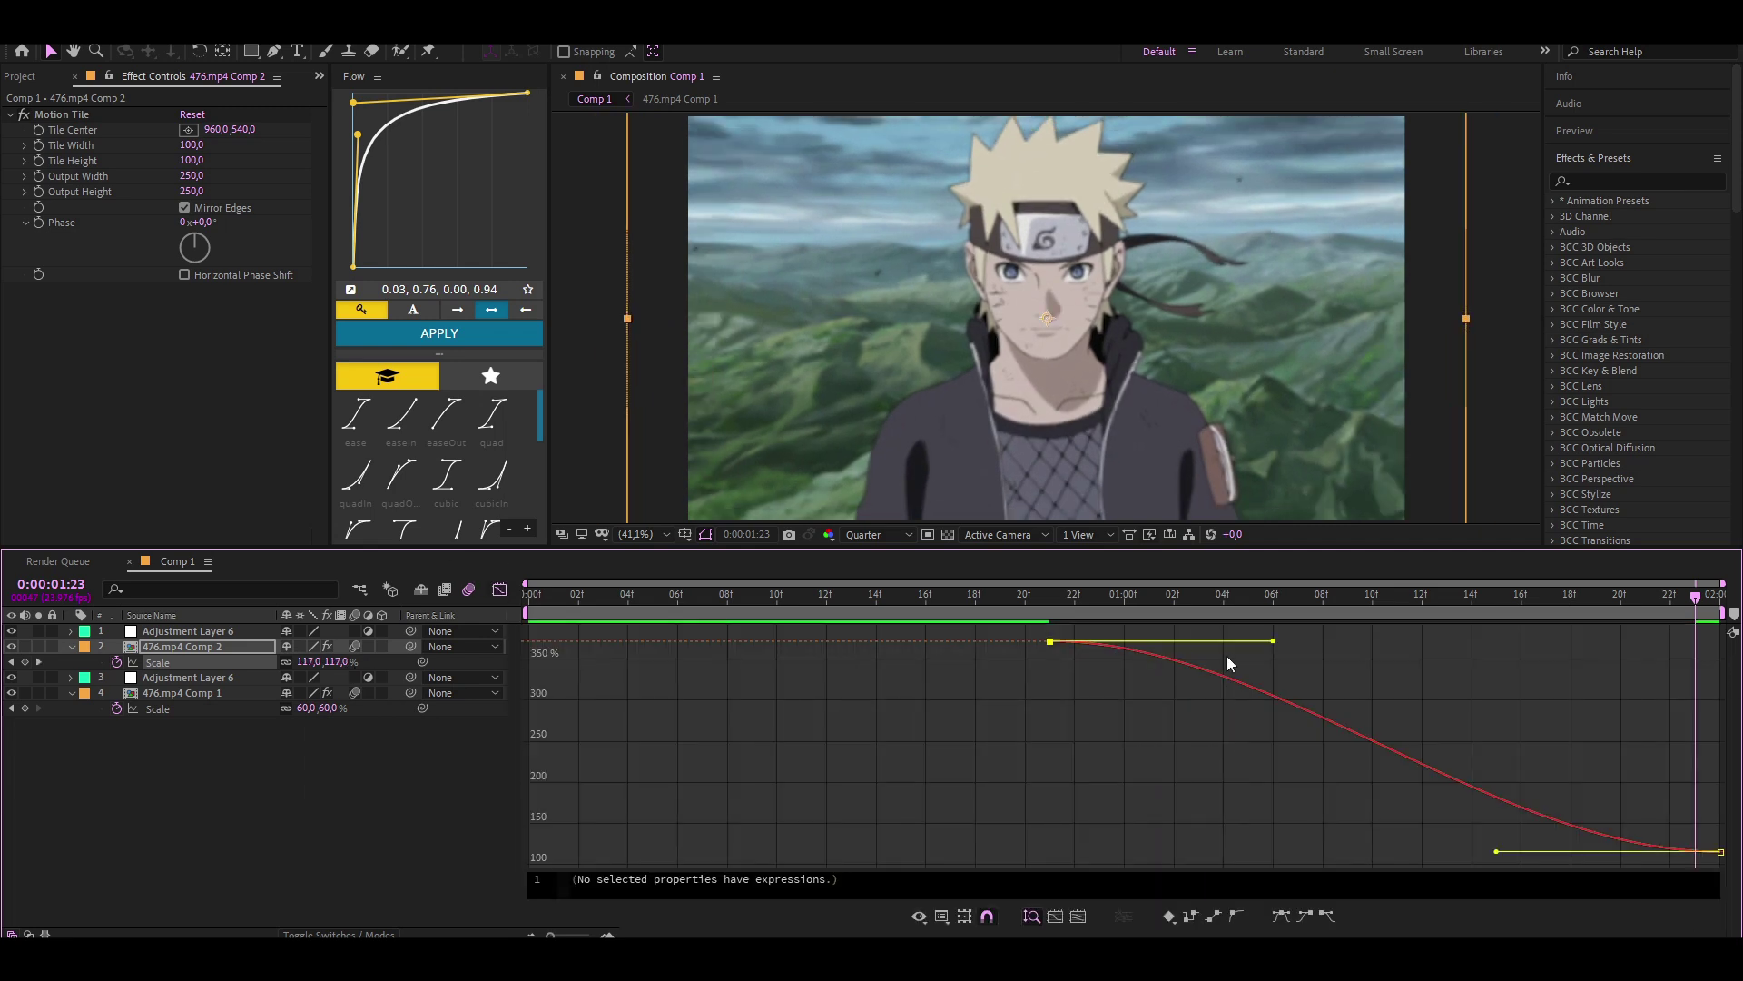
pyautogui.moveTo(1272, 644); pyautogui.dragTo(1022, 826)
pyautogui.moveTo(1494, 852); pyautogui.dragTo(929, 851)
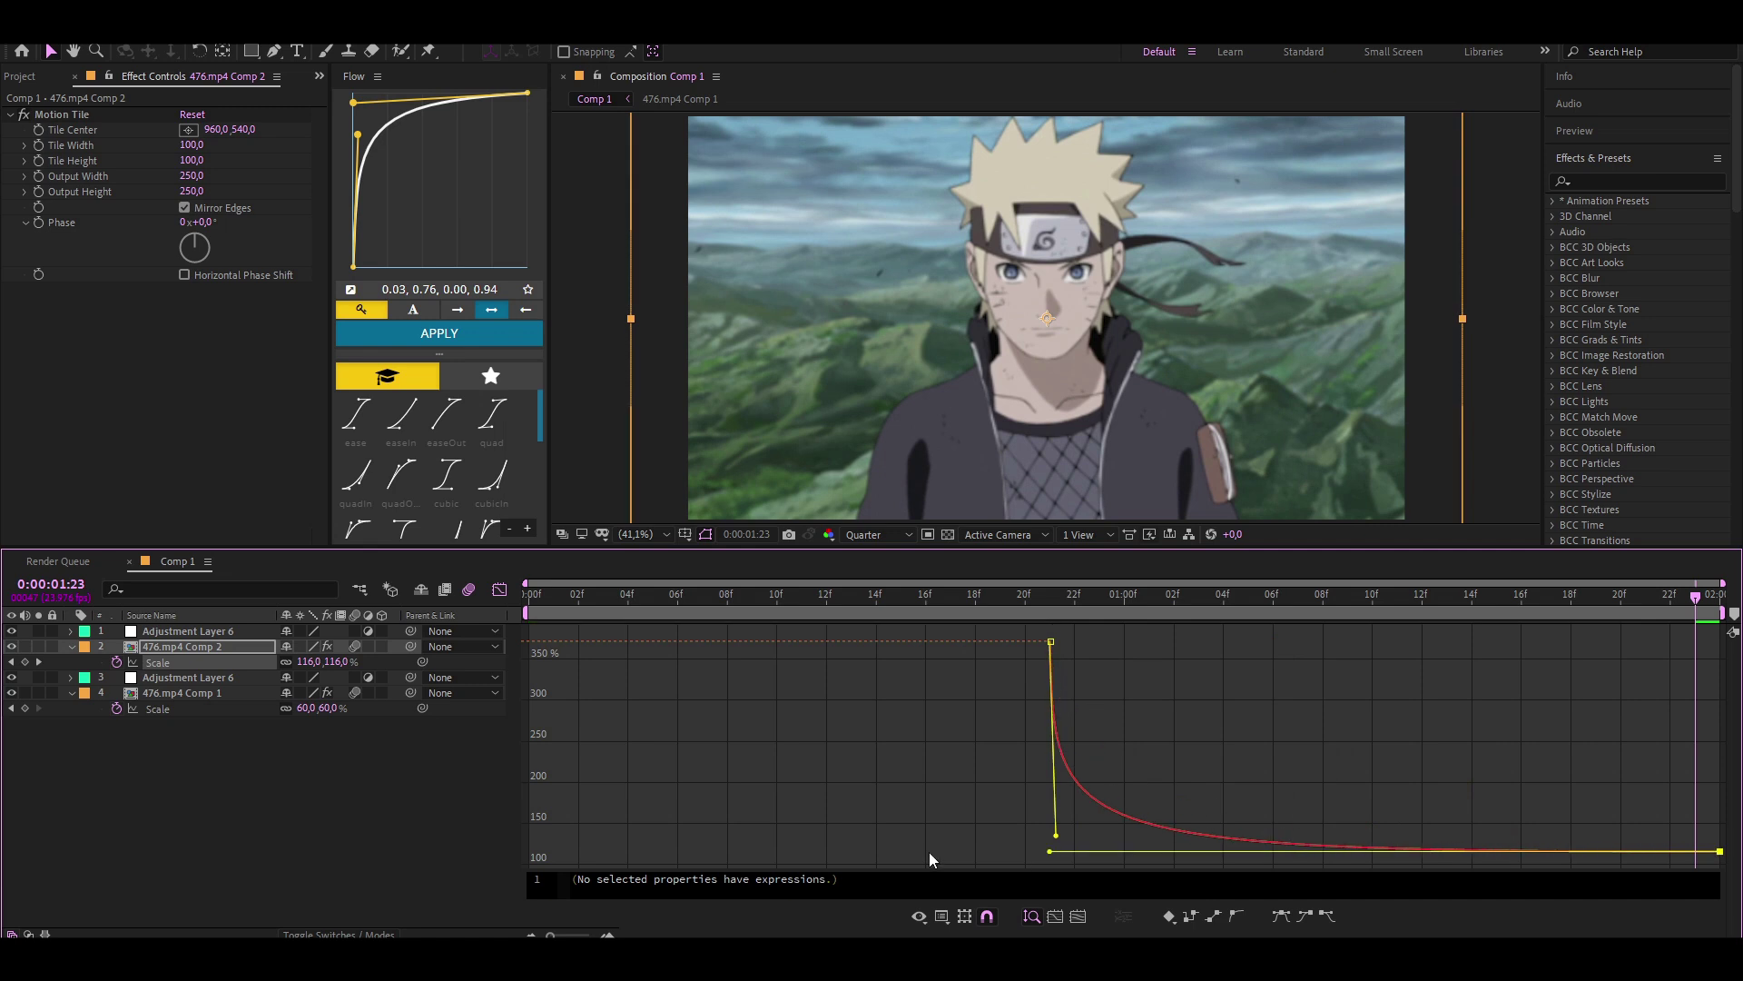
pyautogui.press('space')
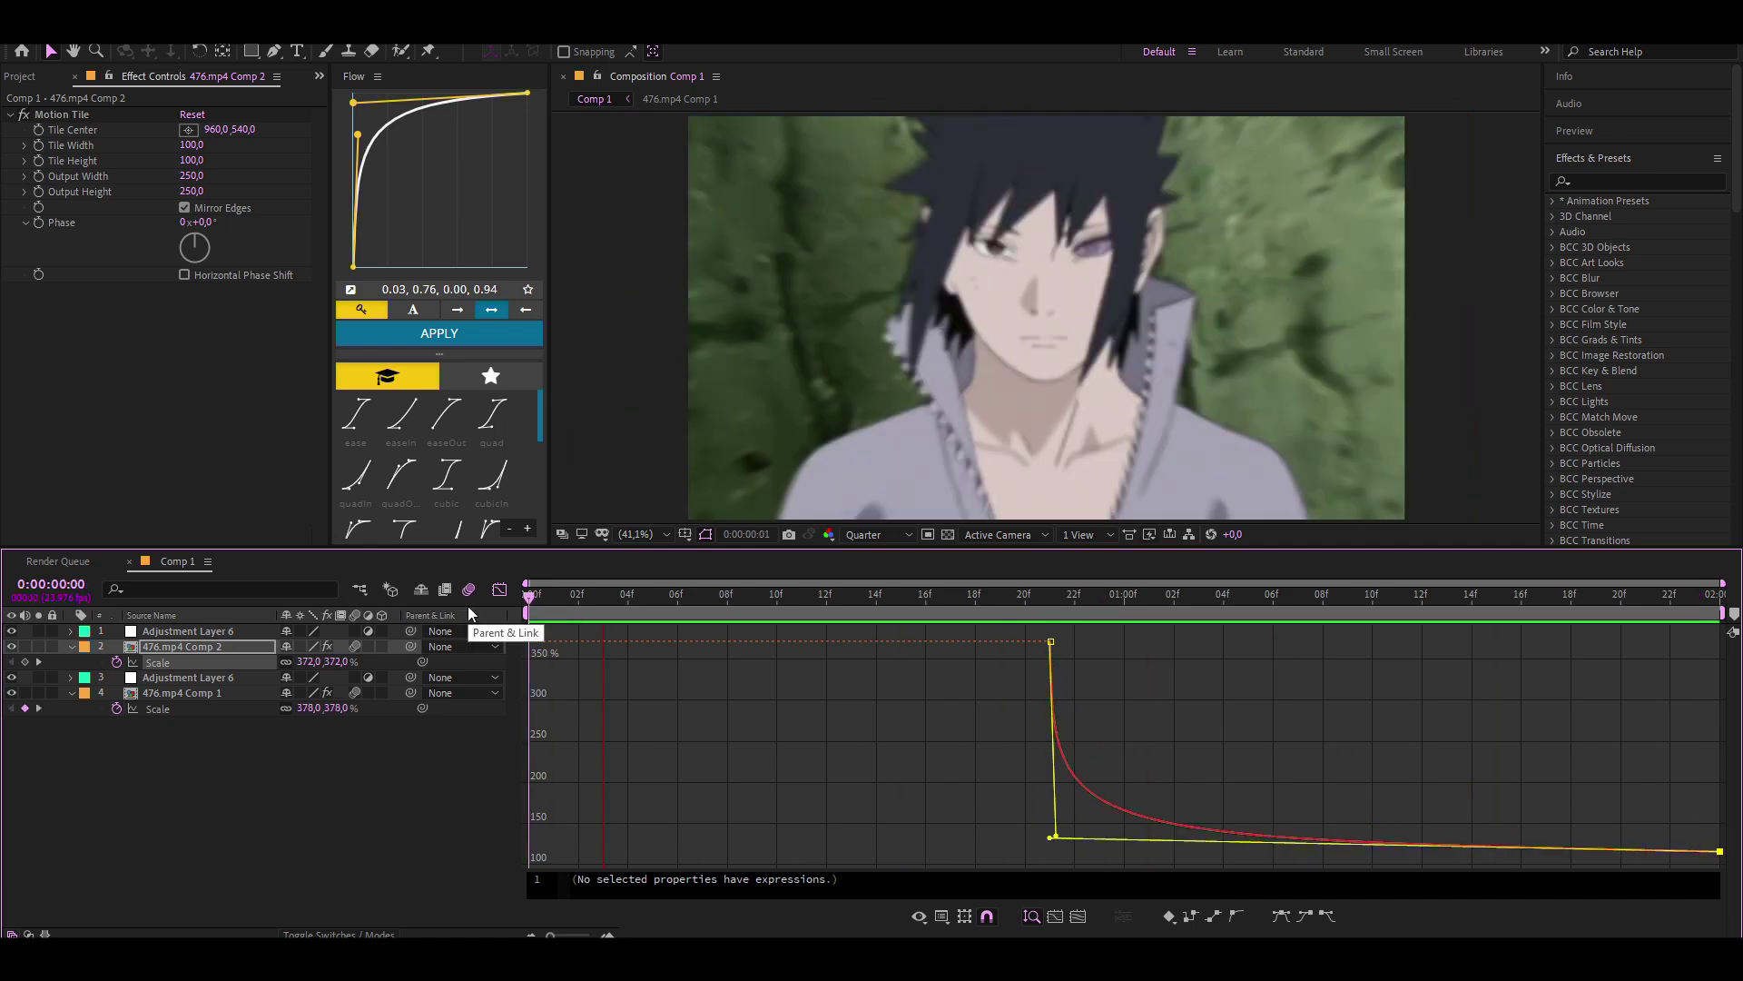
# Apply S_DissolveShake to the adjustment layer over the first clip.
pyautogui.click(499, 590)
pyautogui.hotkey('ctrl', 'Down')
pyautogui.click(1635, 181)
pyautogui.write('s_')
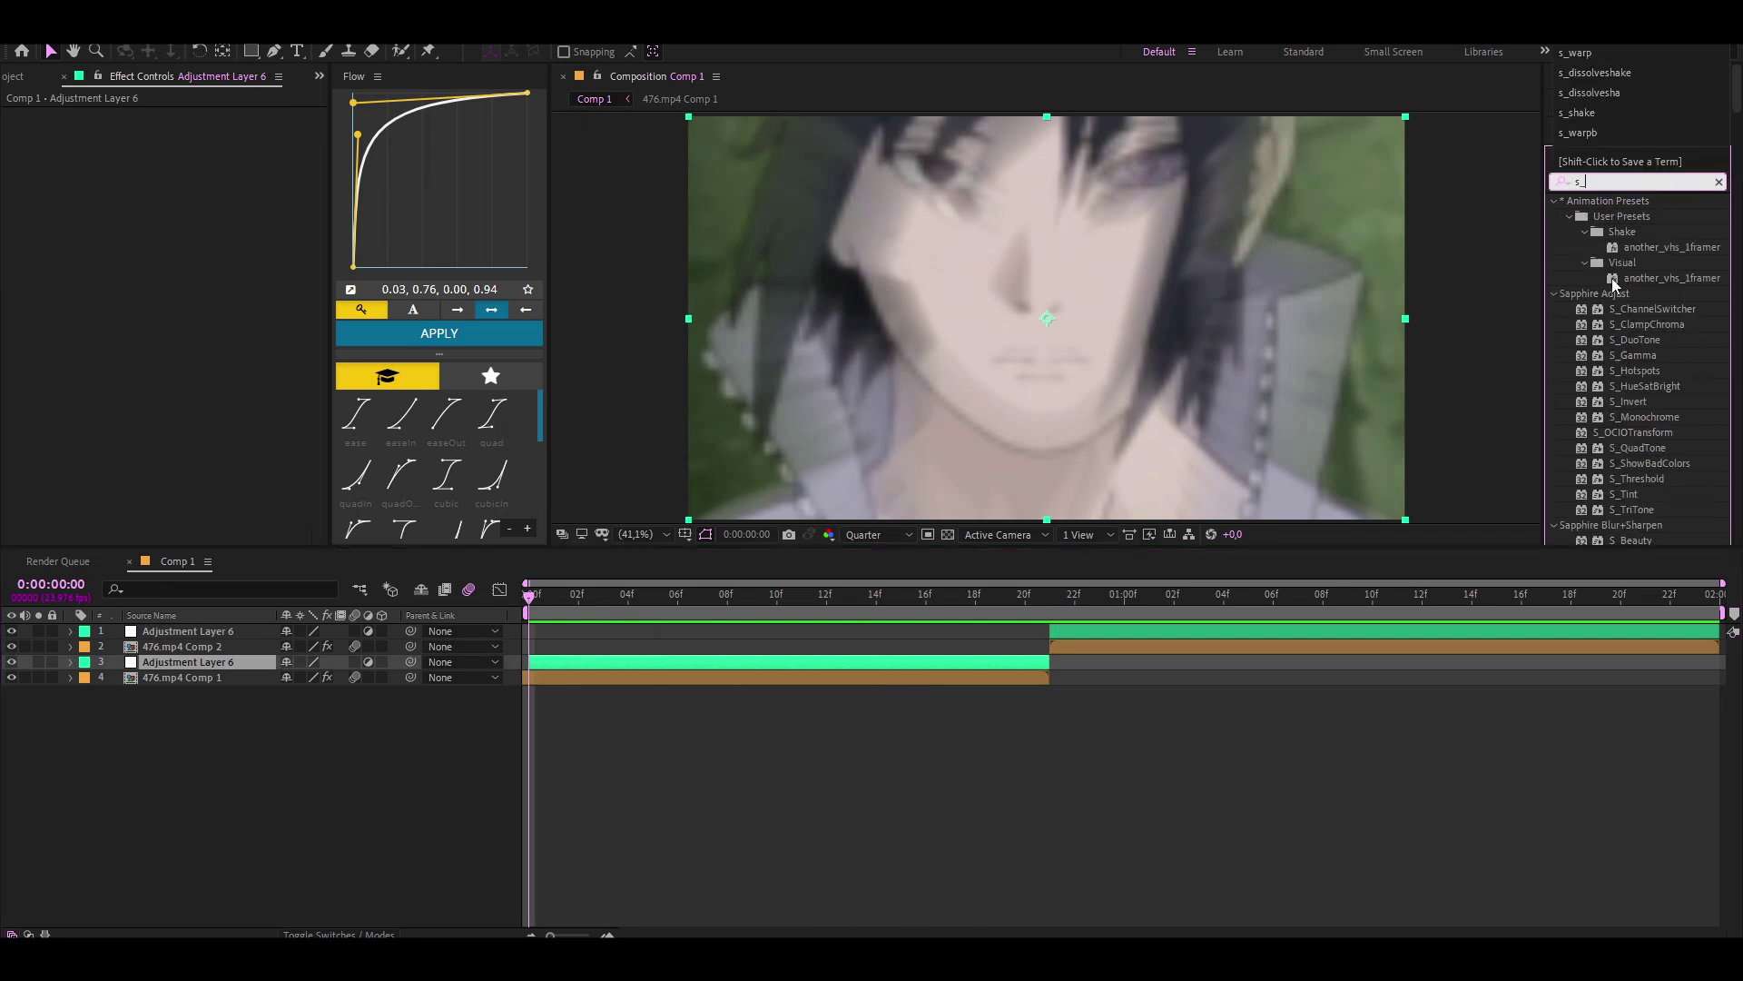
pyautogui.write('dissolveshake')
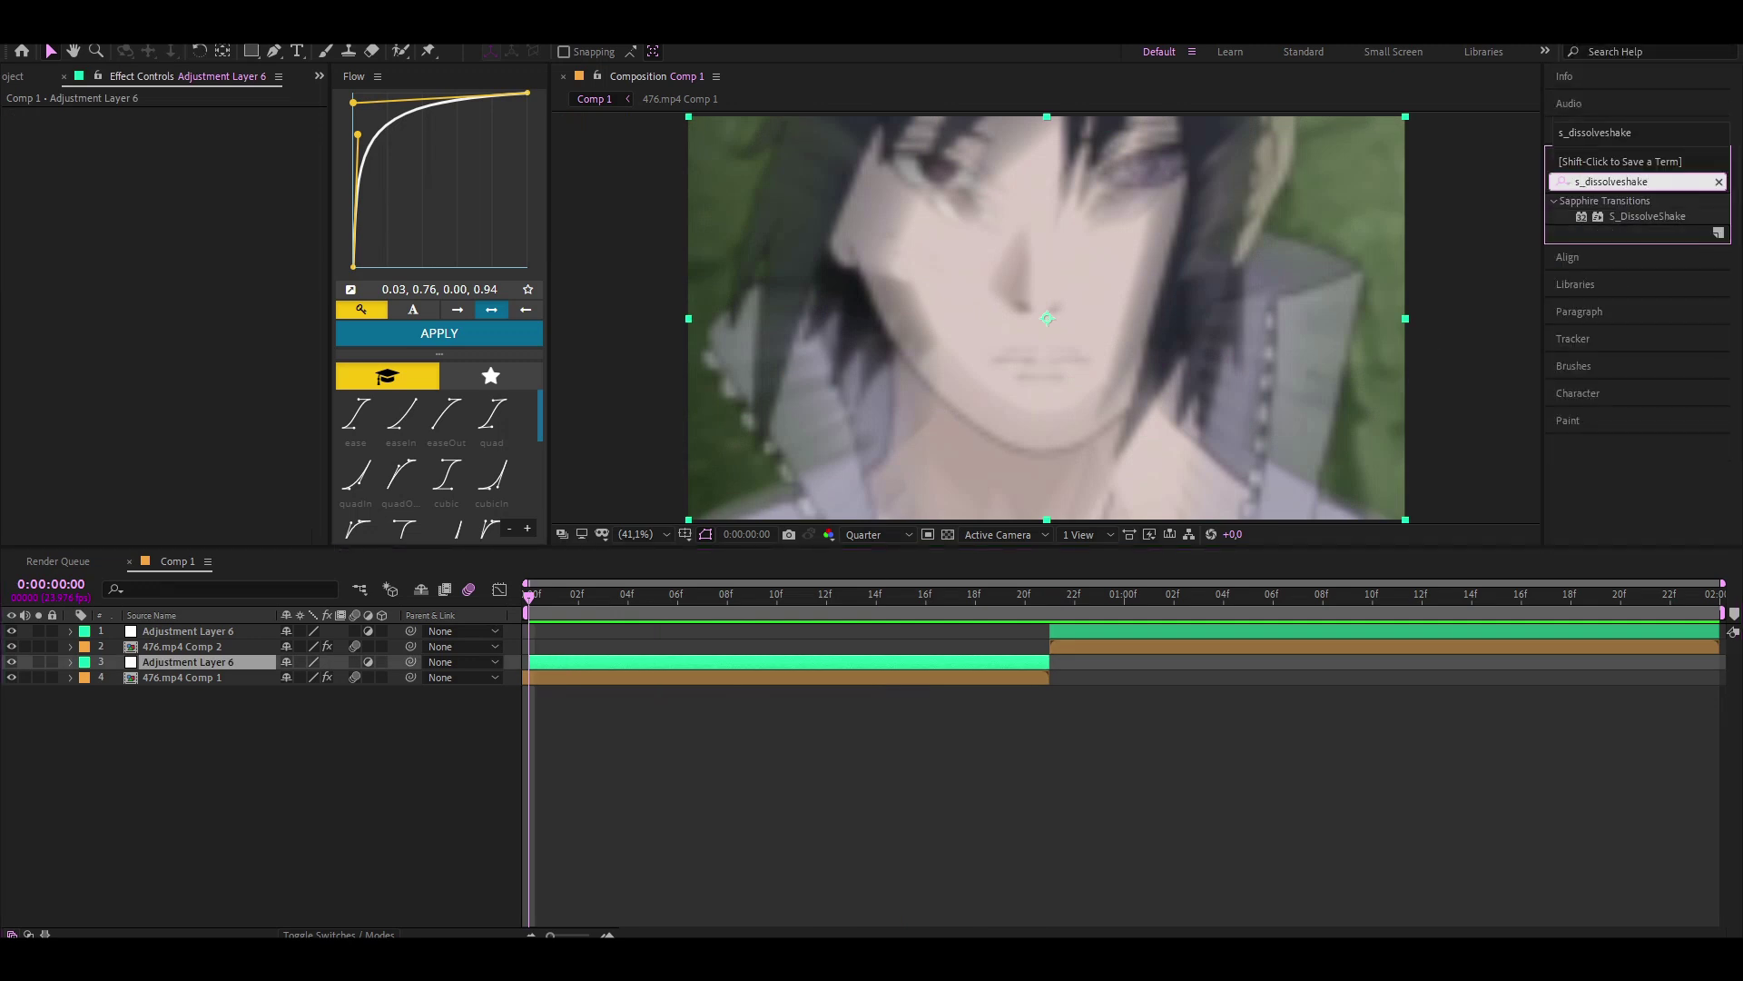
pyautogui.moveTo(1648, 216); pyautogui.dragTo(591, 662)
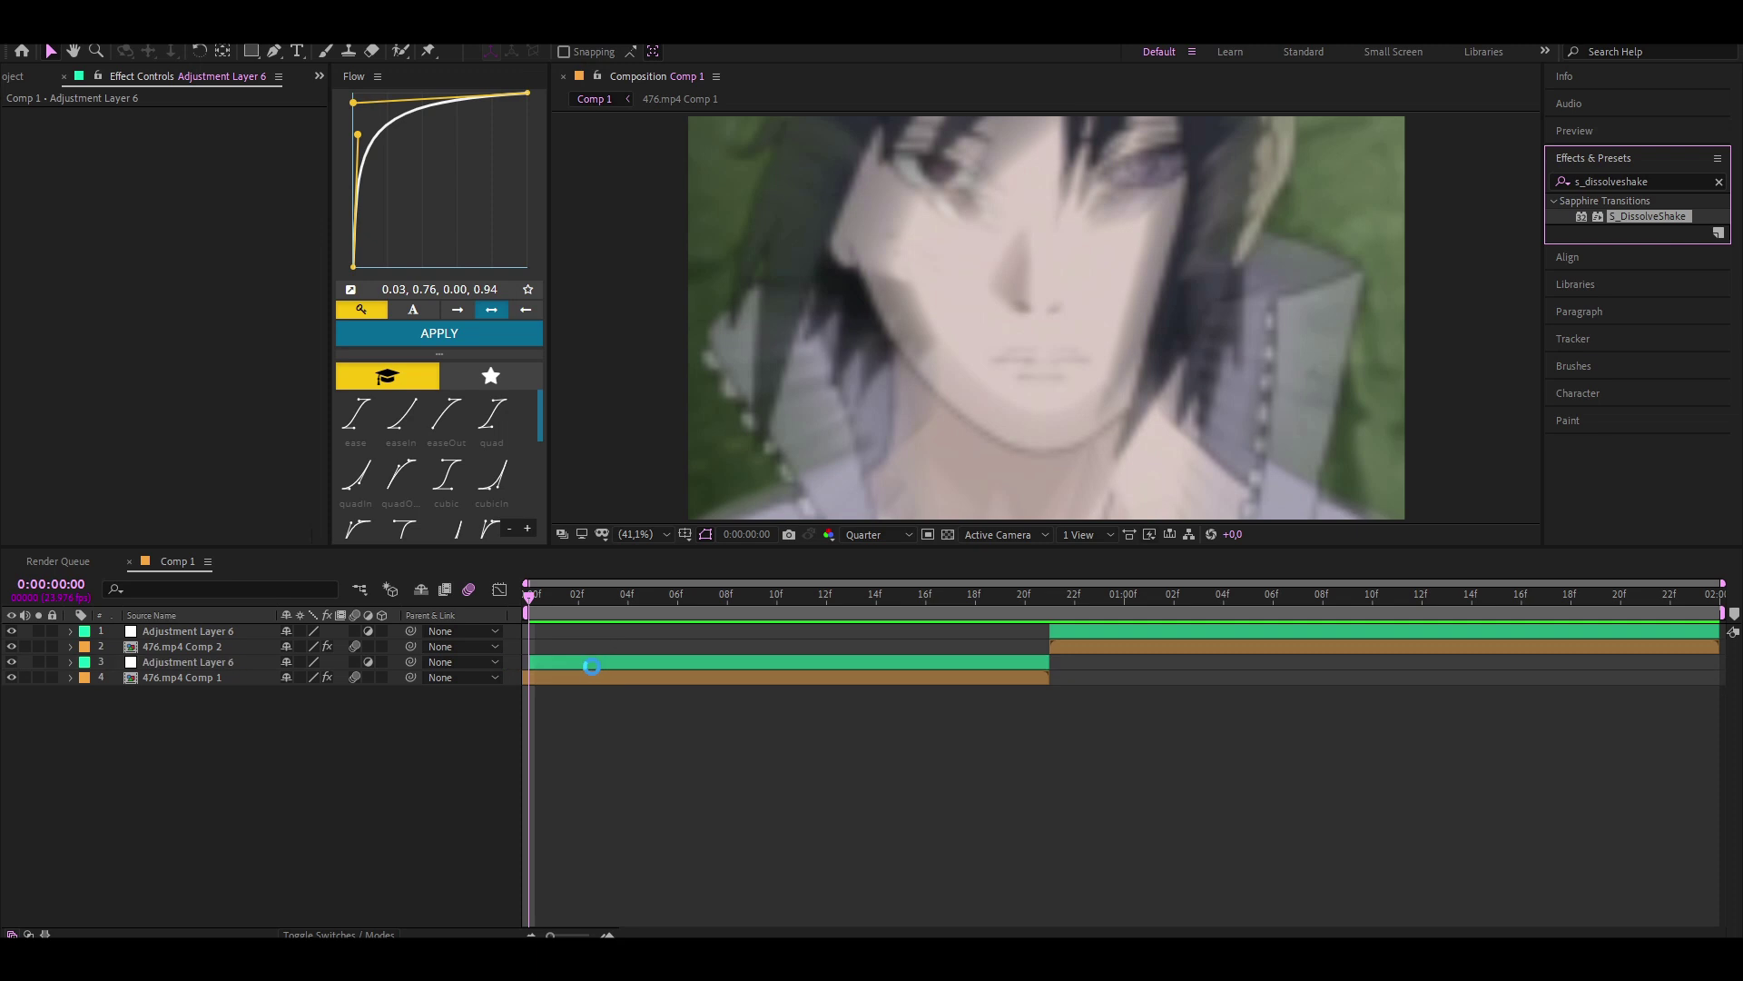
# Set S_DissolveShake's Dissolve Percent to 20 at the first frame.
pyautogui.click(549, 601)
pyautogui.moveTo(549, 606); pyautogui.dragTo(529, 601)
pyautogui.click(192, 207)
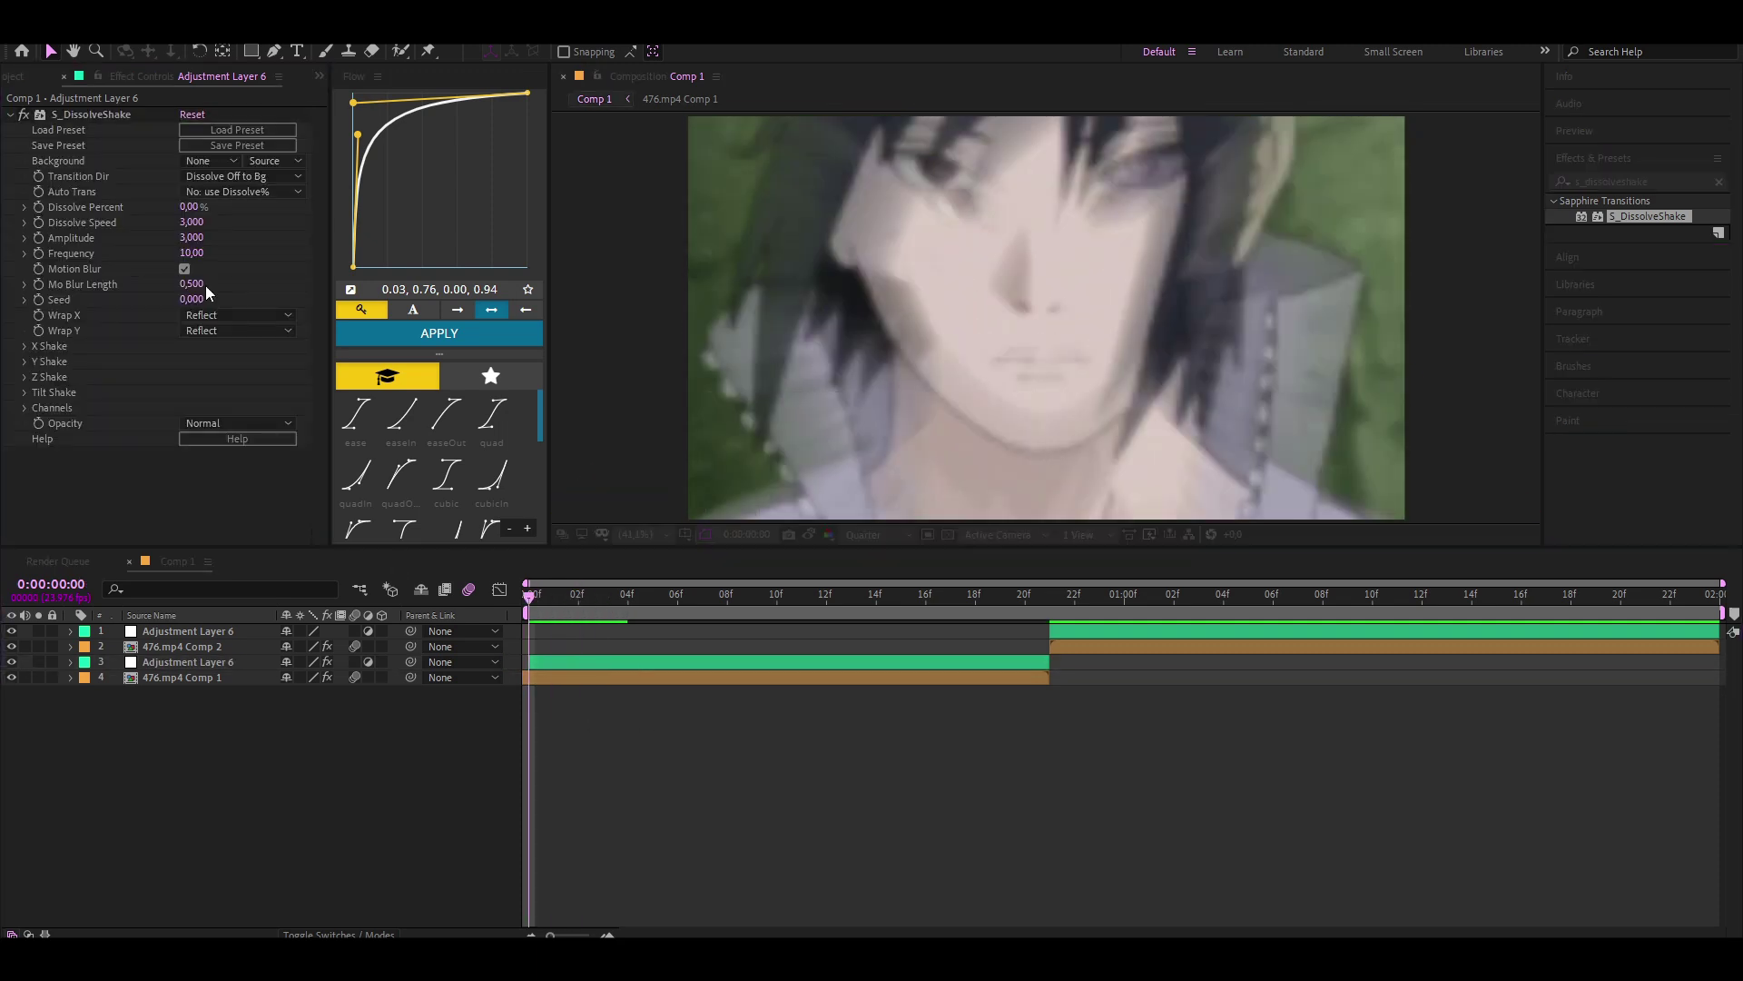
pyautogui.write('20')
pyautogui.press('Return')
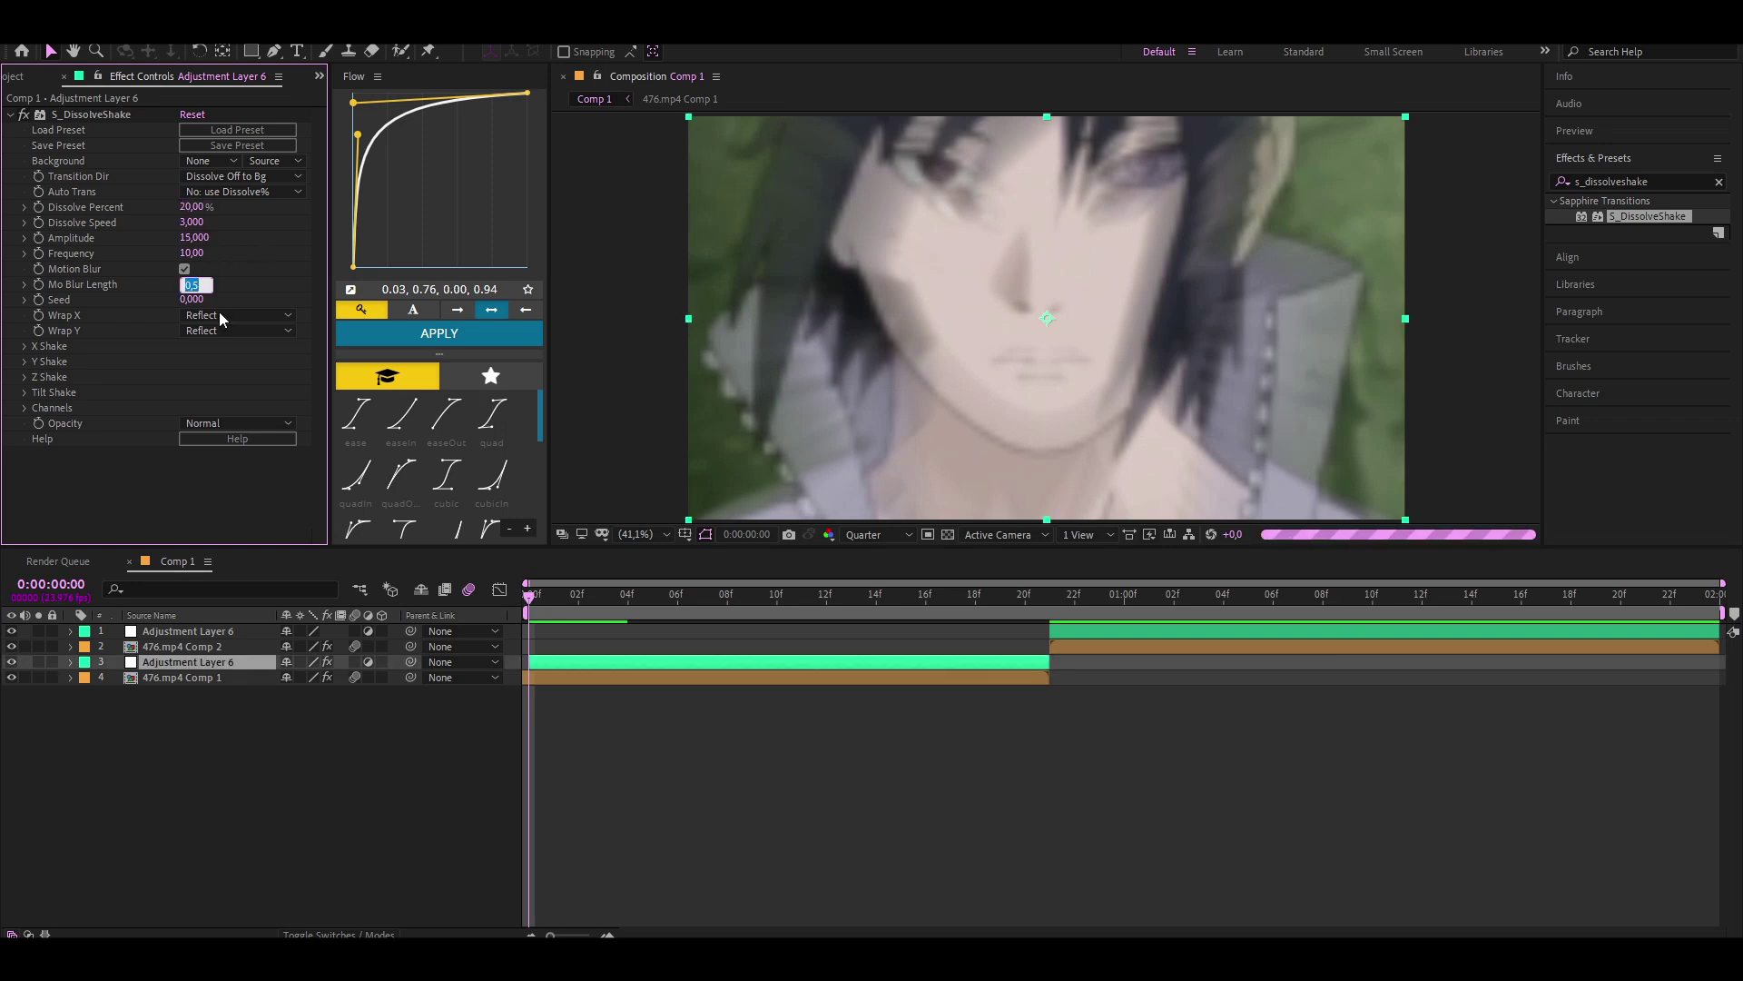
# Set S_DissolveShake Mo Blur Length to 0.2 and Frequency to 15.
pyautogui.write('.2')
pyautogui.press('Return')
pyautogui.click(192, 253)
pyautogui.write('15')
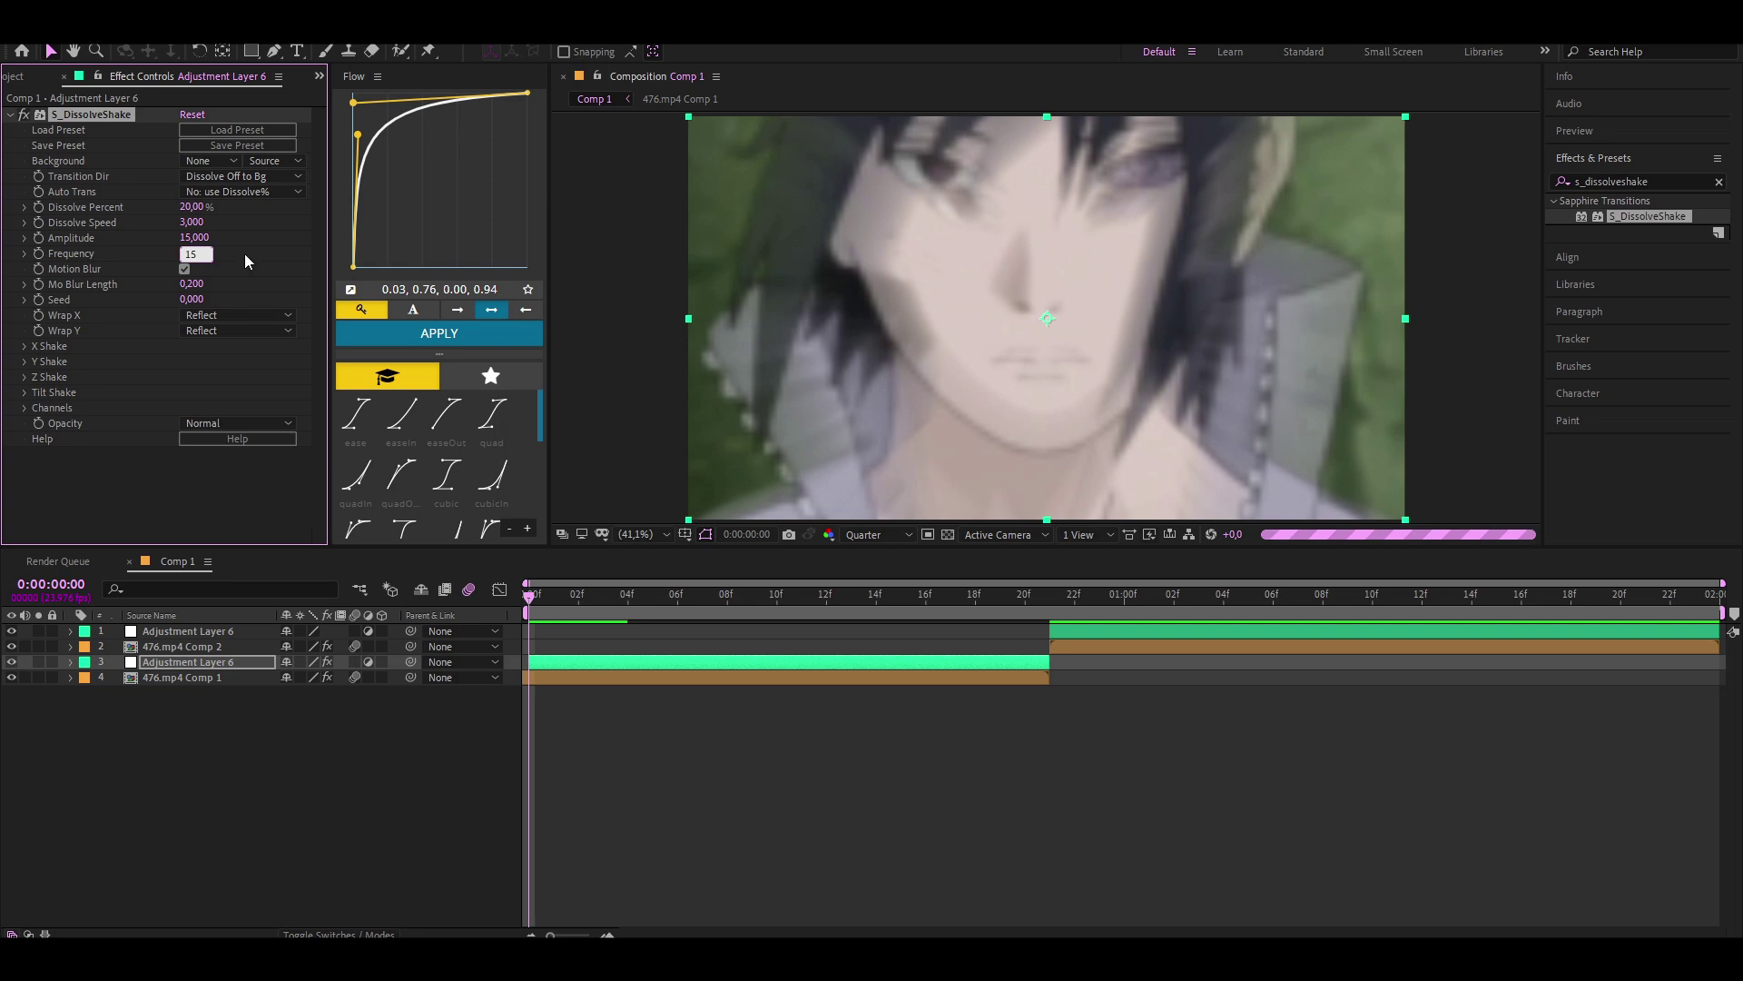
pyautogui.press('Return')
# Set the X and Y shake amounts: X Rand Amp 75, Y Rand Amp 125, Y Wave Amp 25.
pyautogui.click(24, 346)
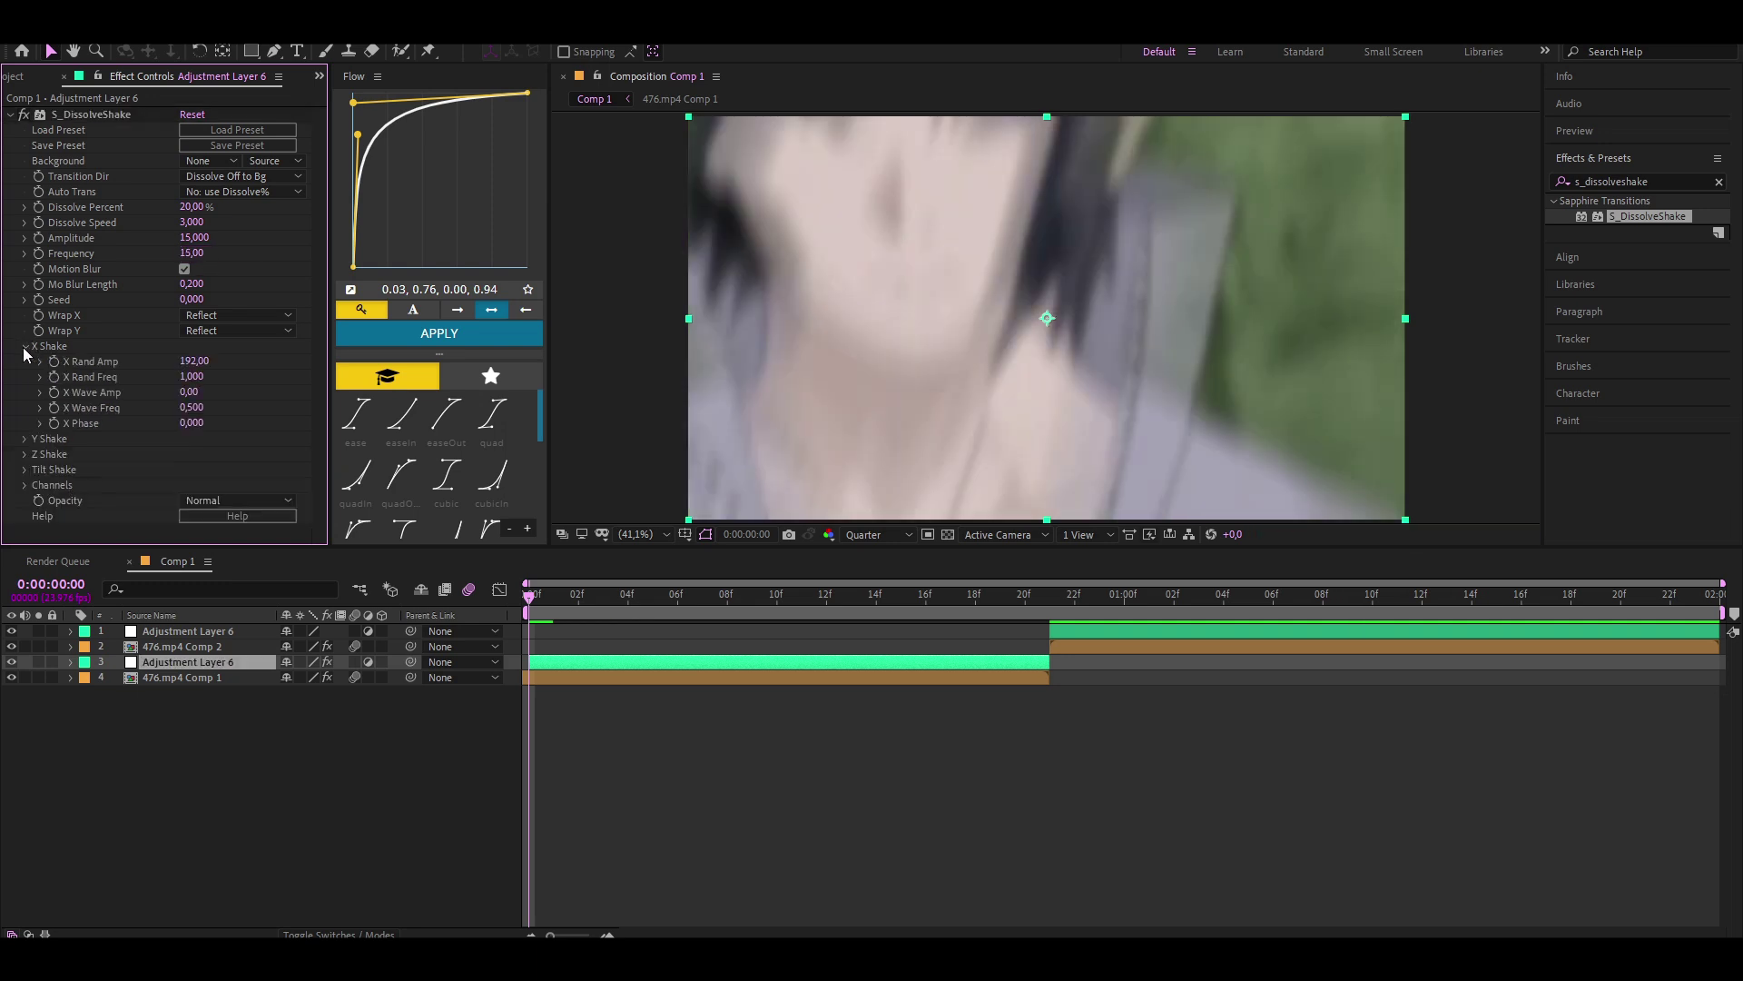
pyautogui.click(193, 362)
pyautogui.write('5')
pyautogui.click(25, 439)
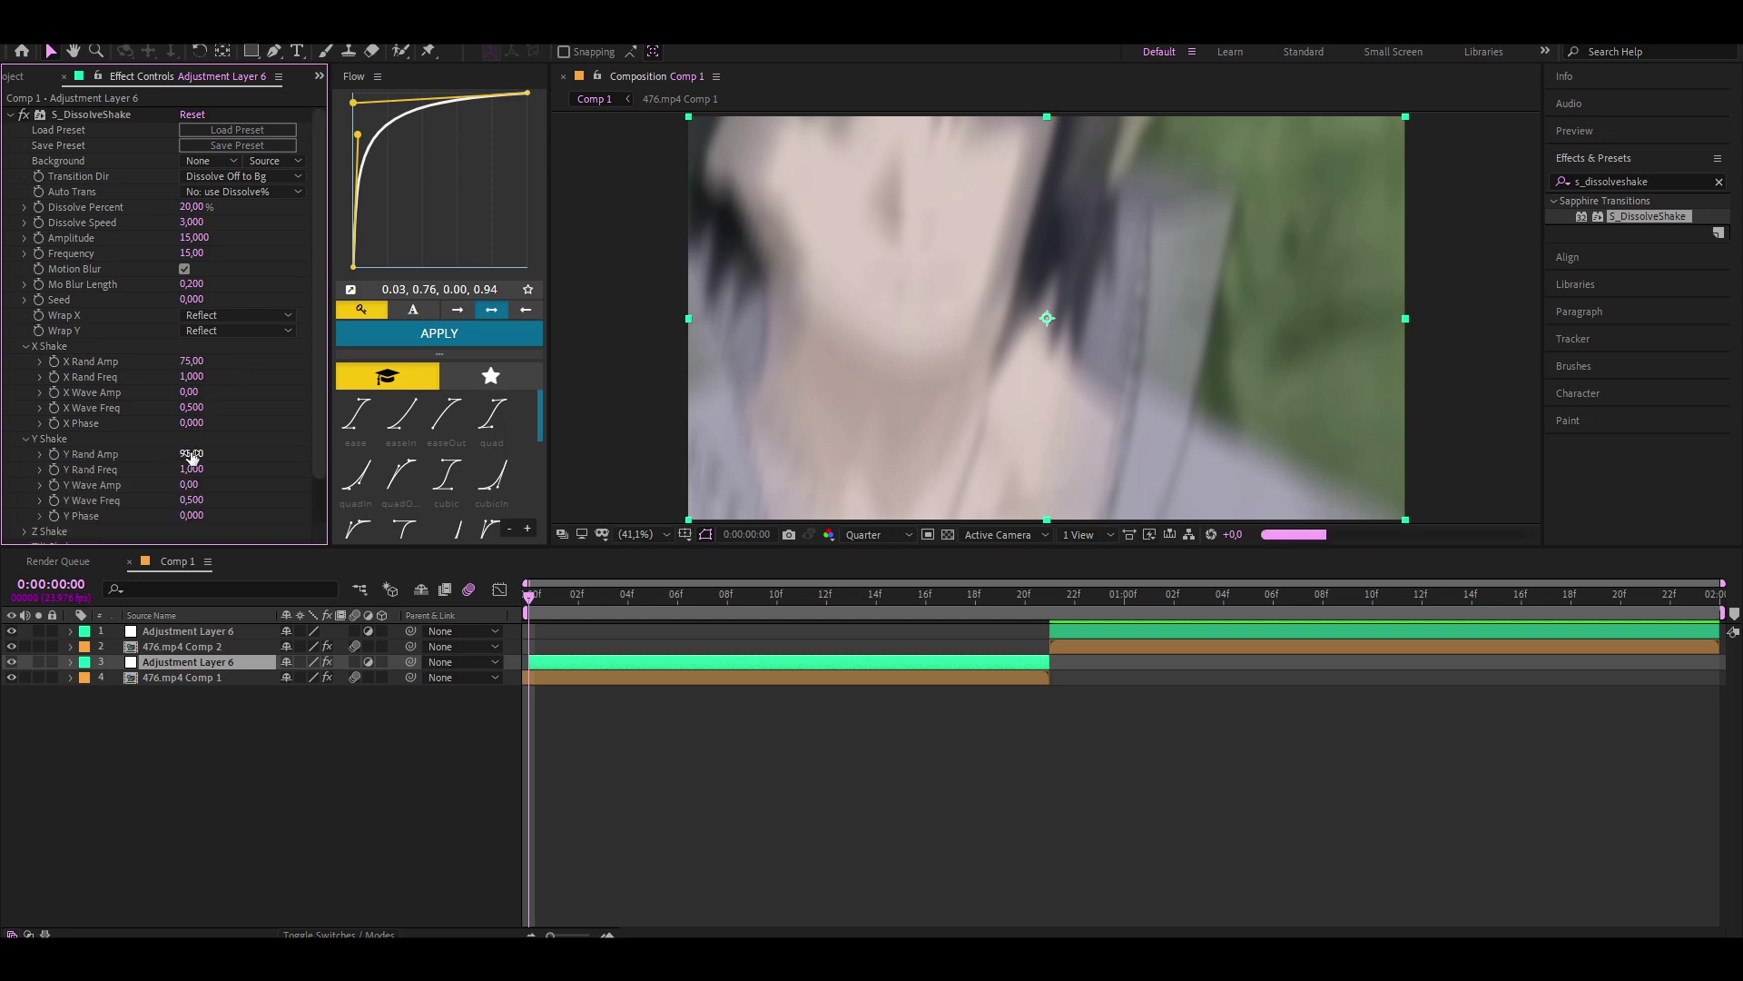
pyautogui.press('Return')
# Check the Tilt Shake settings and scrub the shake to frame 18.
pyautogui.scroll(-2, 73, 482)
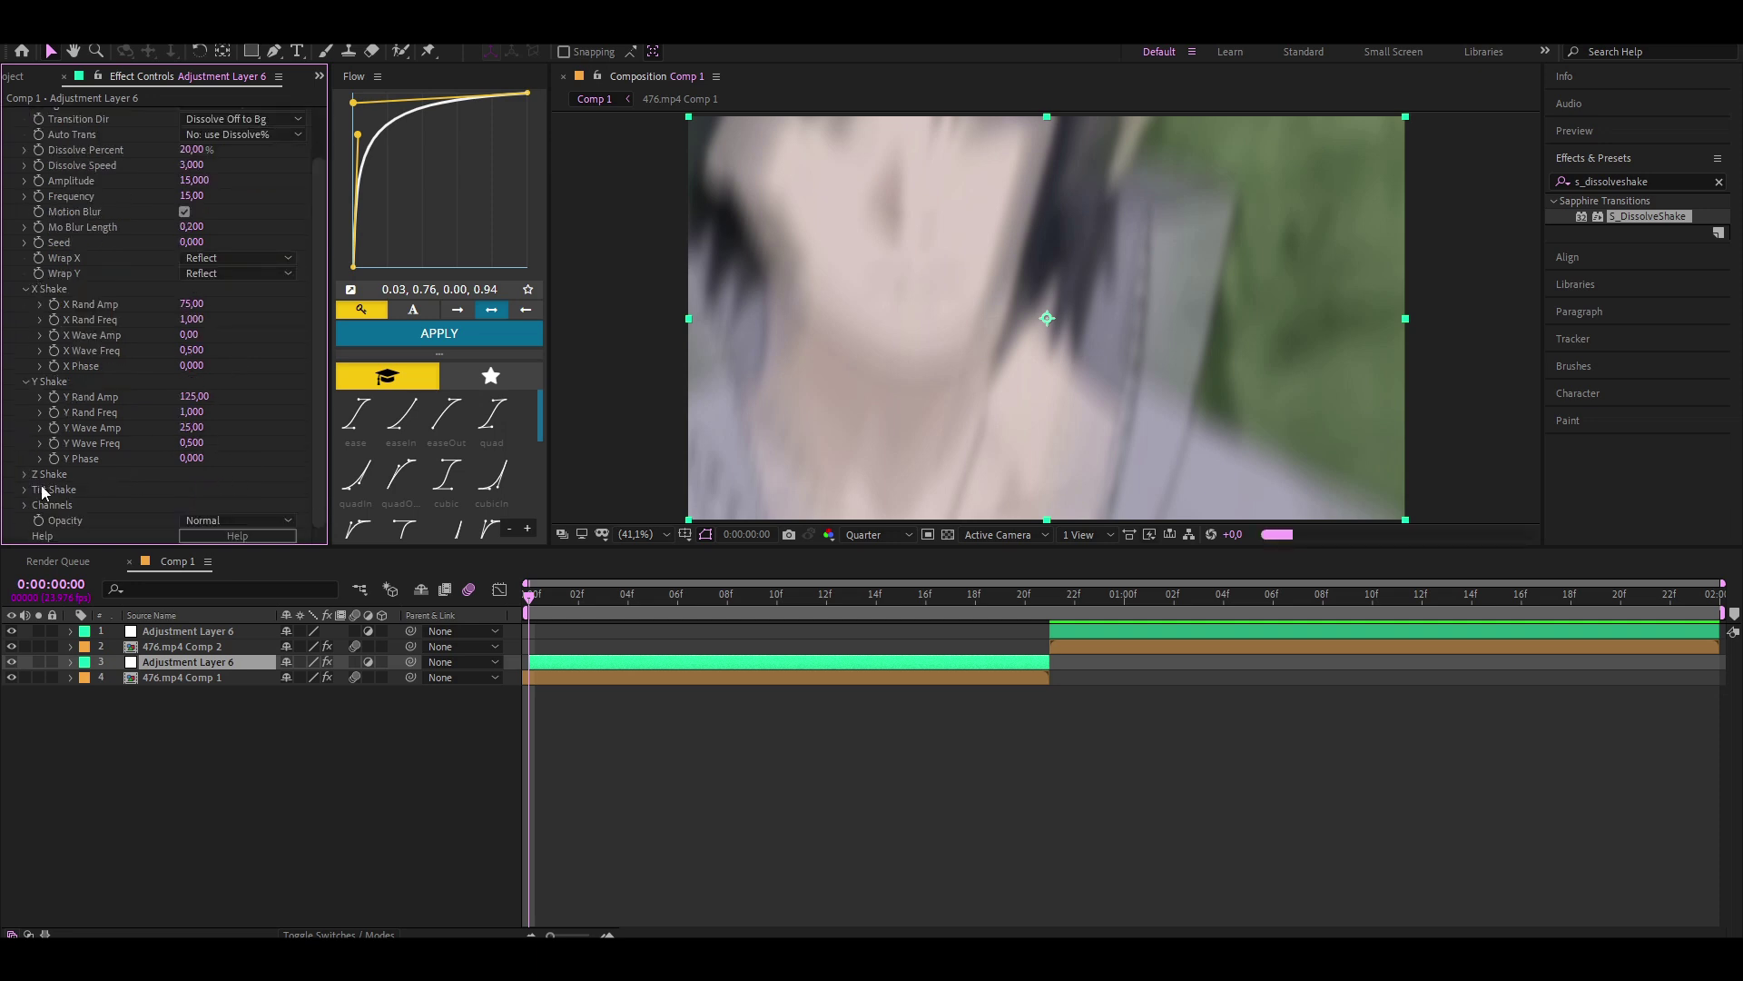
pyautogui.click(25, 489)
pyautogui.scroll(-1, 227, 454)
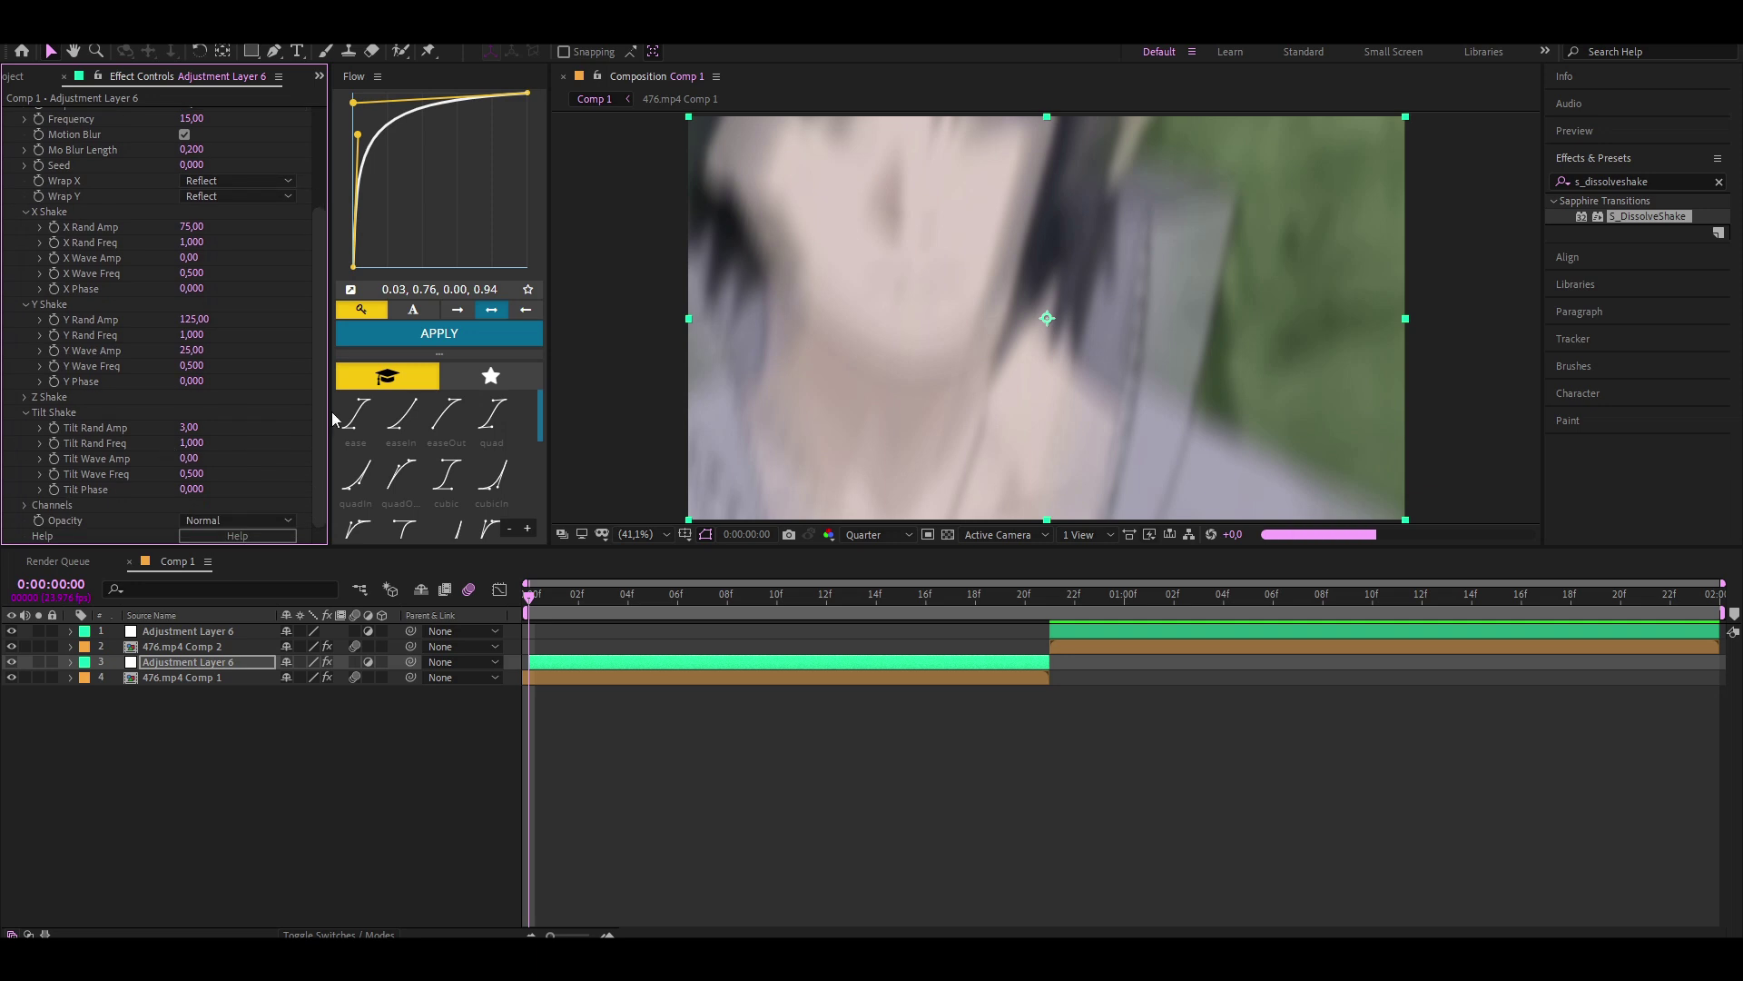
pyautogui.scroll(2, 274, 449)
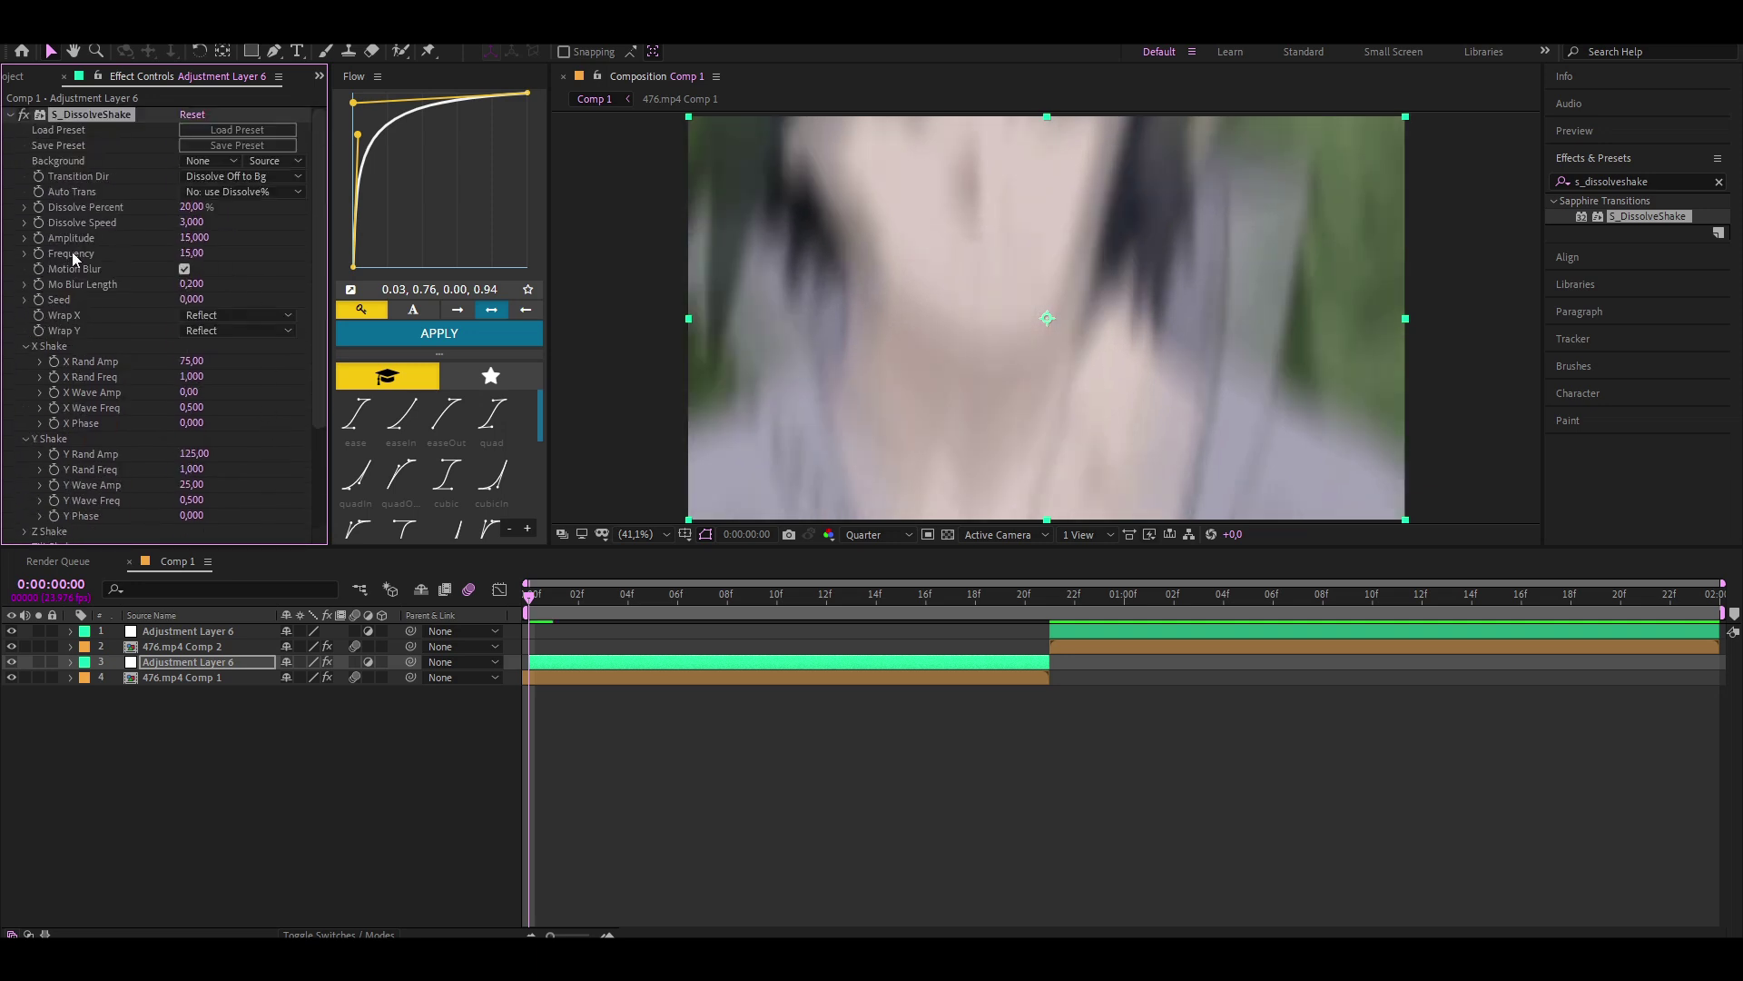
pyautogui.moveTo(562, 597); pyautogui.dragTo(998, 602)
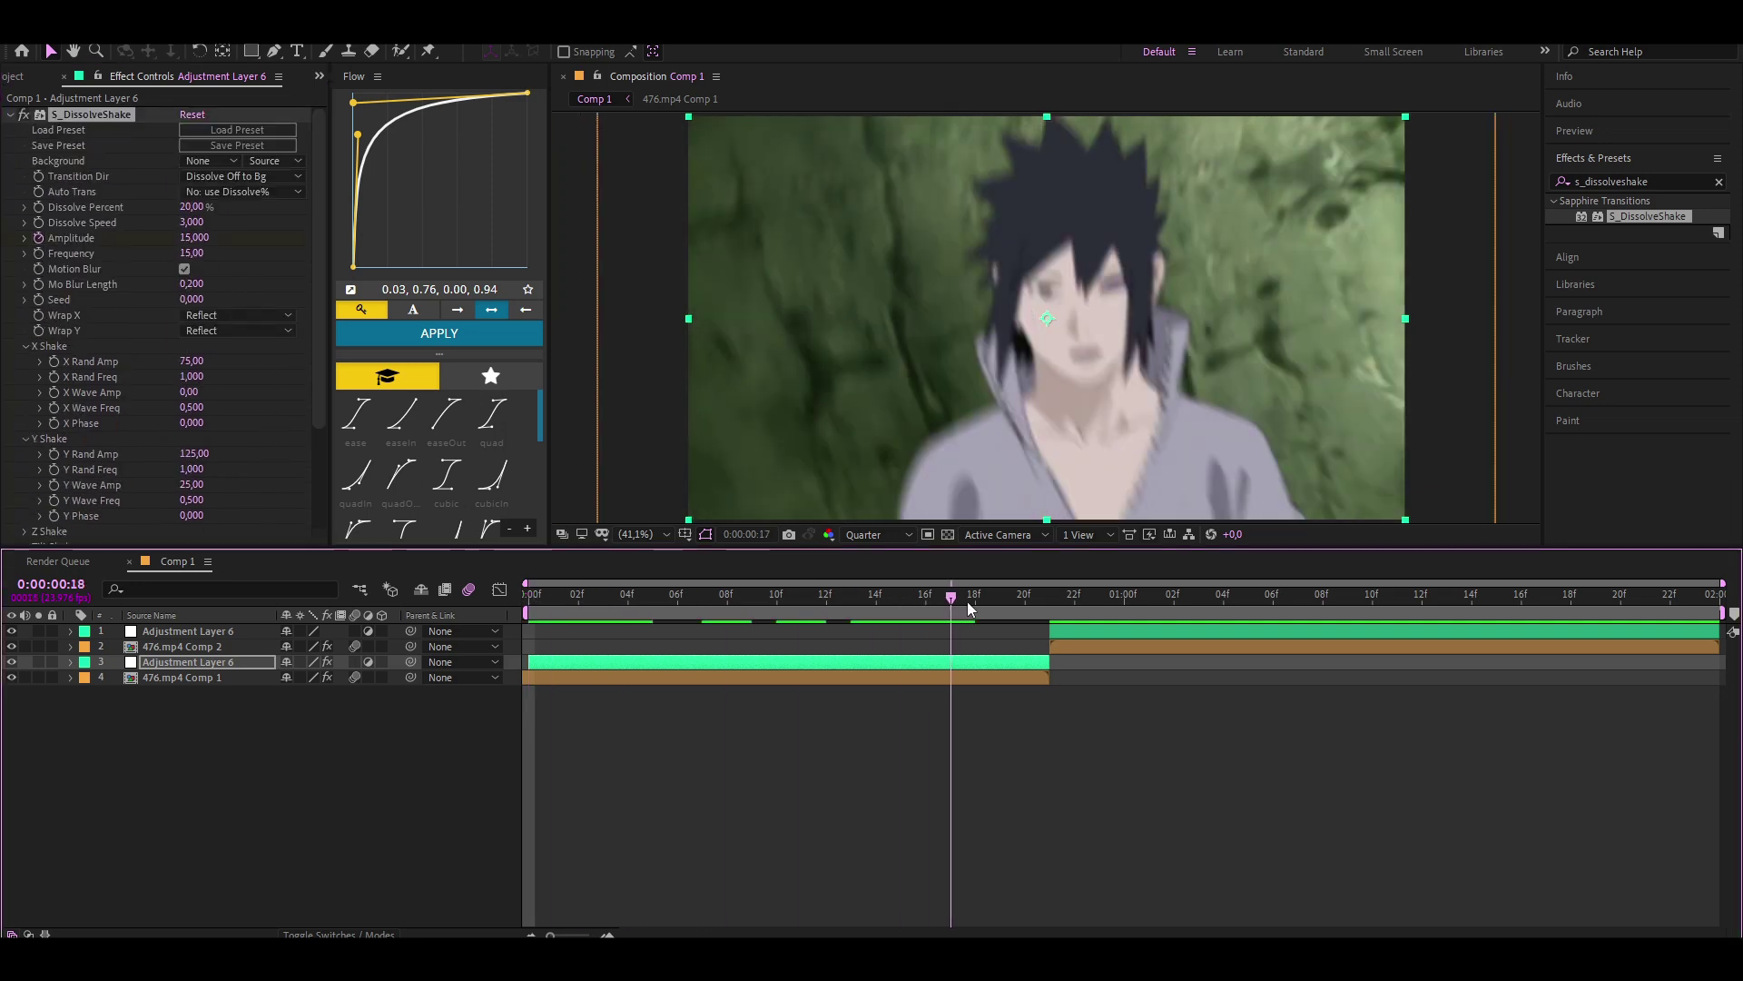
# Keyframe Amplitude to 0 at frame 19 and show it in the value graph.
pyautogui.click(195, 237)
pyautogui.write('0')
pyautogui.press('Return')
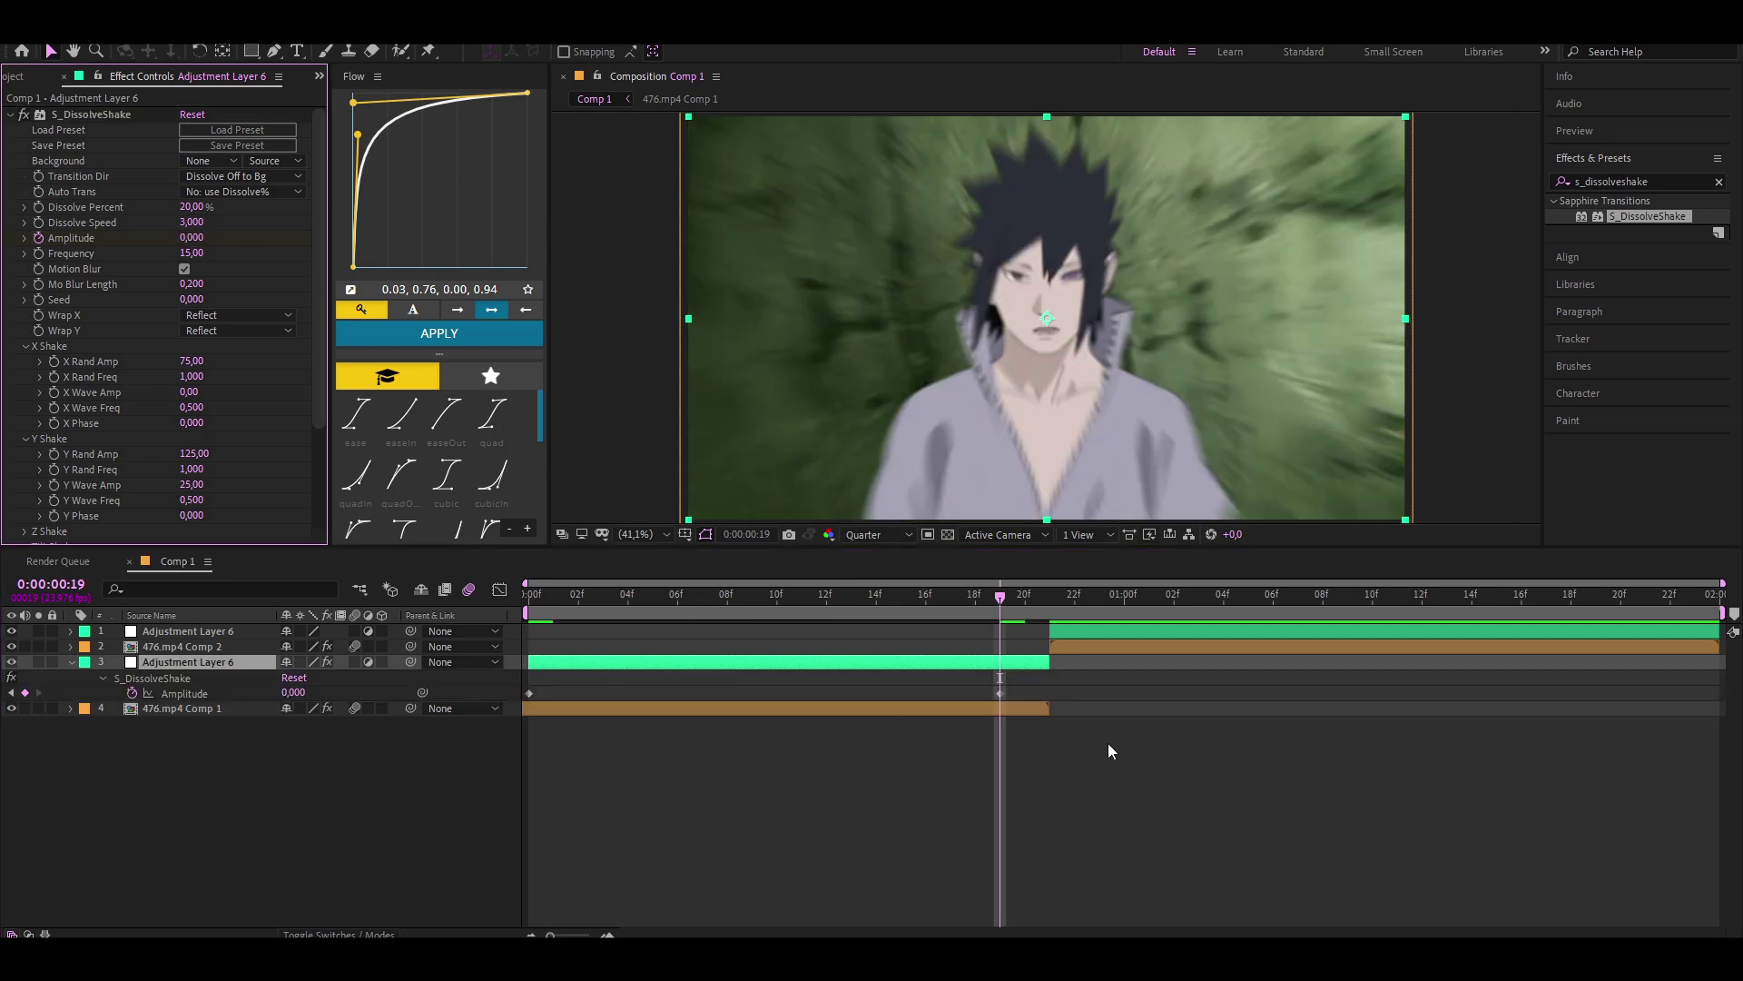
pyautogui.press('u')
pyautogui.hotkey('shift', 'F3')
# Drag the Amplitude keyframe handles into a steep ease-out and preview the shake.
pyautogui.click(636, 663)
pyautogui.moveTo(686, 642); pyautogui.dragTo(534, 845)
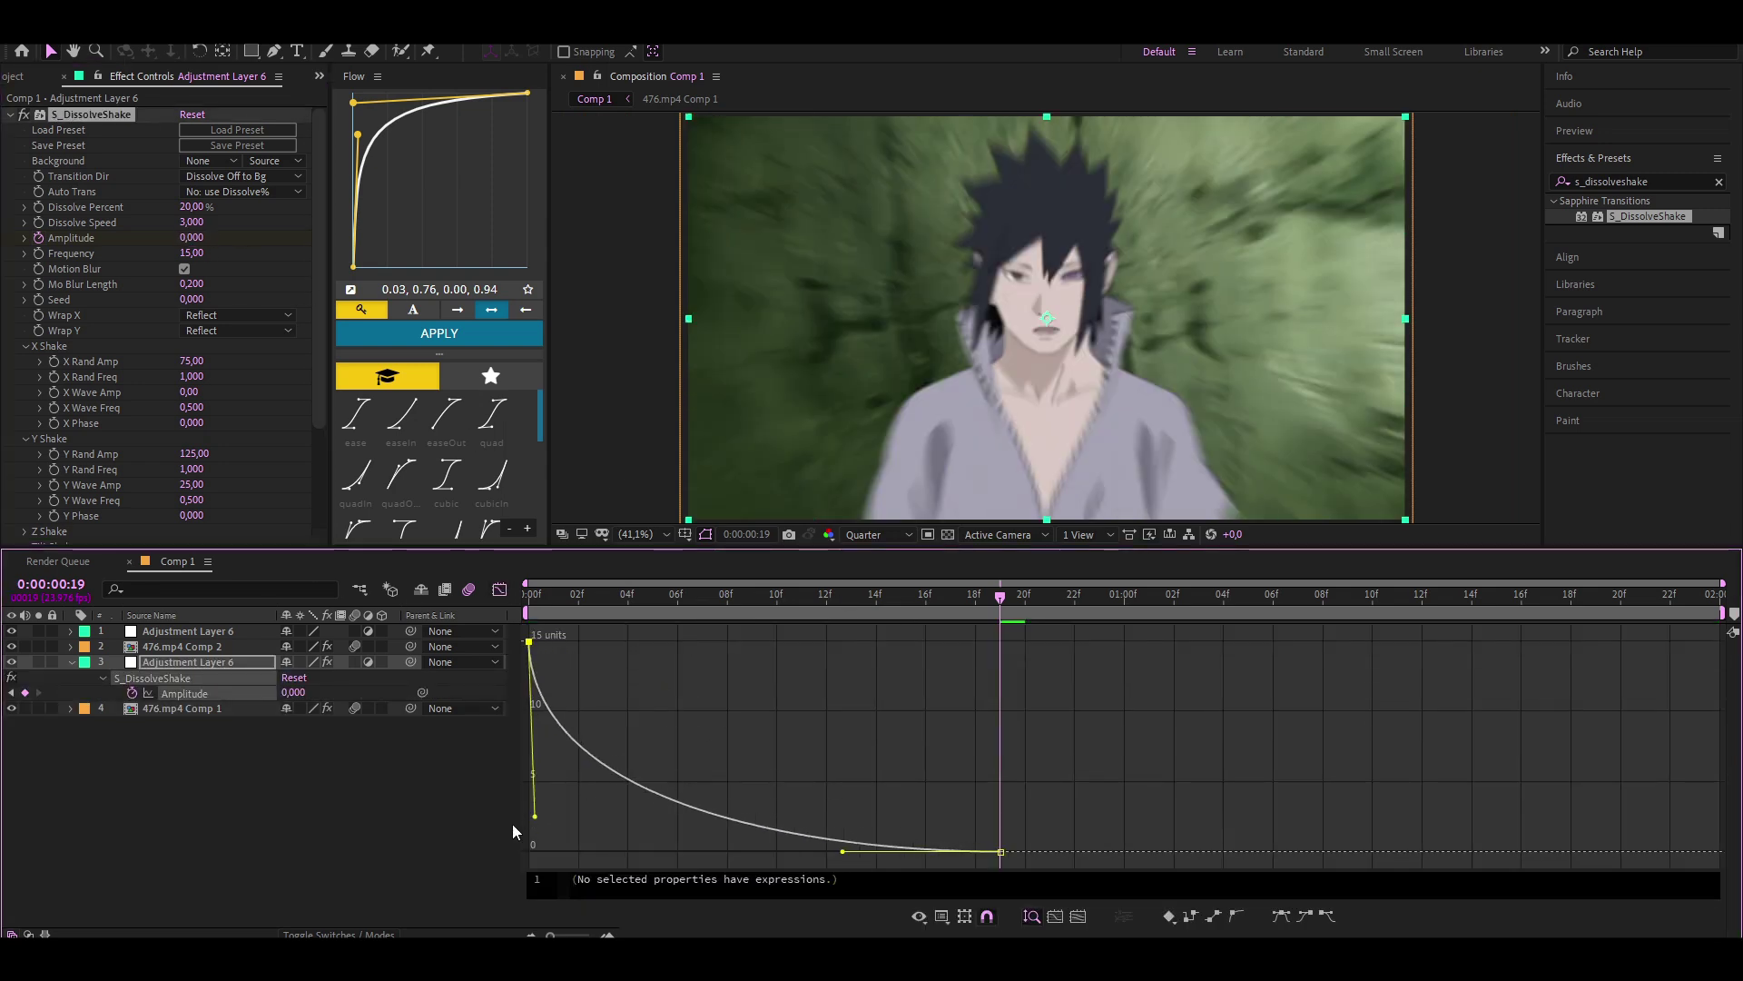
pyautogui.moveTo(843, 851); pyautogui.dragTo(534, 845)
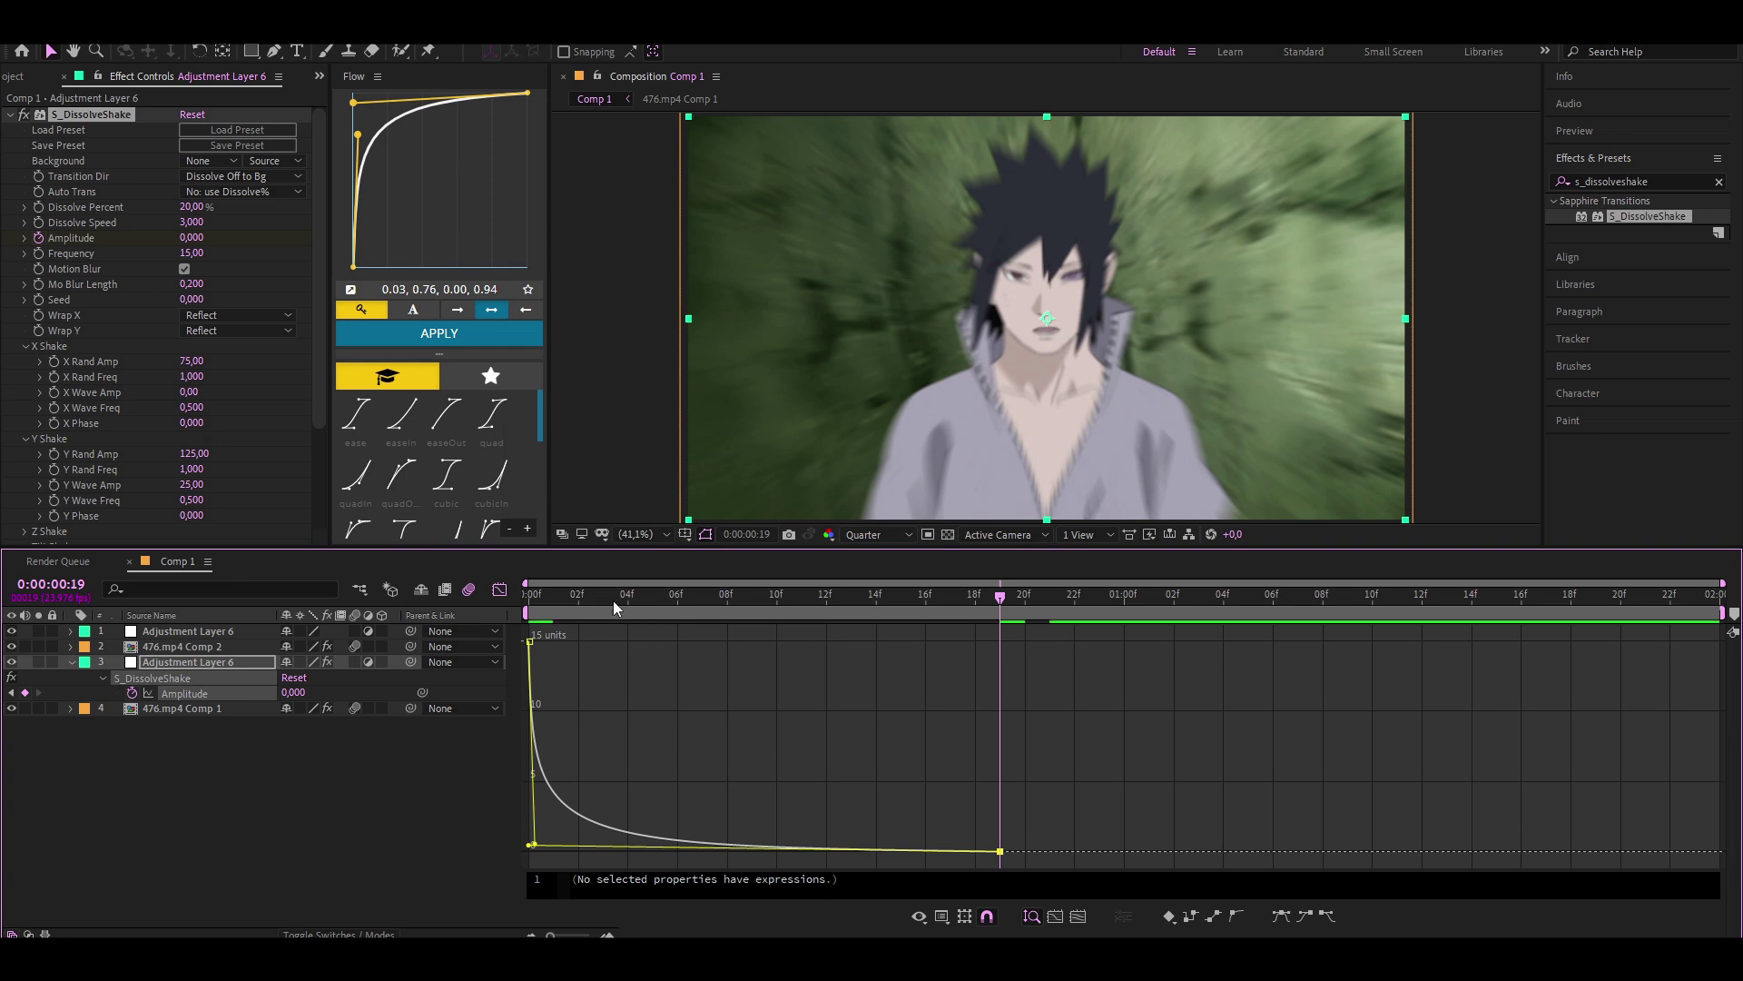
pyautogui.moveTo(641, 602); pyautogui.dragTo(525, 604)
pyautogui.press('space')
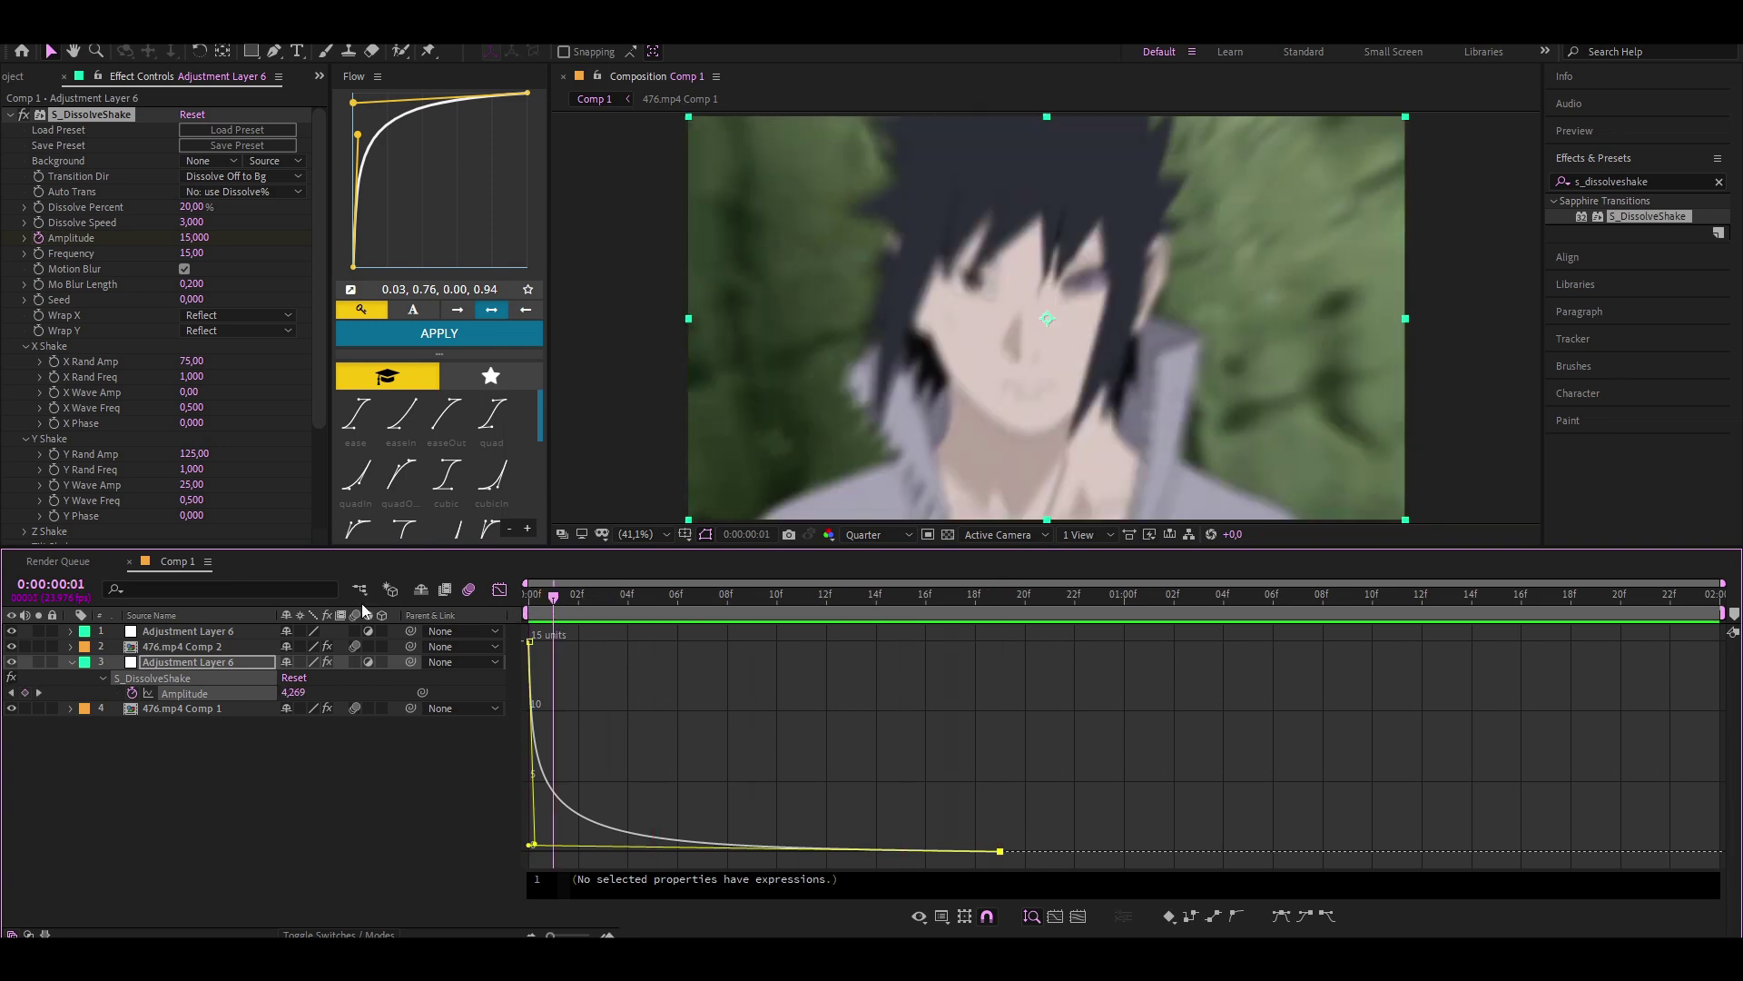
pyautogui.hotkey('shift', 'F3')
pyautogui.press('u')
pyautogui.rightClick(515, 665)
# Add Adjustment Layer 7 trimmed to span frames 19–21.
pyautogui.moveTo(555, 674)
pyautogui.click(817, 813)
pyautogui.hotkey('alt', '[')
pyautogui.click(1050, 595)
pyautogui.hotkey('alt', ']')
pyautogui.click(1026, 678)
pyautogui.click(1001, 596)
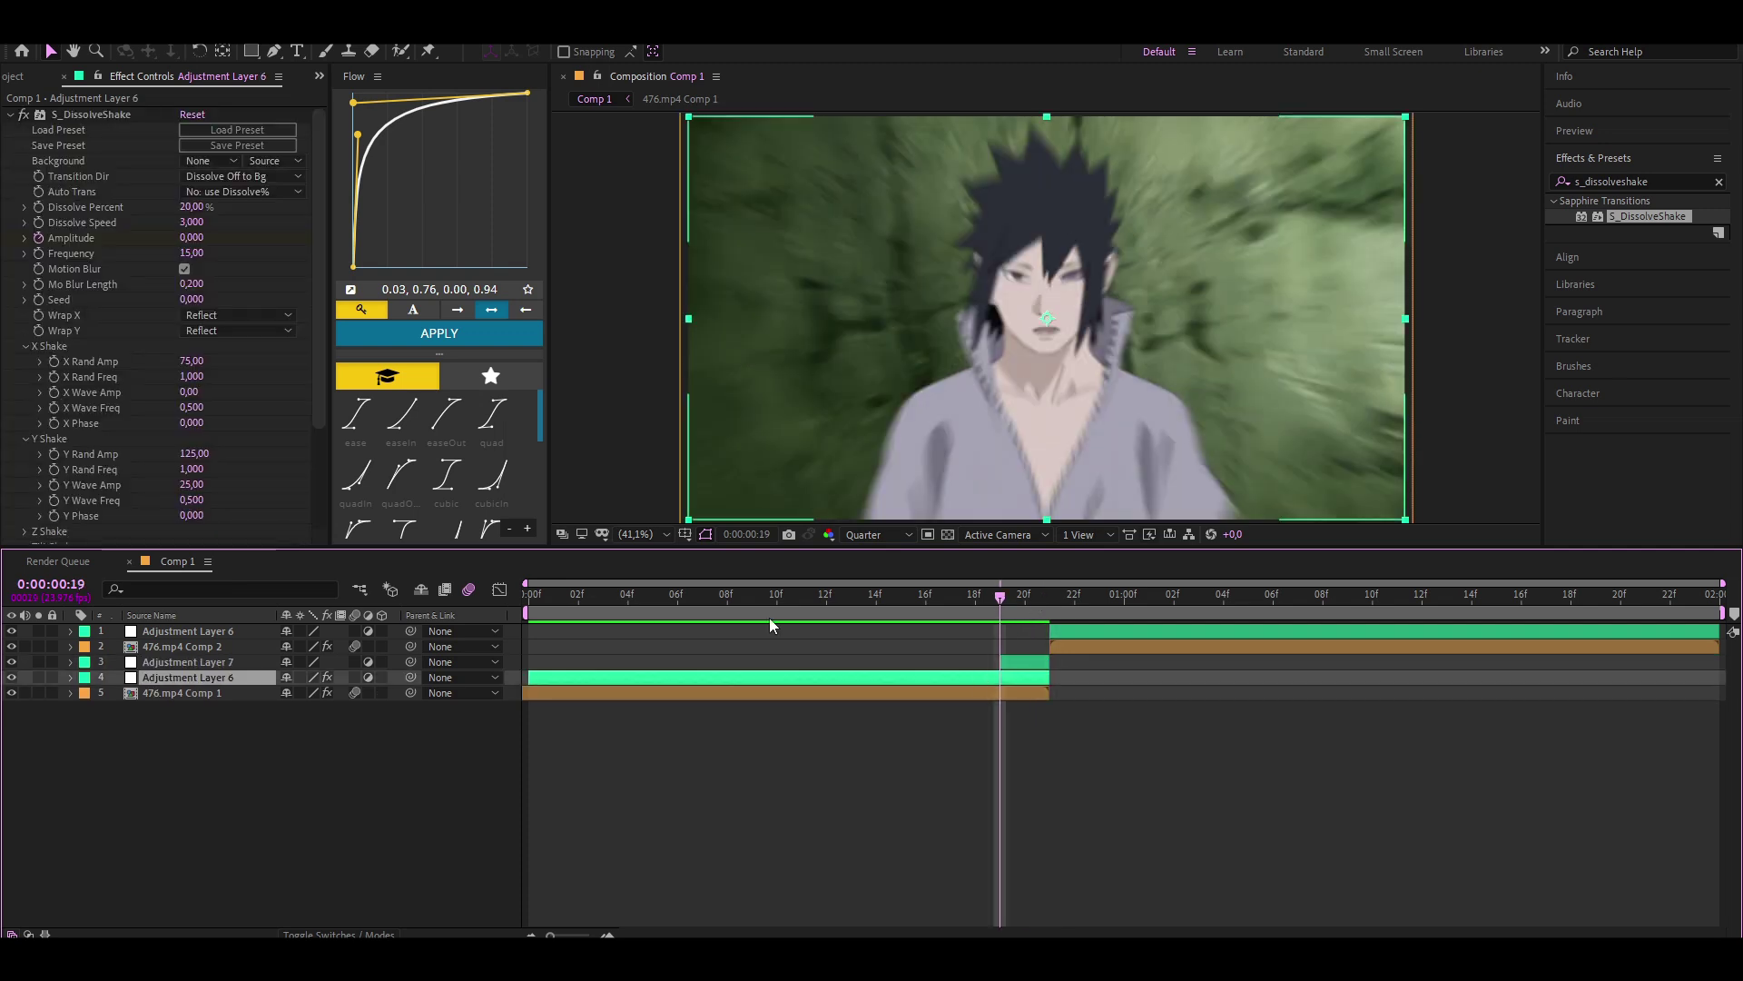
# Copy S_DissolveShake from Adjustment Layer 6 onto Adjustment Layer 7.
pyautogui.click(113, 114)
pyautogui.hotkey('ctrl', 'c')
pyautogui.click(1023, 662)
pyautogui.hotkey('ctrl', 'v')
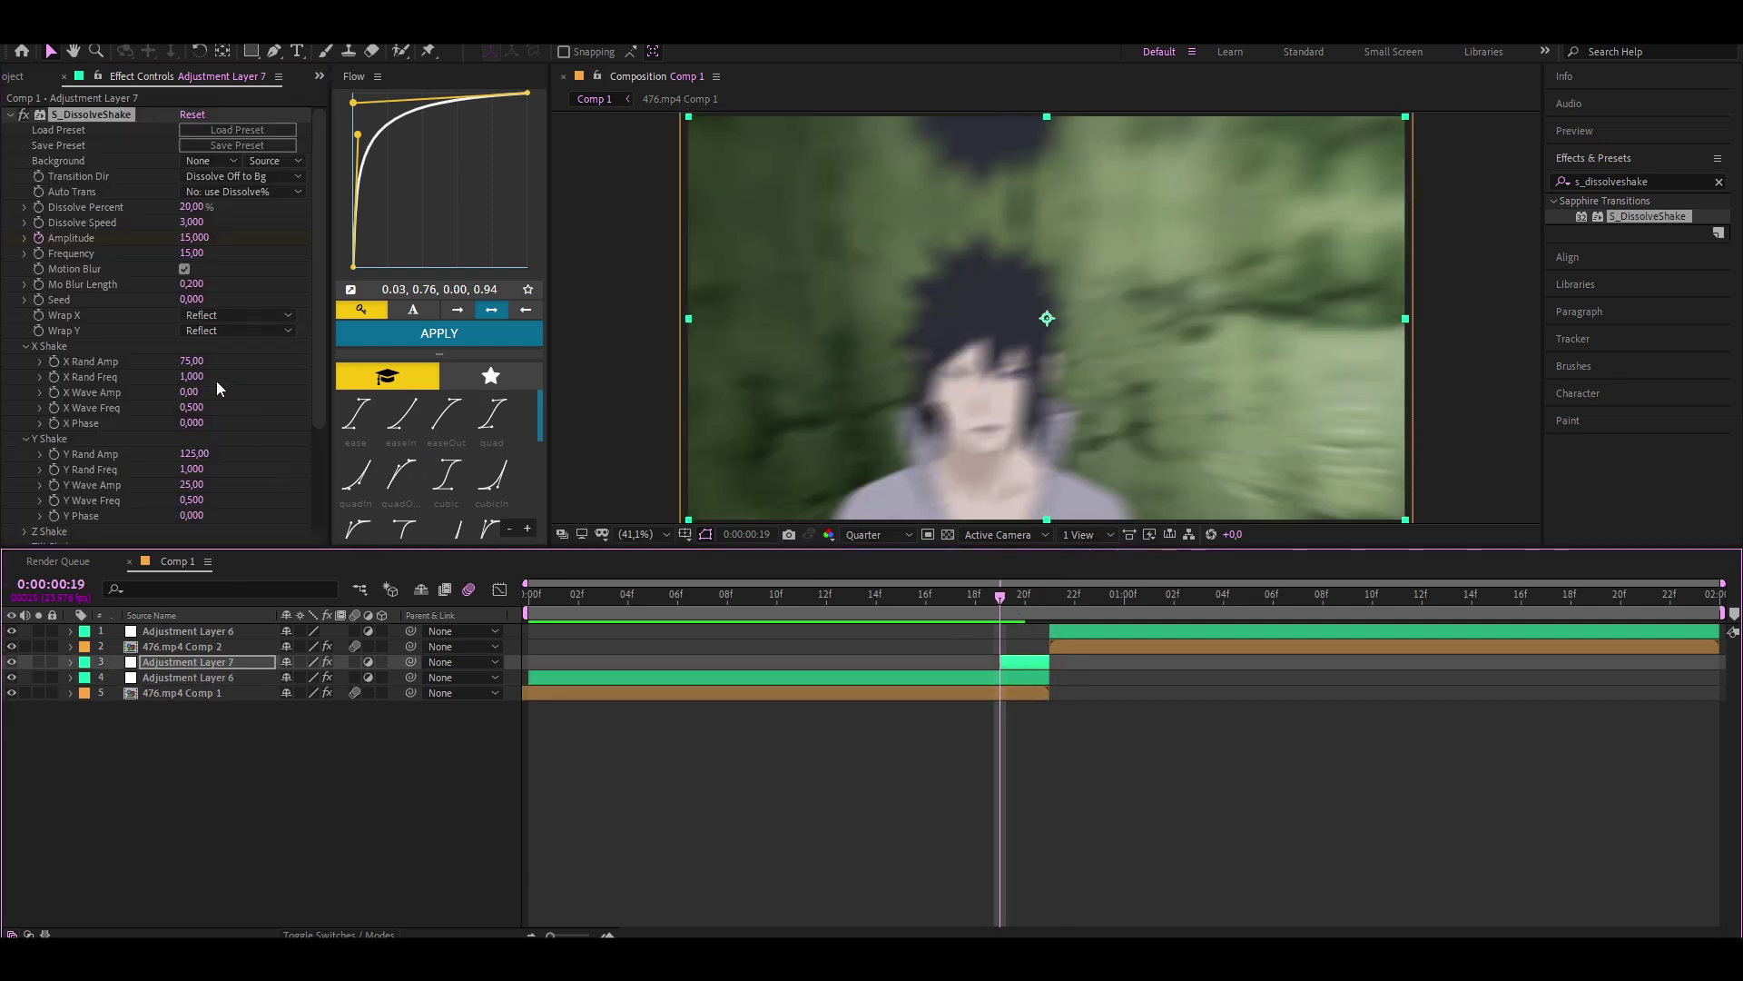
# Make Layer 7's shake horizontal-only: Y Rand Amp 0, no Y wave, stronger X amounts.
pyautogui.click(191, 453)
pyautogui.write('0')
pyautogui.press('Return')
pyautogui.moveTo(198, 484); pyautogui.dragTo(173, 484)
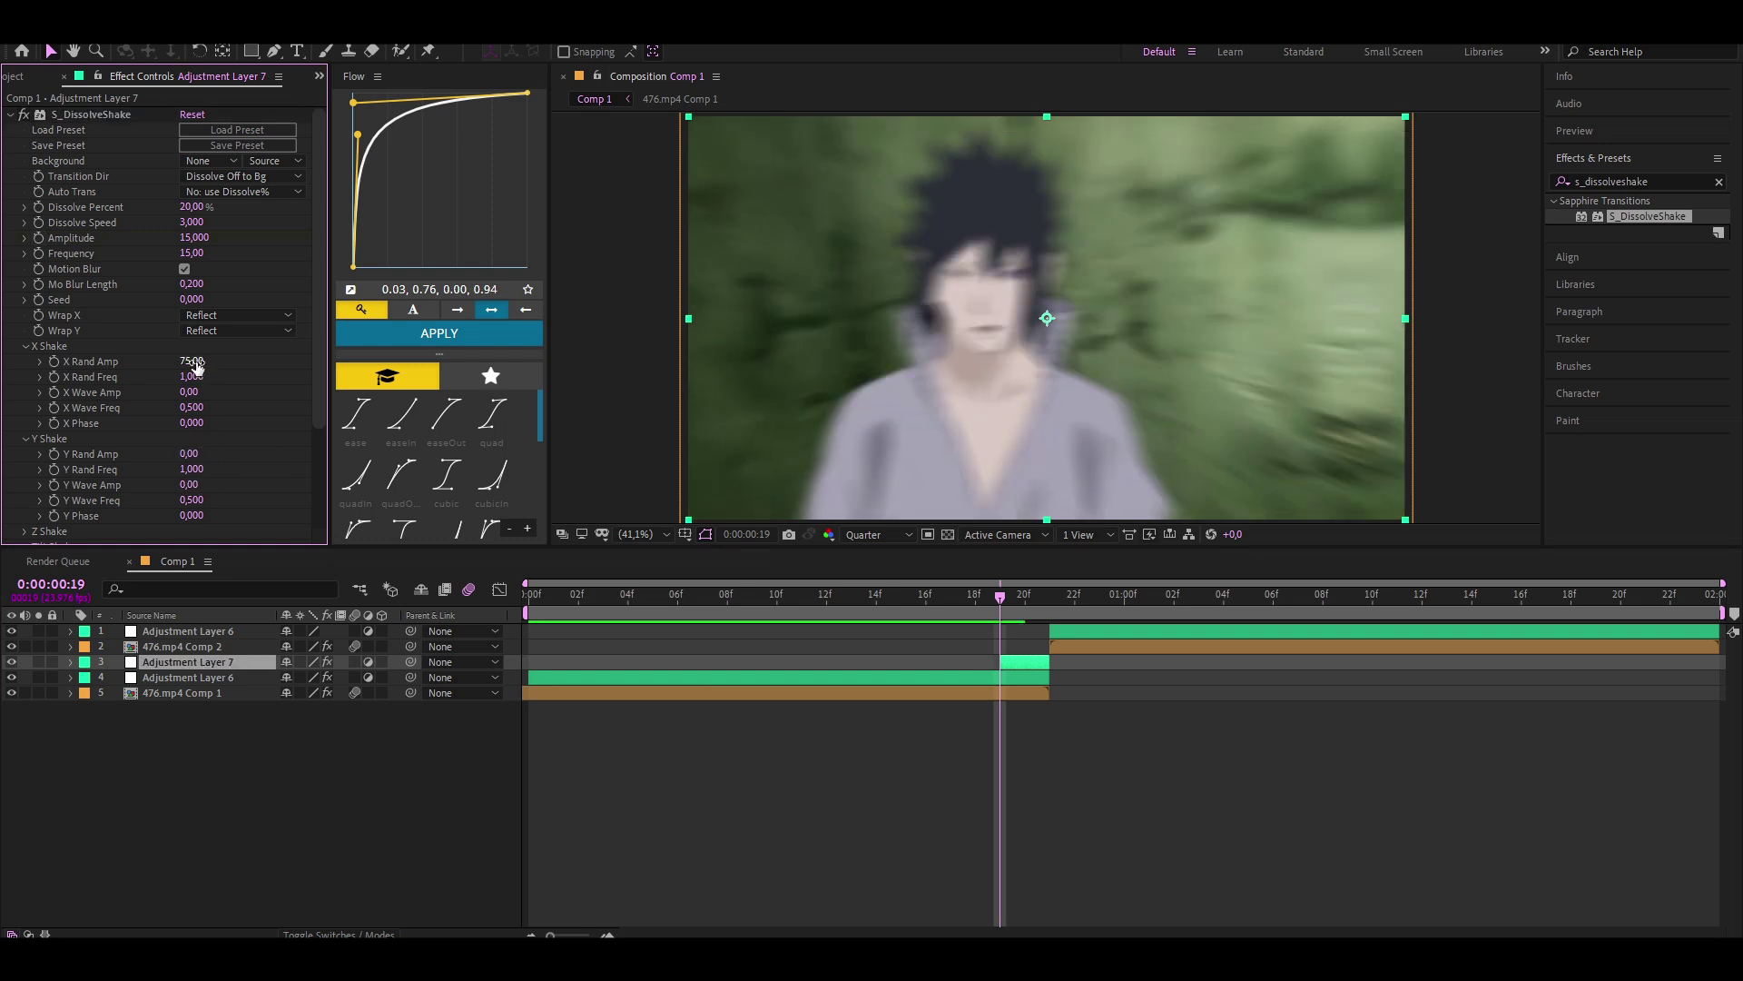
pyautogui.moveTo(193, 361)
pyautogui.mouseDown()
pyautogui.moveTo(272, 363)
pyautogui.moveTo(258, 409)
pyautogui.mouseUp()
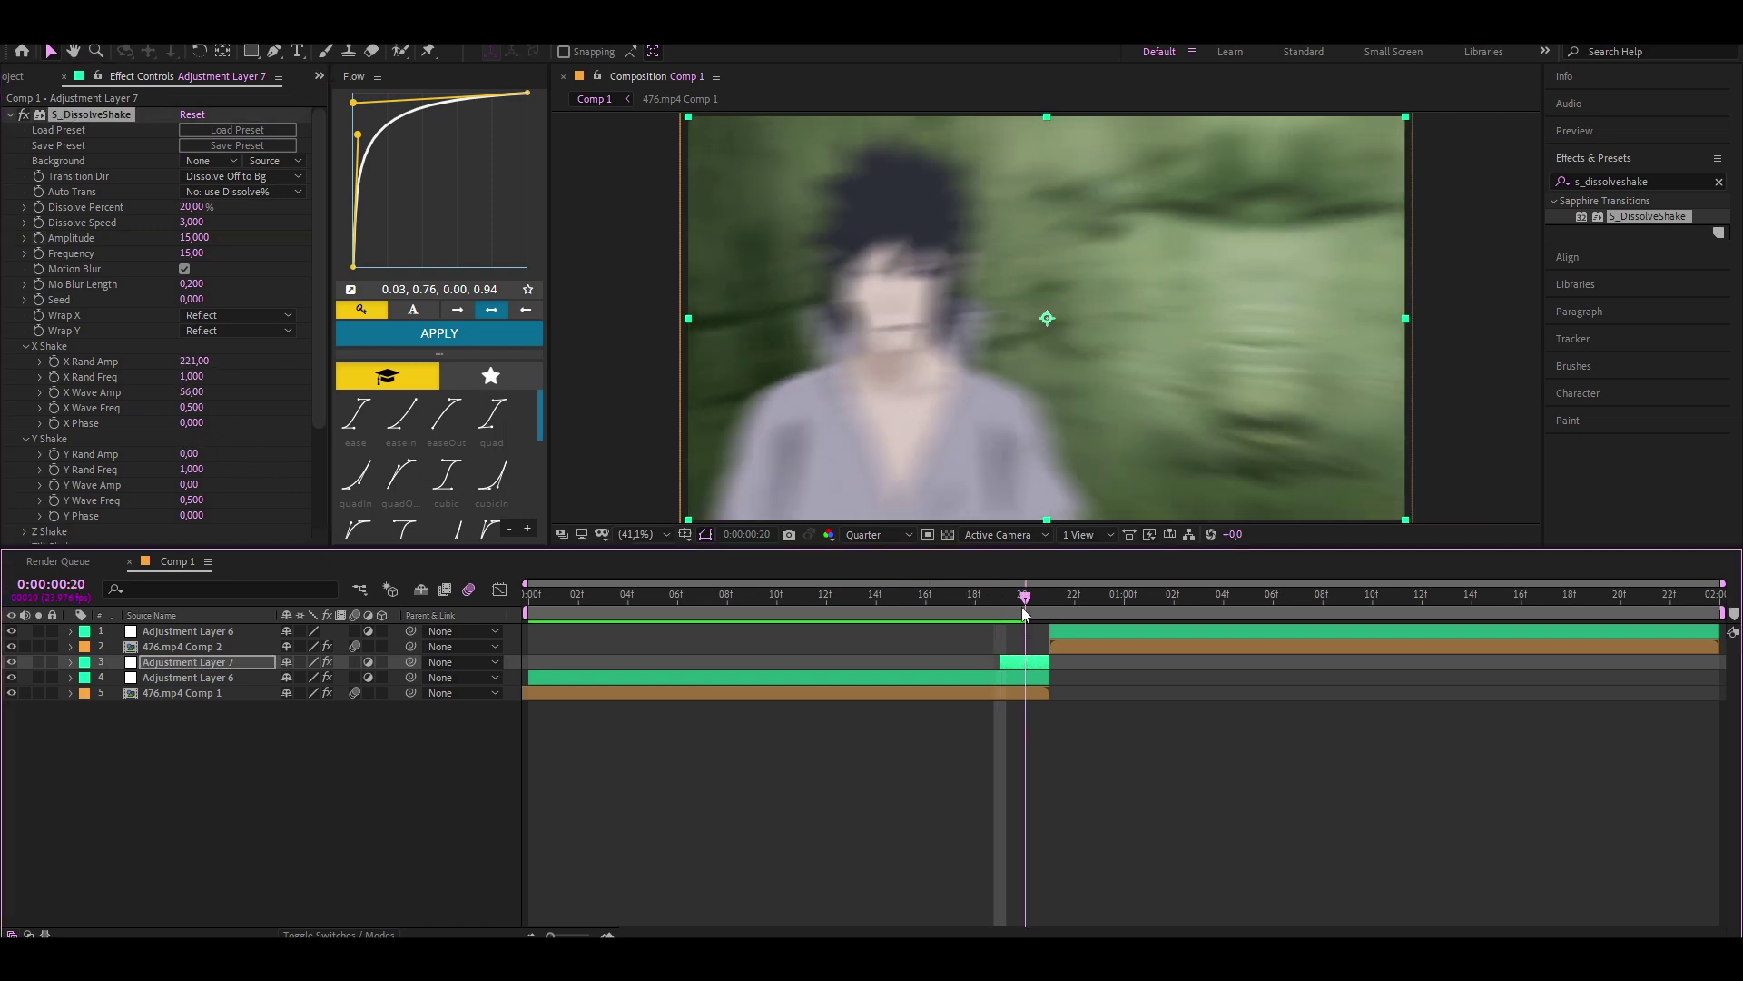
# Preview the shake around the cut and change the random seed to 0,090.
pyautogui.press('space')
pyautogui.click(925, 596)
pyautogui.moveTo(975, 596); pyautogui.dragTo(1024, 595)
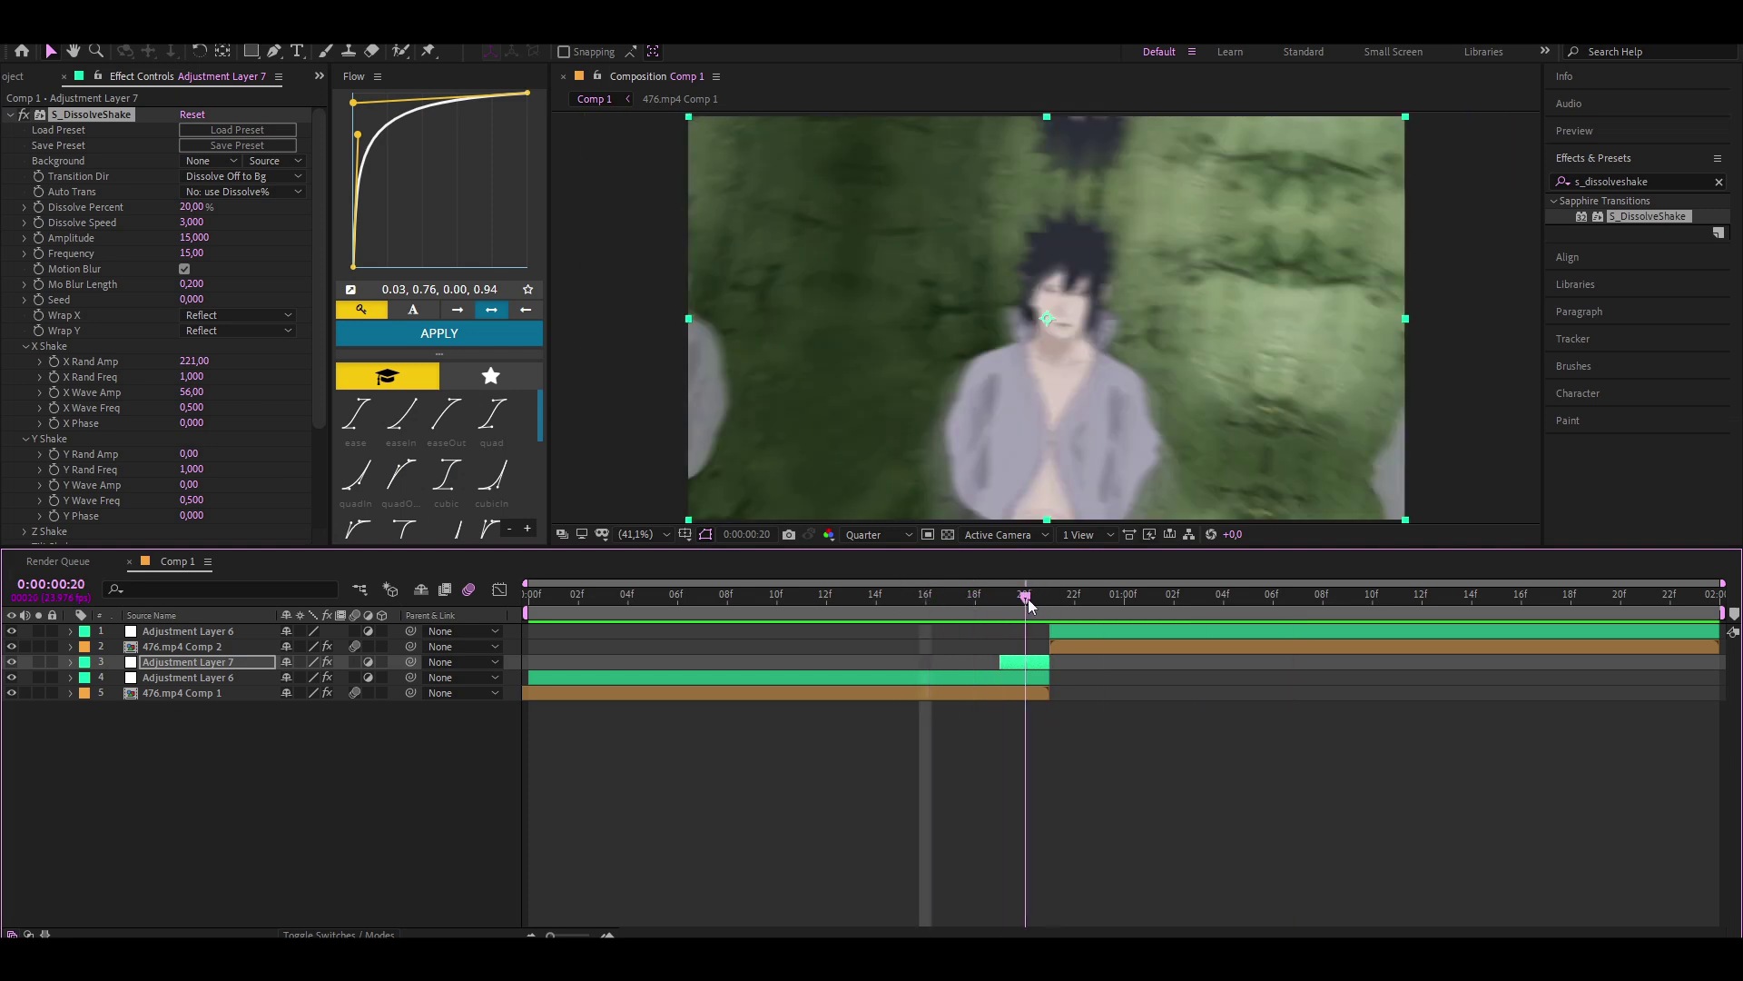
pyautogui.scroll(-2, 231, 281)
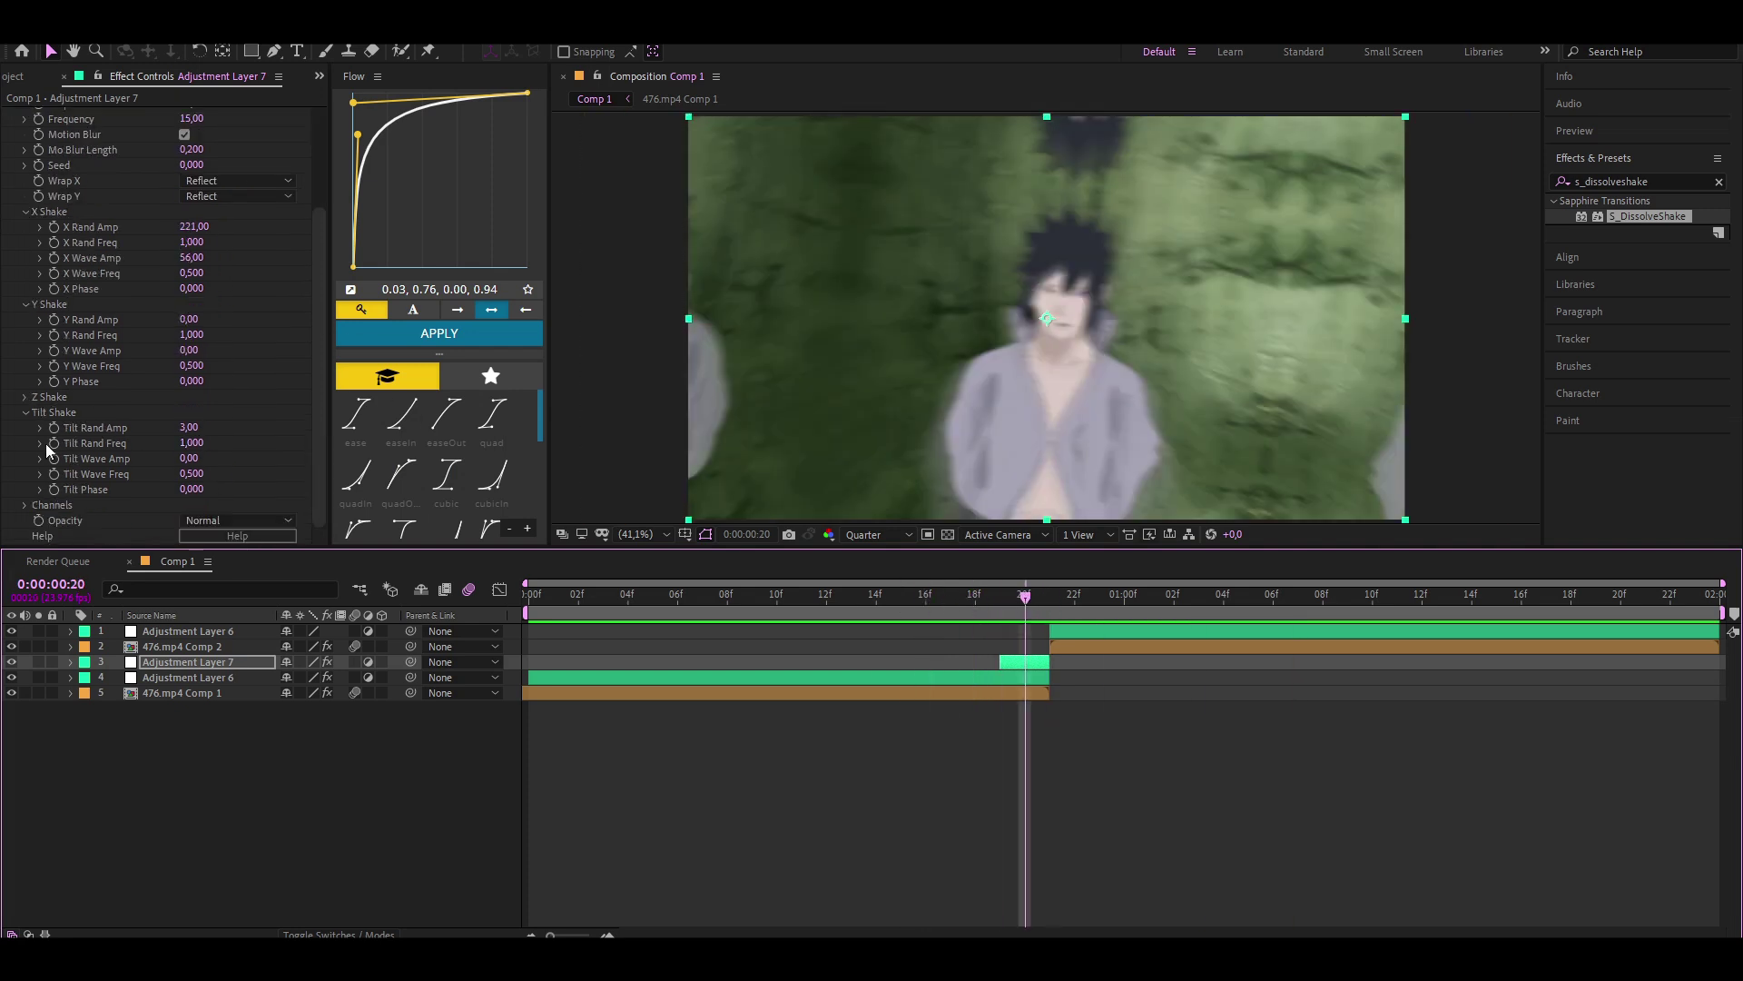
pyautogui.scroll(2, 215, 368)
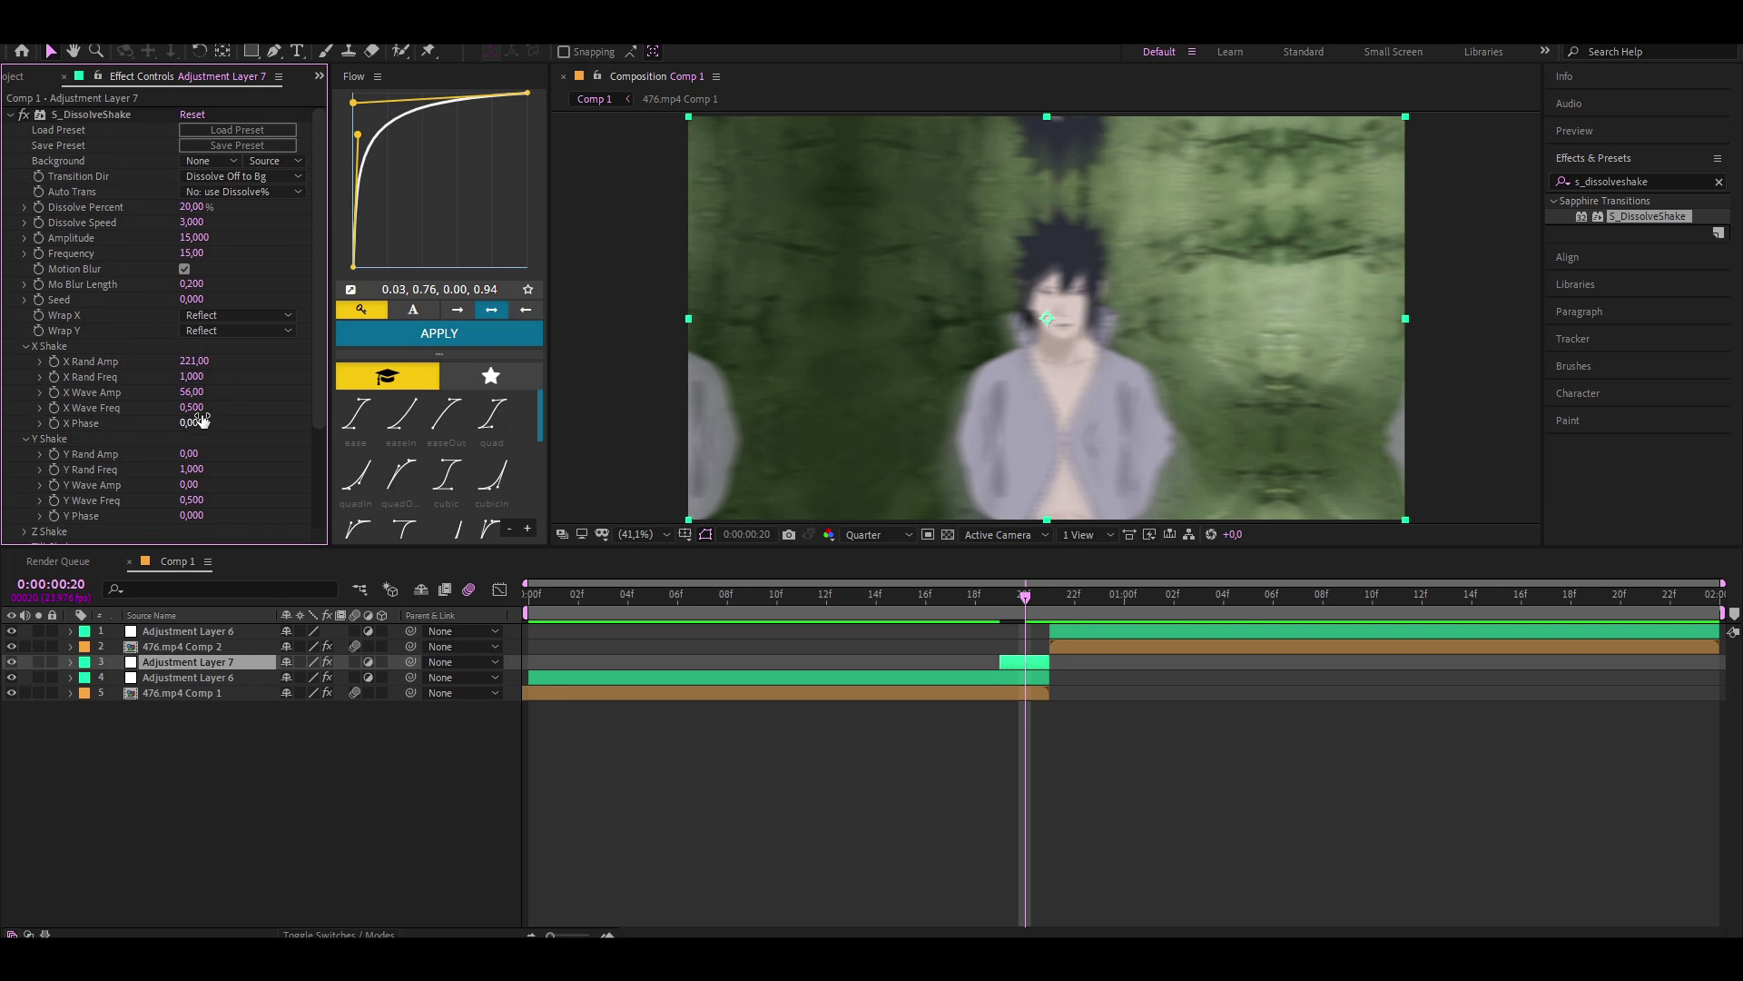
pyautogui.moveTo(194, 305); pyautogui.dragTo(203, 303)
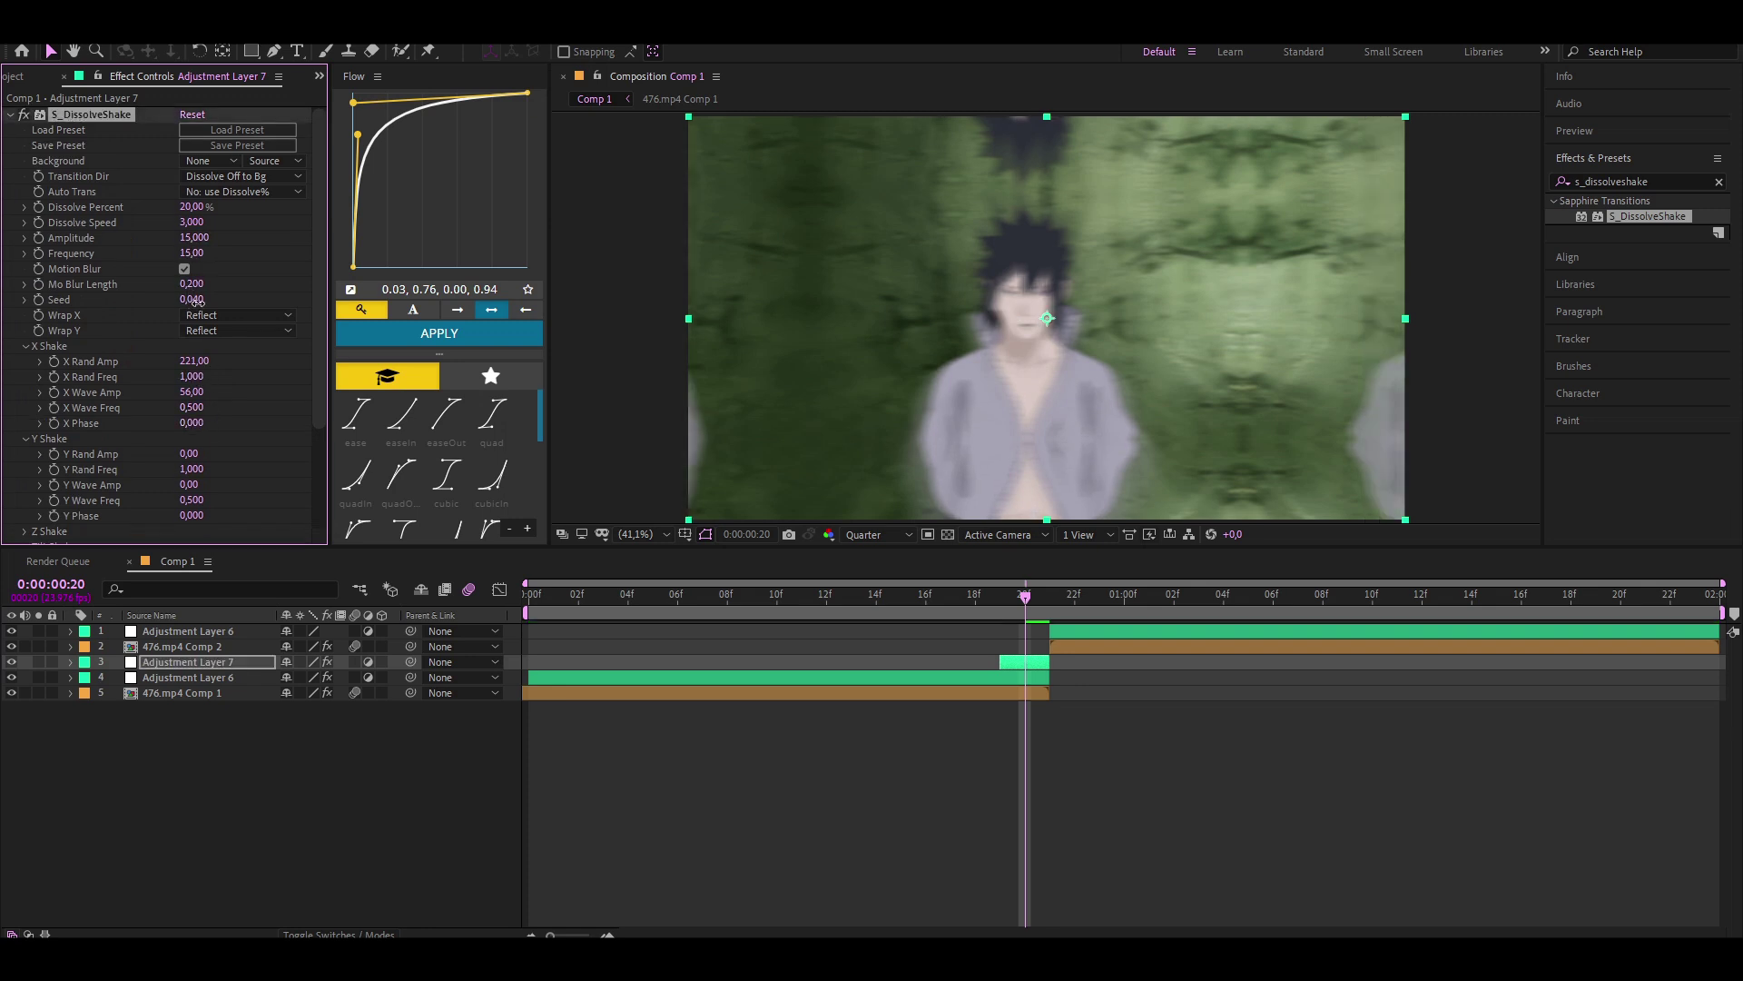
pyautogui.click(1005, 596)
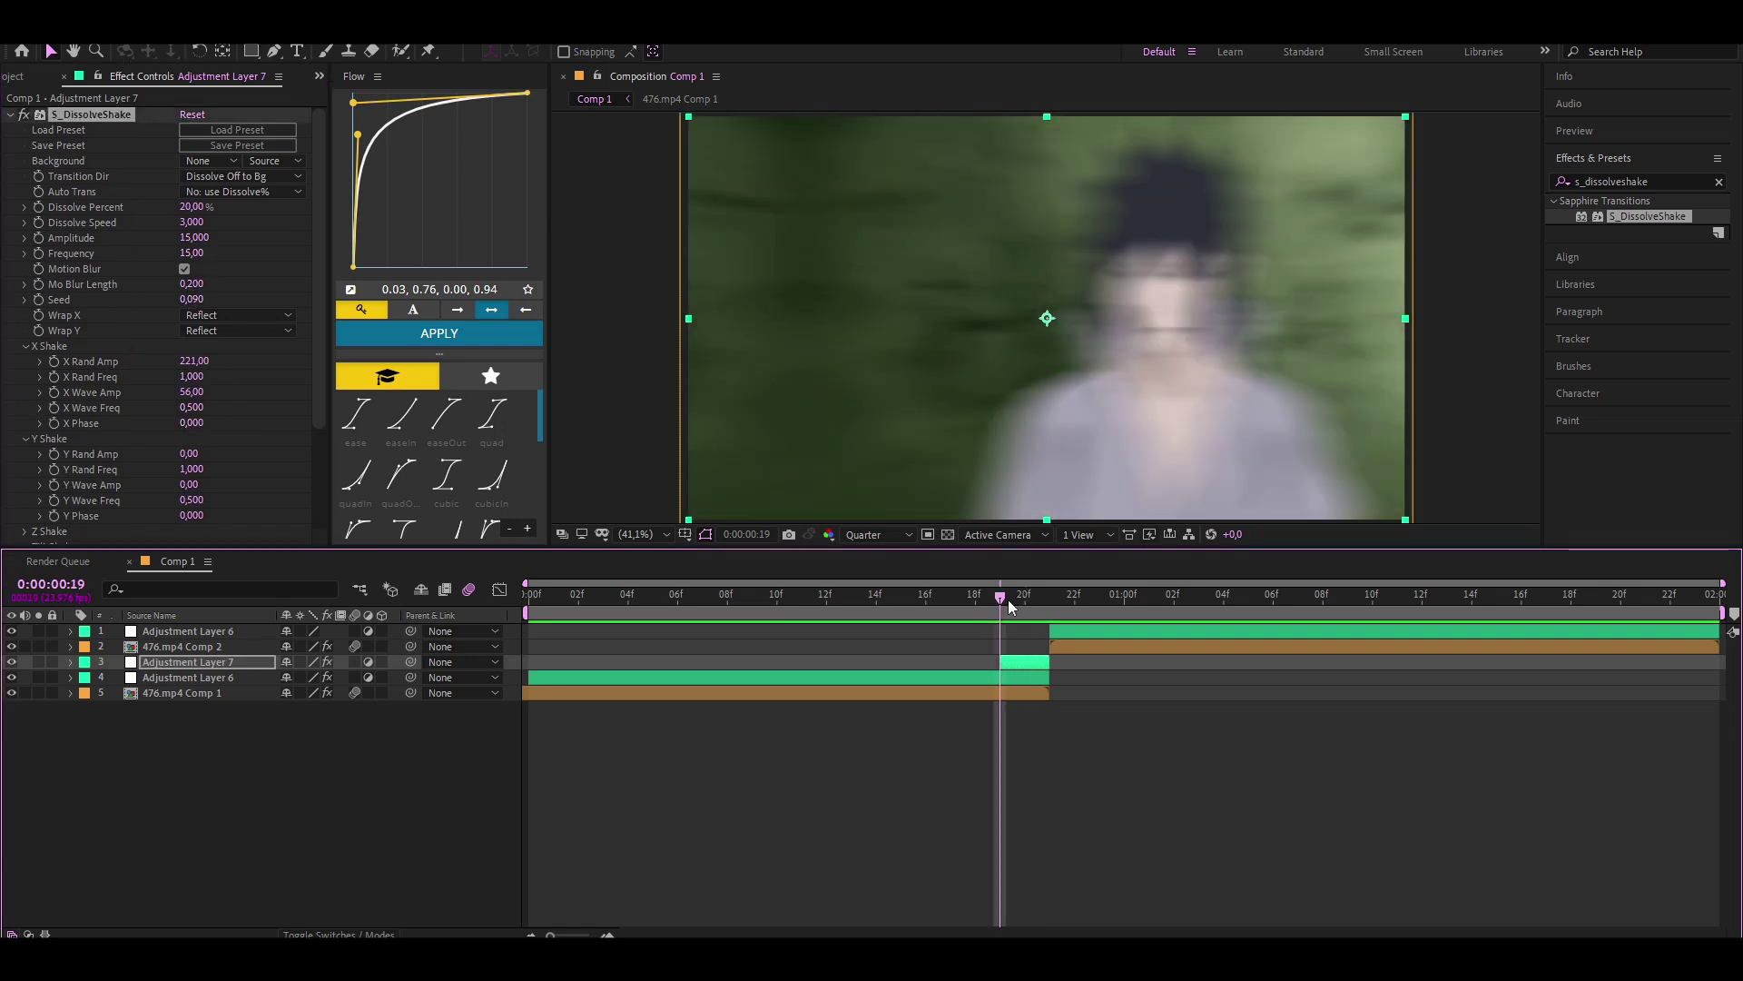
# Apply S_DissolveShake to the upper Adjustment Layer 6 at 21f.
pyautogui.moveTo(990, 599); pyautogui.dragTo(1051, 599)
pyautogui.click(1064, 634)
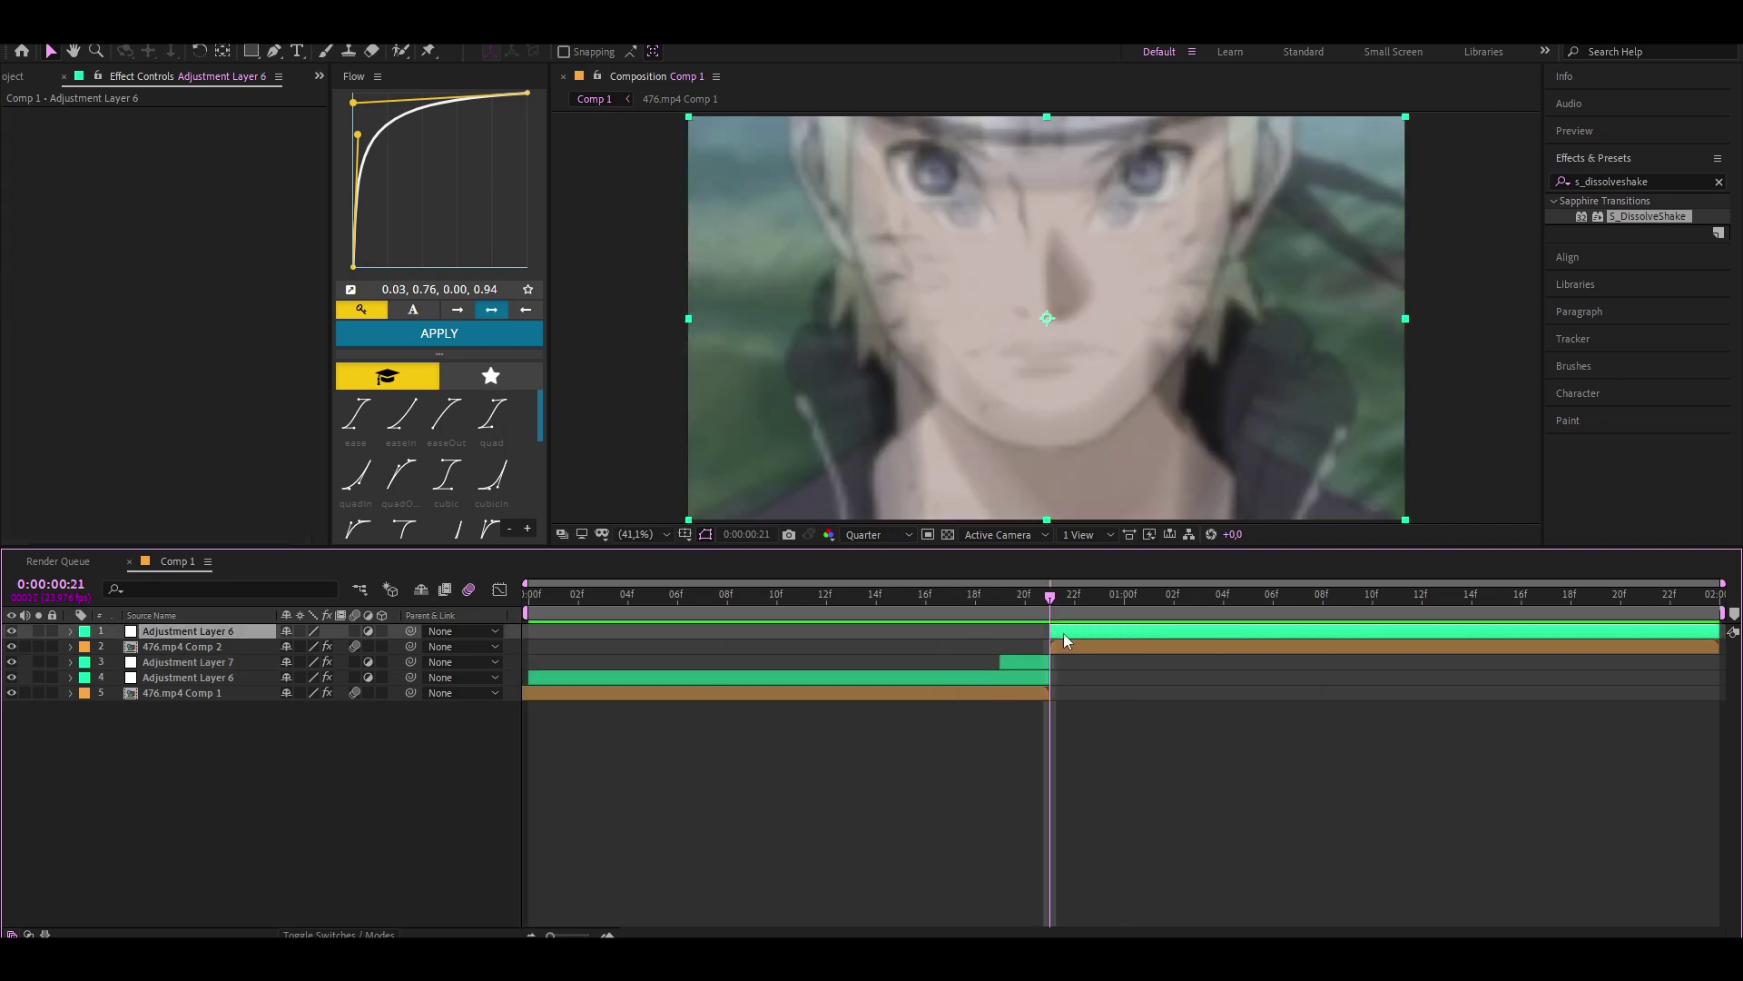
pyautogui.doubleClick(1648, 216)
pyautogui.click(230, 461)
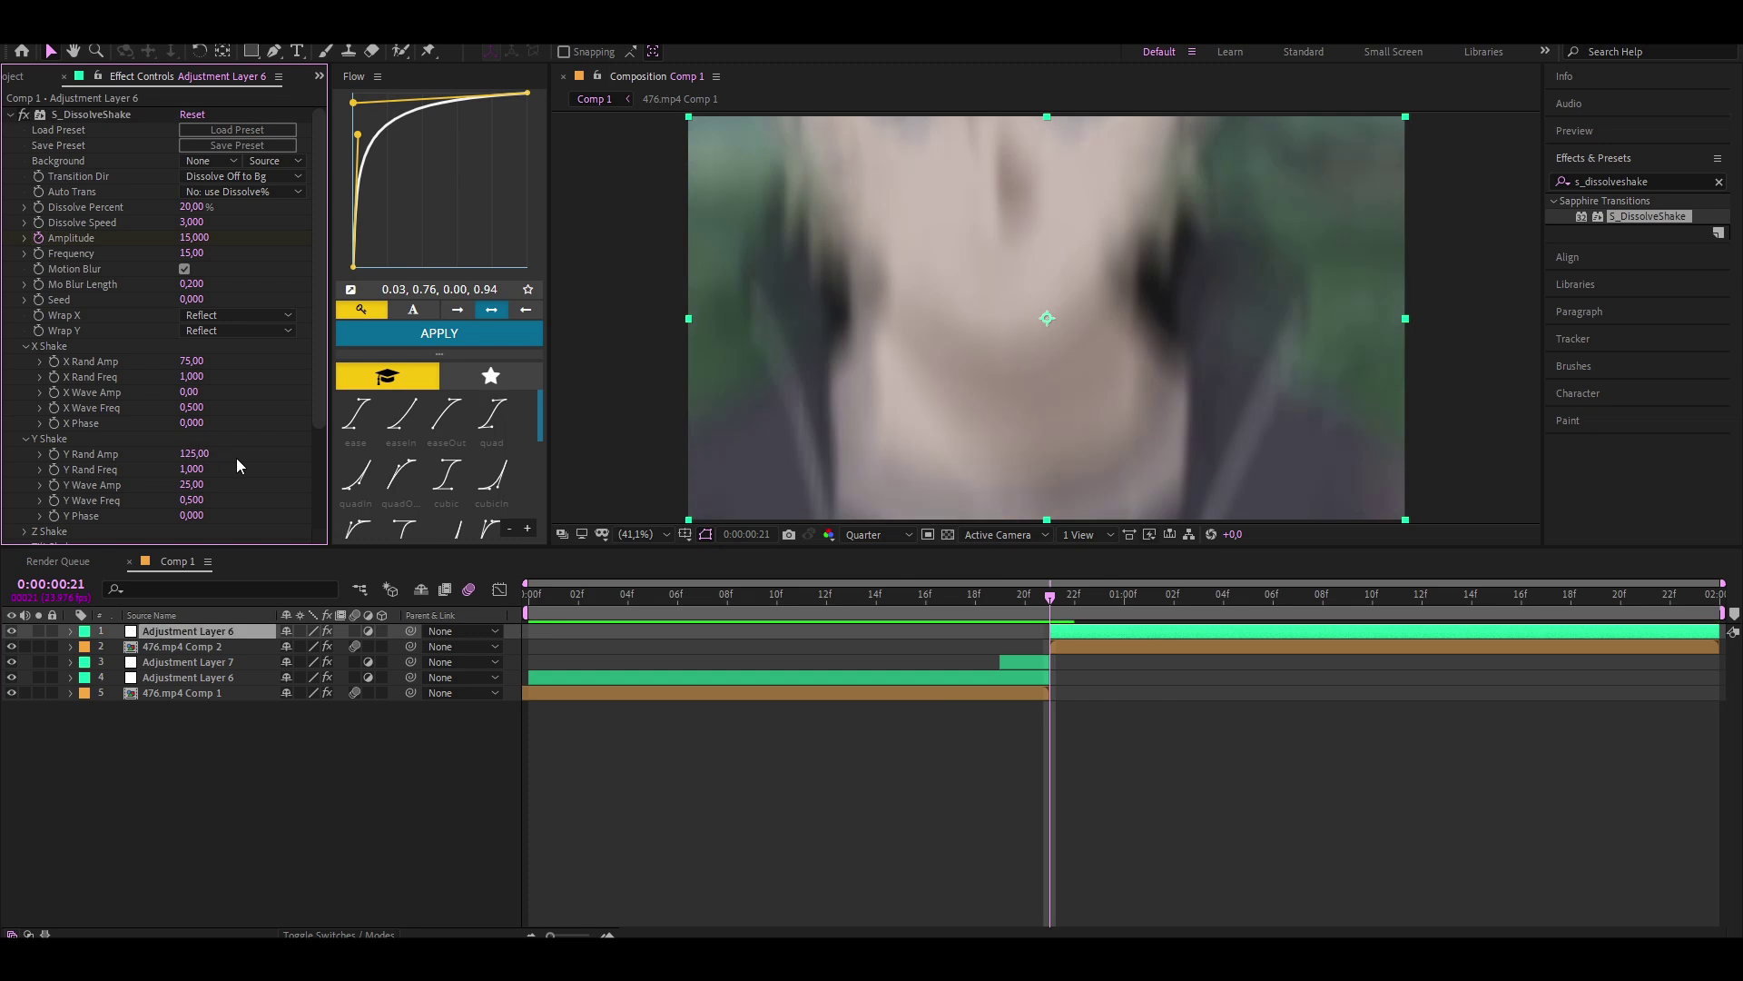
# Set the upper layer's Y shake amps to 0, X Rand Amp 200 and X Wave Amp 50.
pyautogui.click(193, 454)
pyautogui.write('0')
pyautogui.press('Tab')
pyautogui.press('Tab')
pyautogui.write('0')
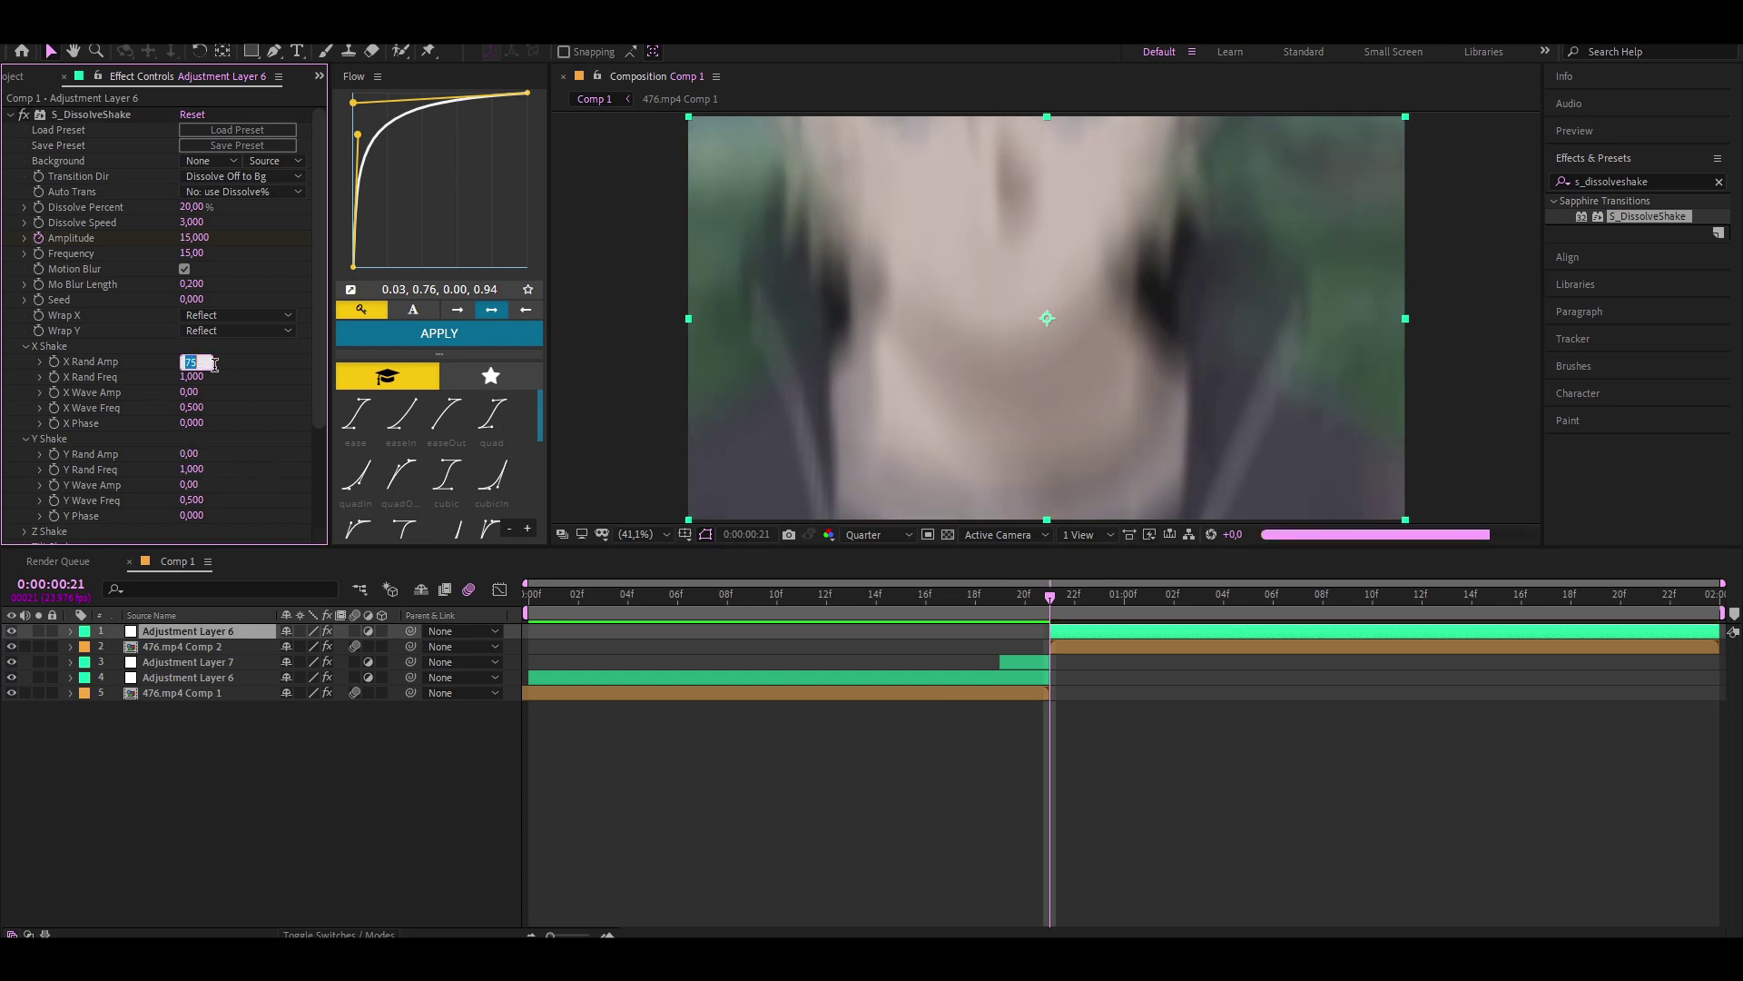
pyautogui.click(195, 361)
pyautogui.write('200,00')
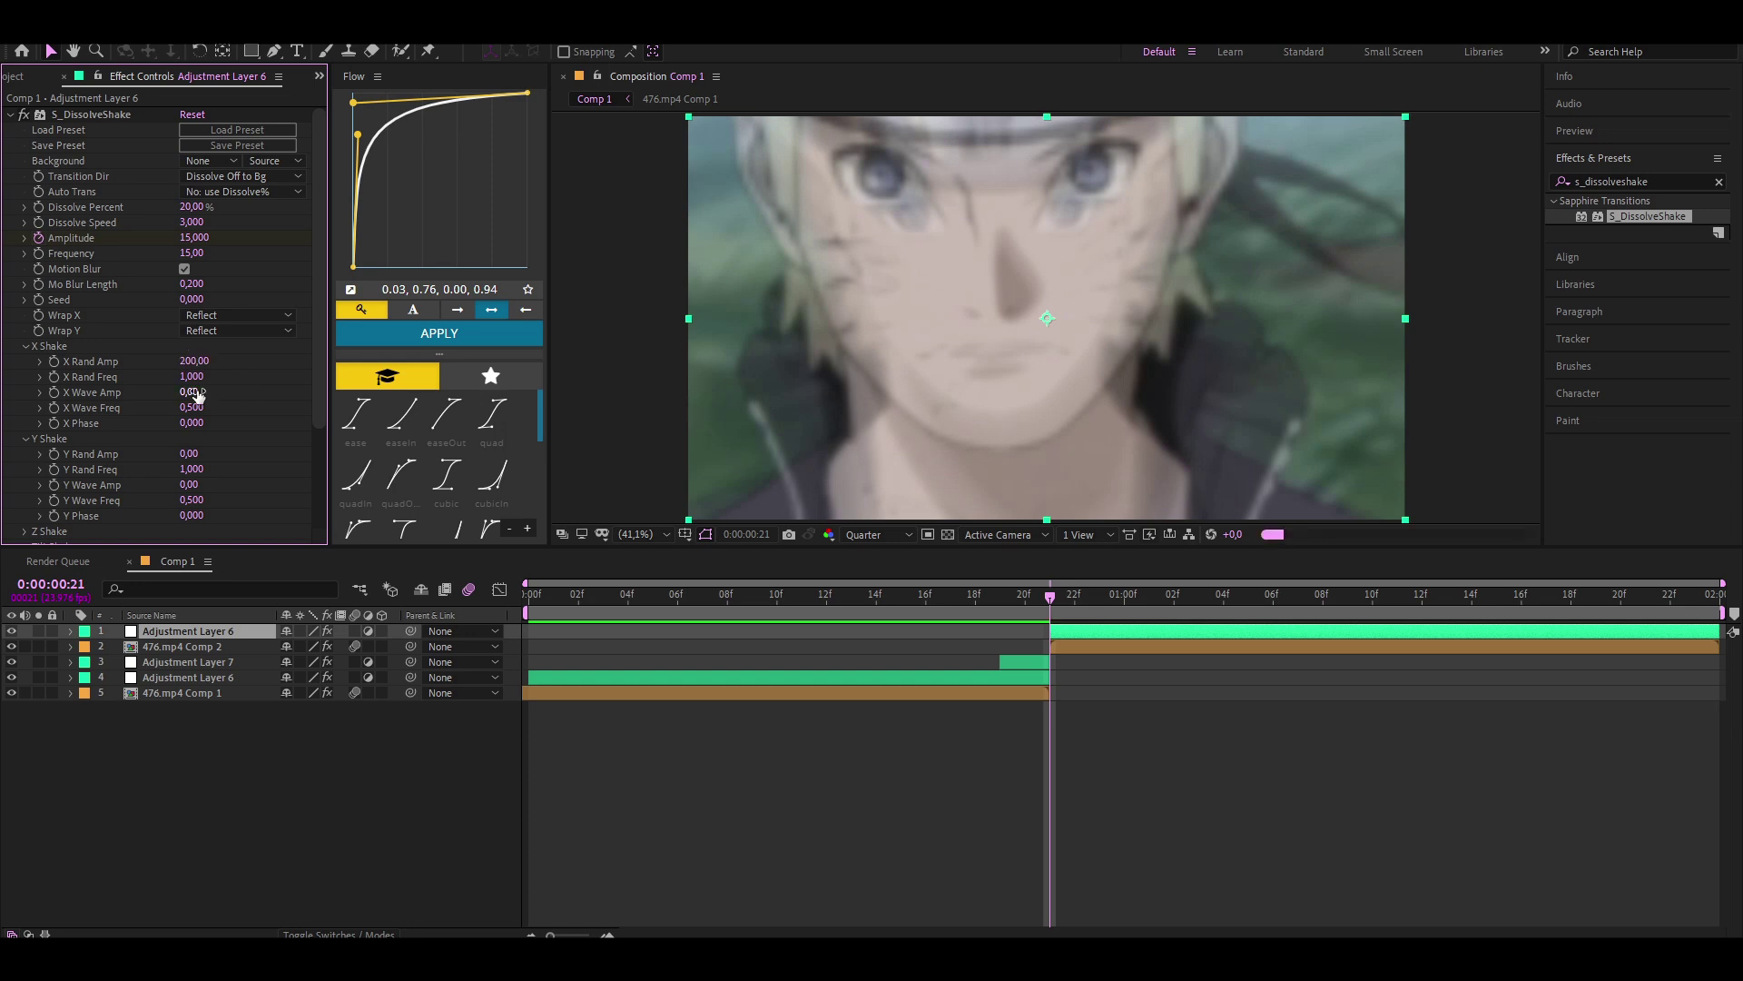
pyautogui.click(192, 393)
pyautogui.write('50')
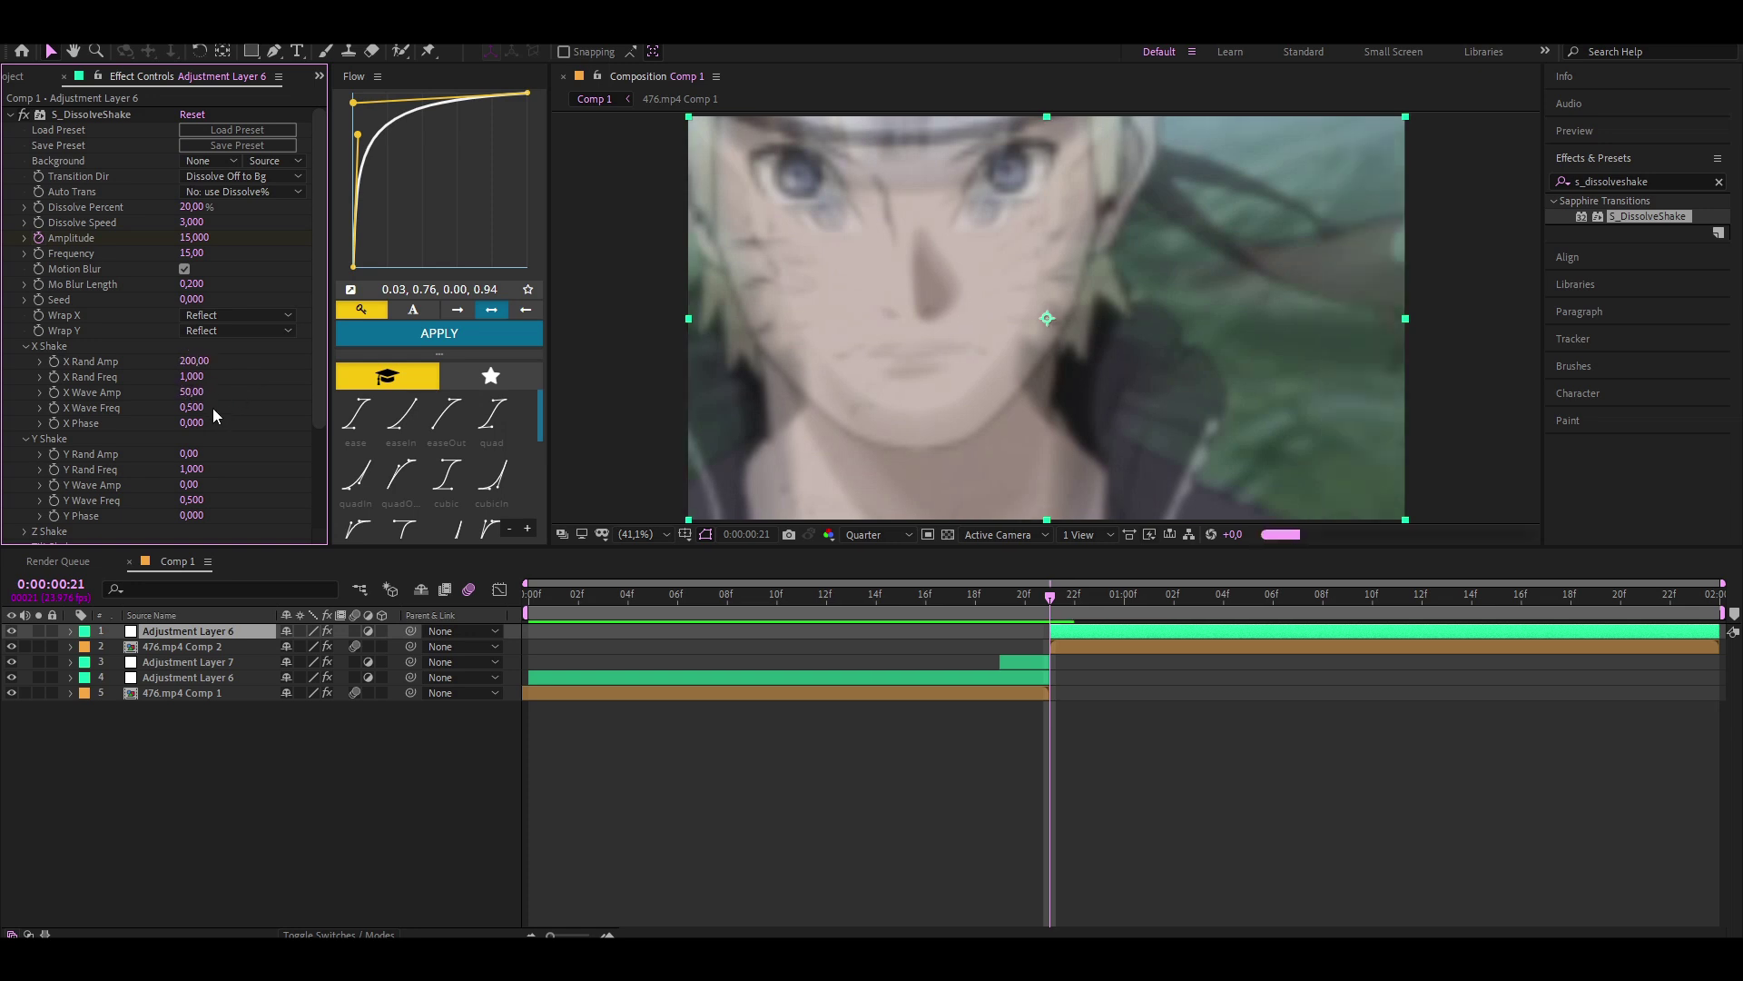
pyautogui.scroll(-3, 216, 427)
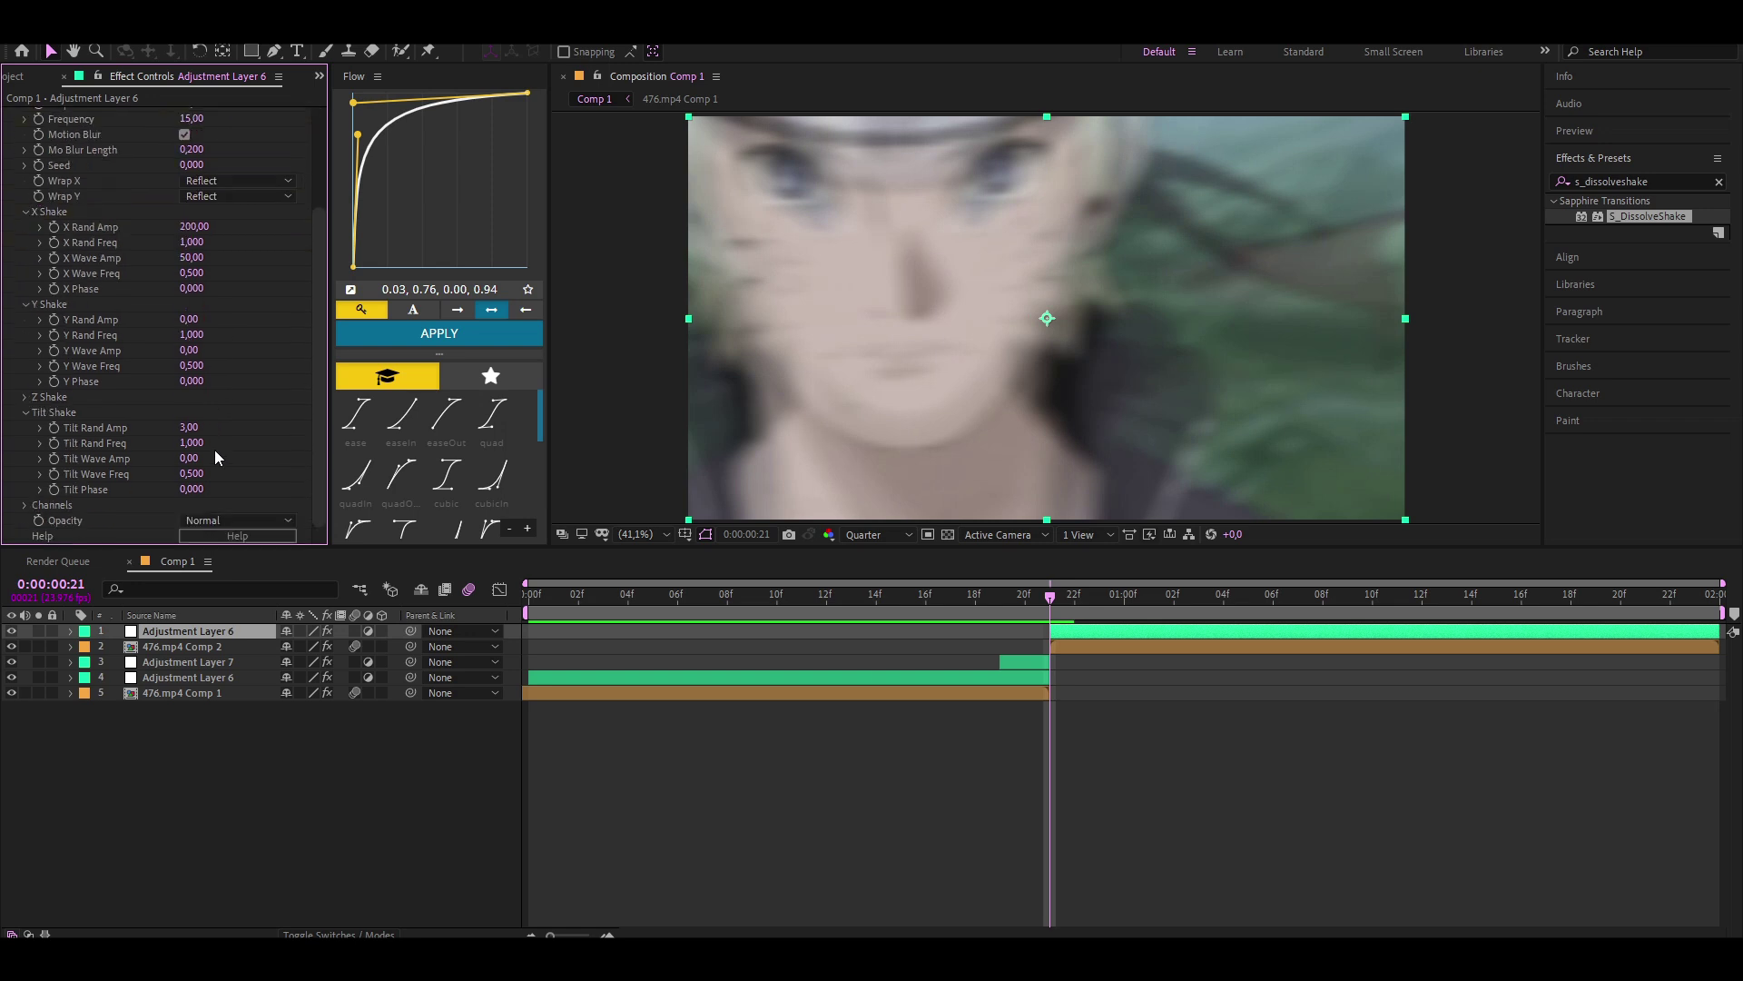
pyautogui.scroll(3, 236, 426)
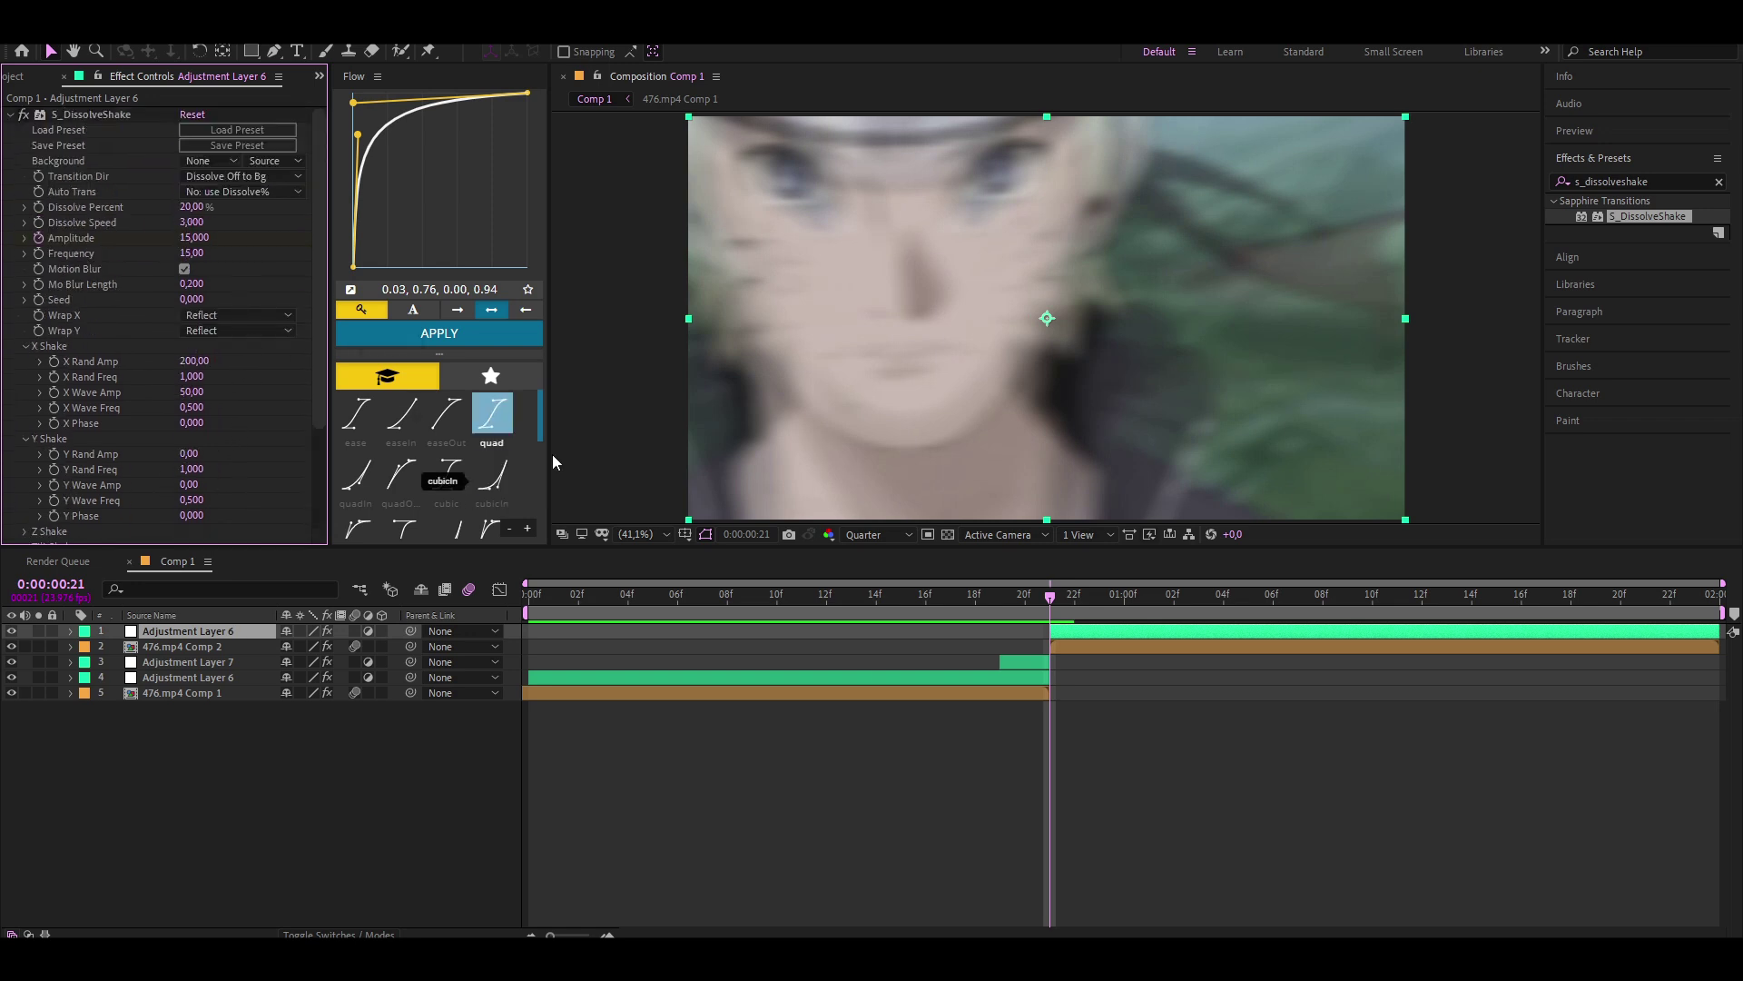
# Slide the upper layer's last Amplitude keyframe later so the shake eases out from 21f.
pyautogui.press('u')
pyautogui.click(1076, 598)
pyautogui.press('space')
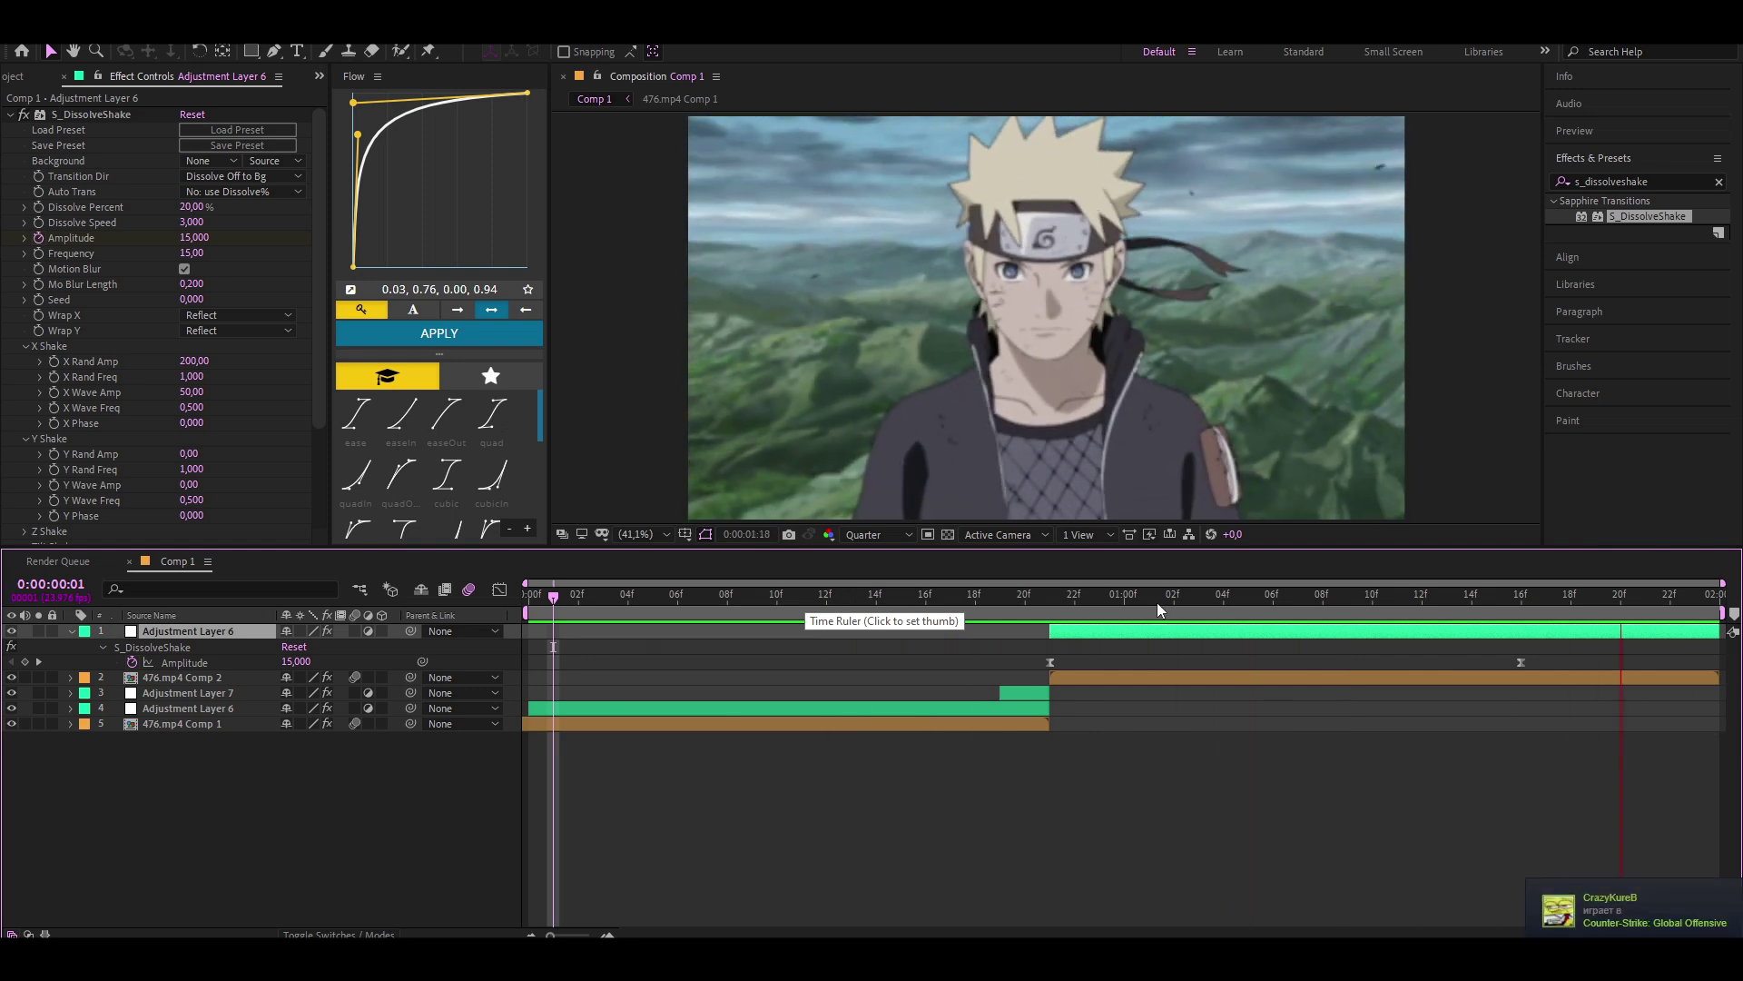
pyautogui.press('space')
pyautogui.moveTo(1521, 662); pyautogui.dragTo(1570, 661)
pyautogui.hotkey('shift', 'F3')
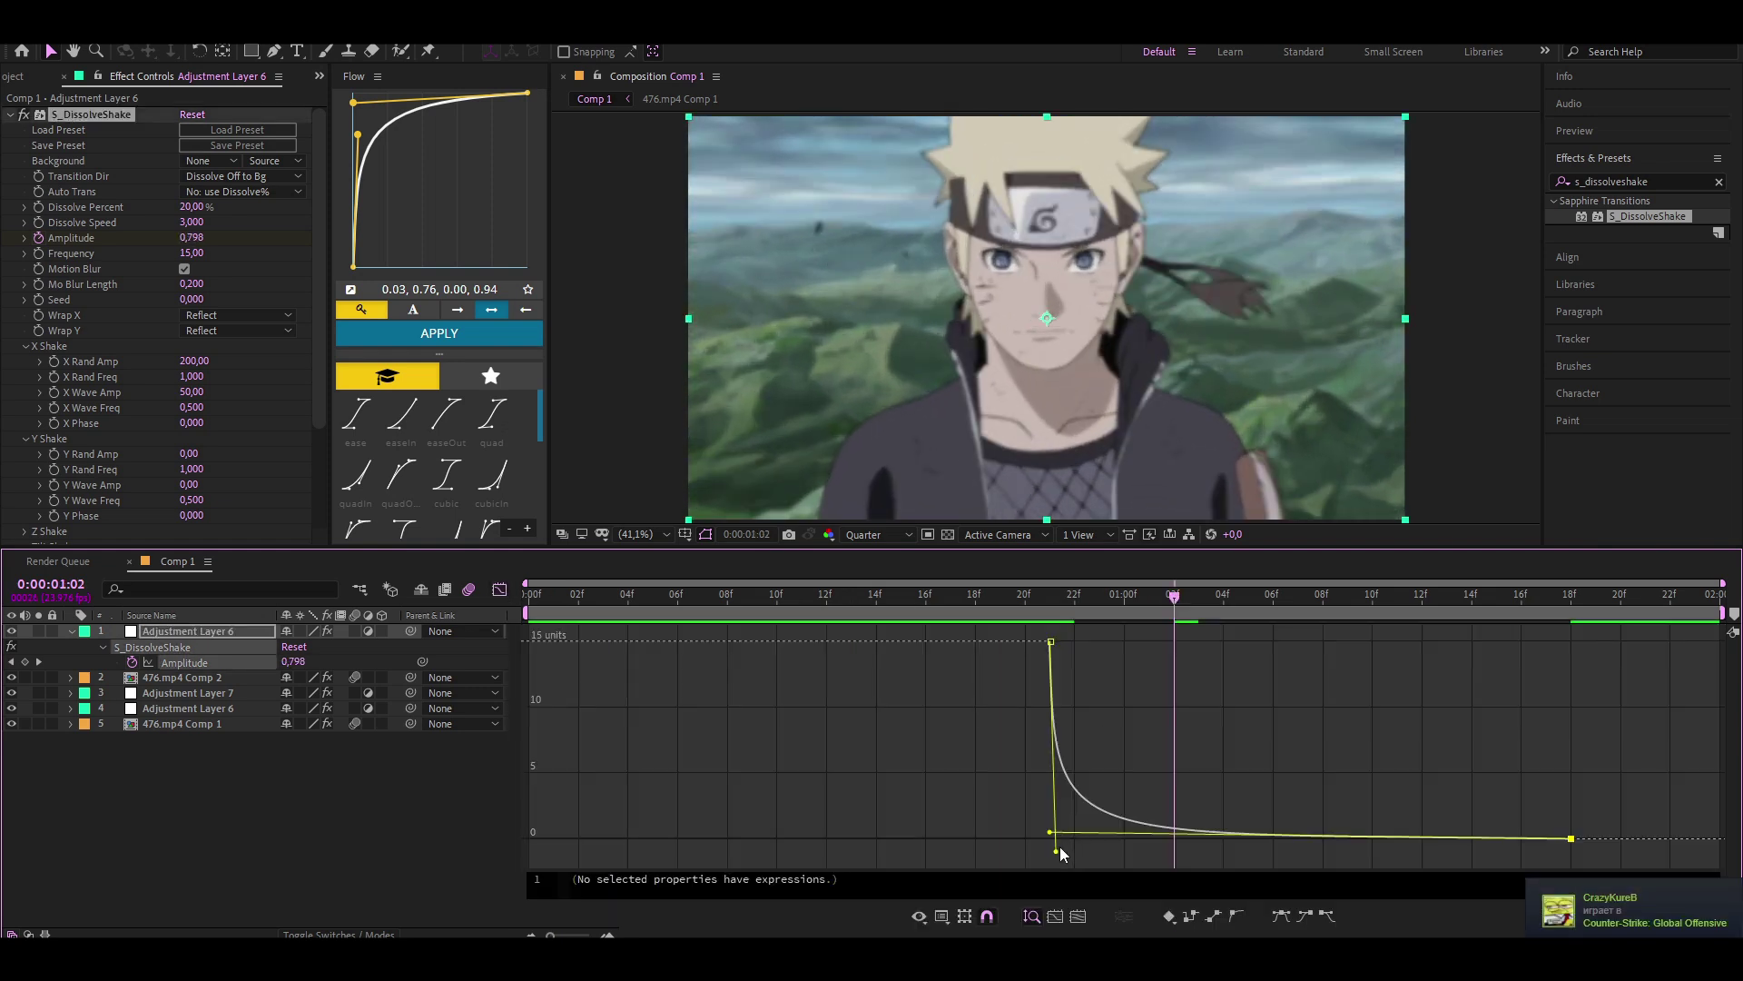
pyautogui.press('Home')
# Apply S_WarpBubble to the 476.mp4 Comp 1 layer and raise its Amplitude.
pyautogui.hotkey('shift', 'F3')
pyautogui.click(181, 693)
pyautogui.click(1719, 182)
pyautogui.write('s')
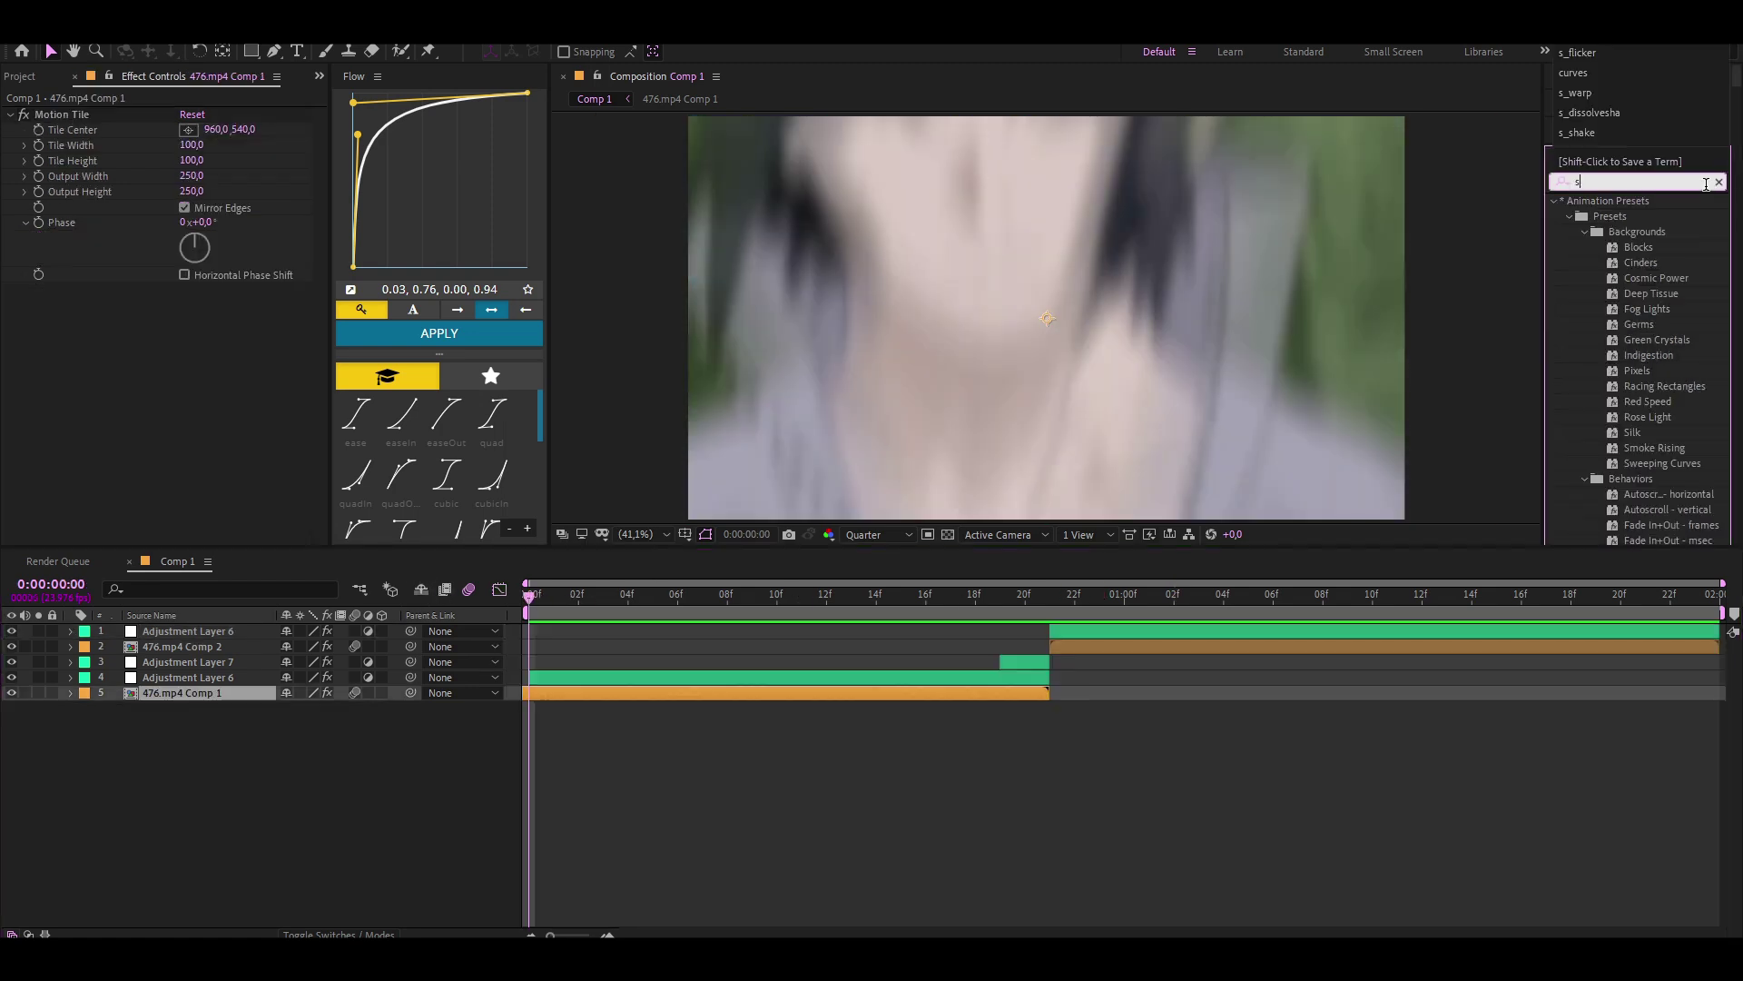
pyautogui.write('_warpbu')
pyautogui.moveTo(1643, 216); pyautogui.dragTo(739, 690)
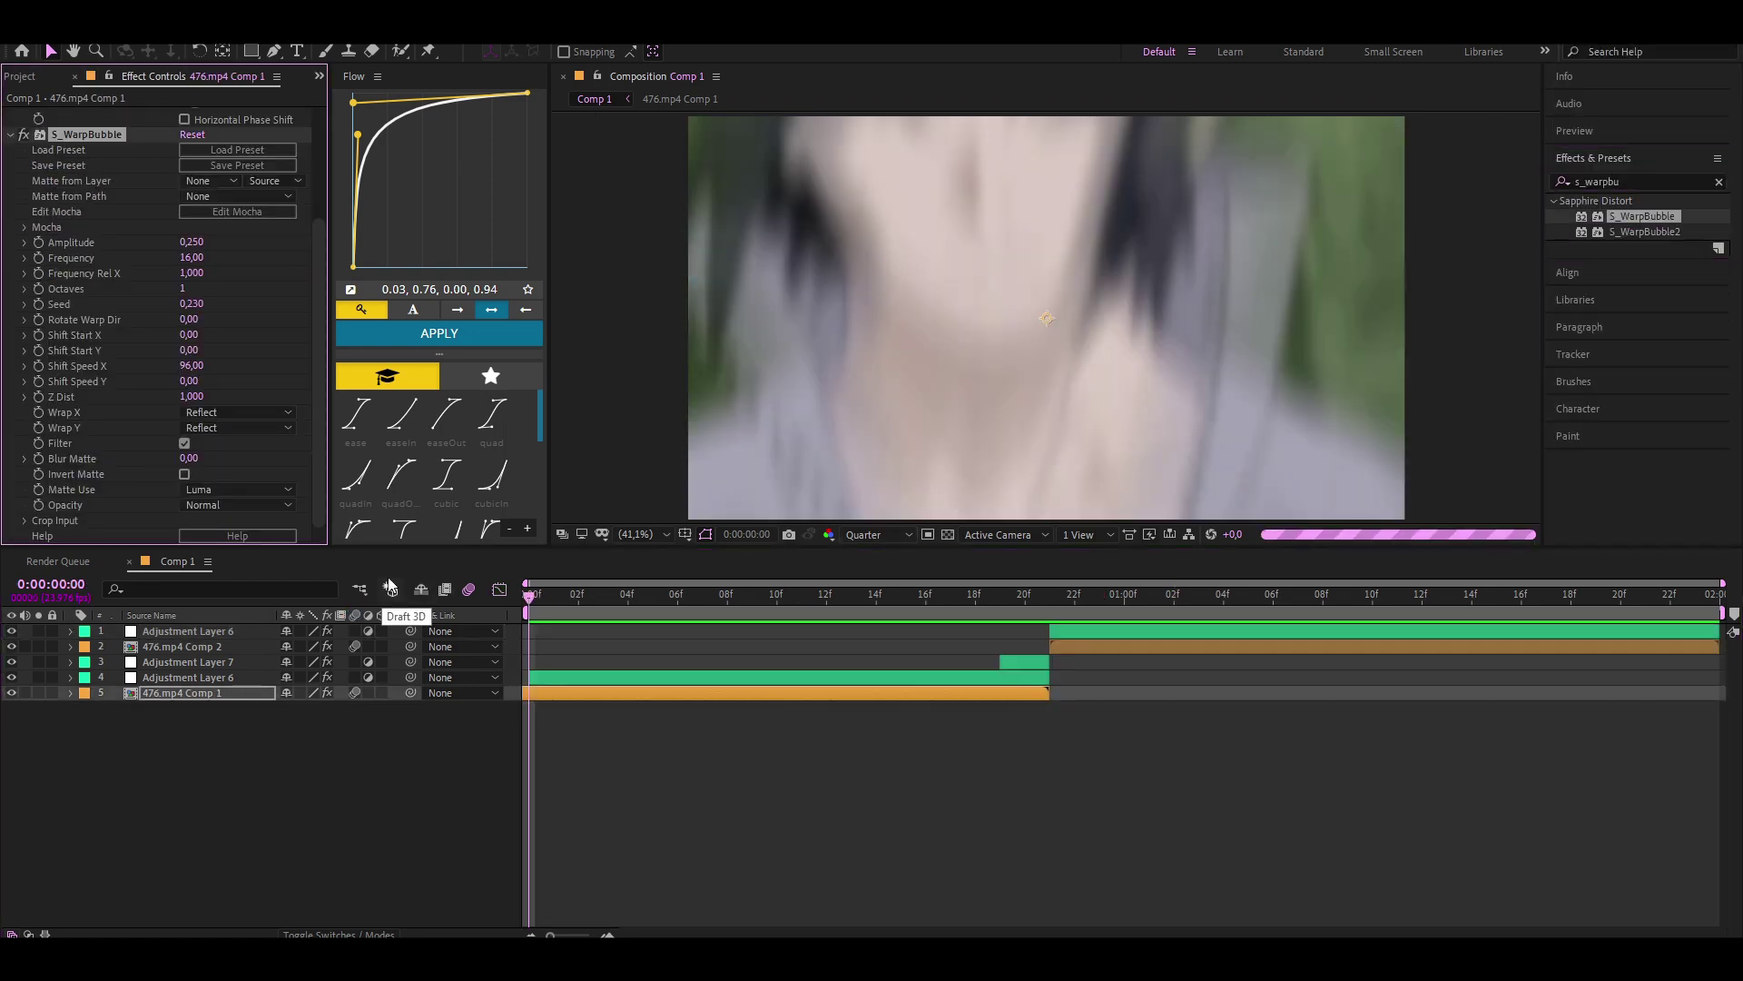
pyautogui.moveTo(187, 243); pyautogui.dragTo(244, 249)
# Set the WarpBubble Shift Speed X and Shift Speed Y both to 5000.
pyautogui.click(193, 365)
pyautogui.write('5000')
pyautogui.press('Return')
pyautogui.click(195, 381)
pyautogui.write('5000')
pyautogui.press('Return')
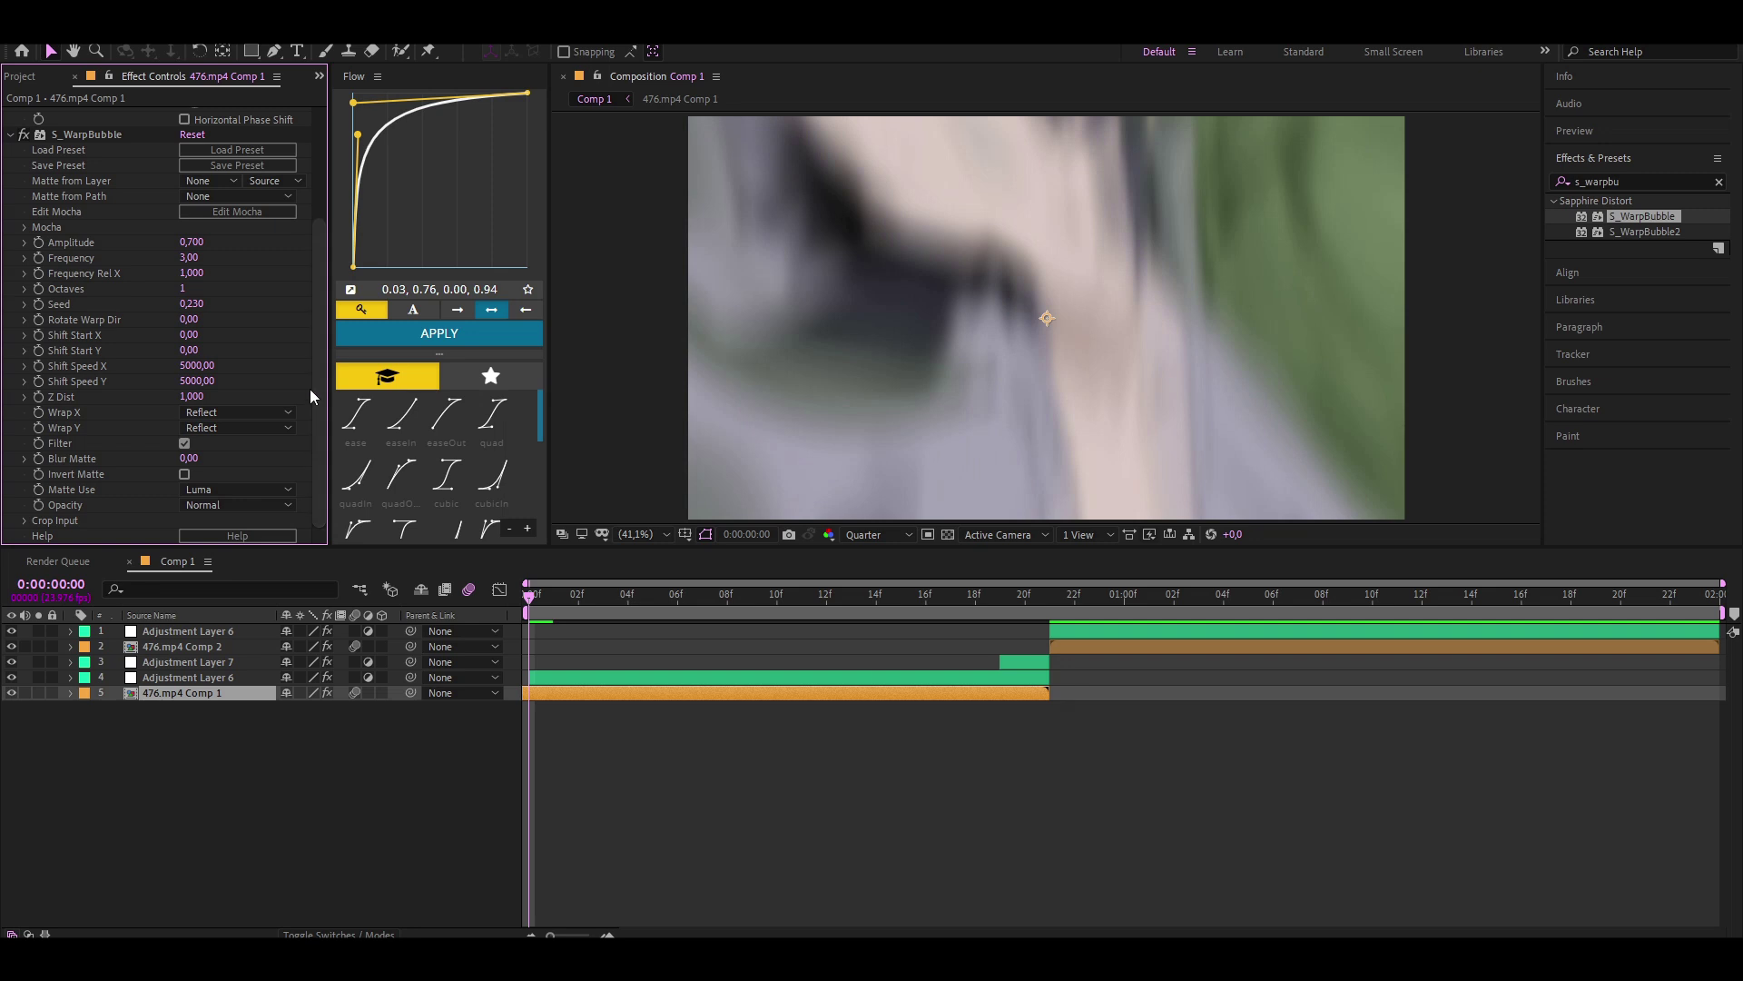
# Easy Ease the Amplitude keyframes to frame 21 and steepen the curve's initial drop.
pyautogui.click(1049, 600)
pyautogui.press('u')
pyautogui.moveTo(1100, 722); pyautogui.dragTo(522, 723)
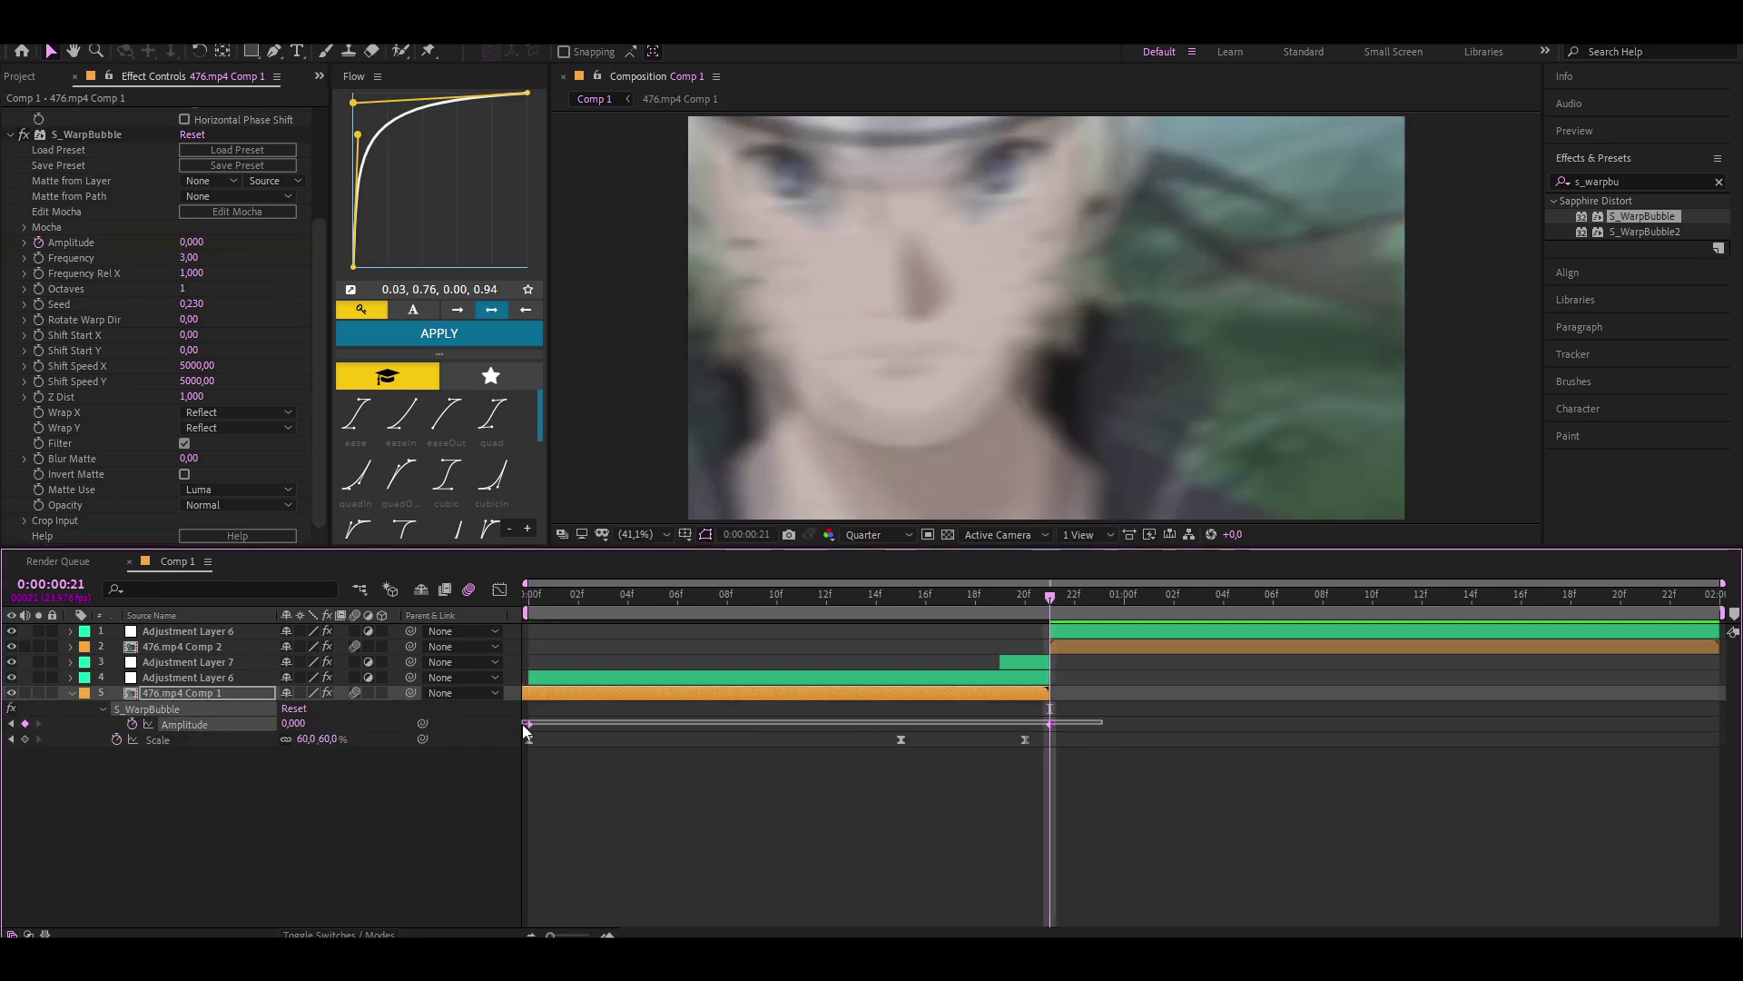
pyautogui.press('F9')
pyautogui.hotkey('shift', 'F3')
pyautogui.moveTo(690, 641); pyautogui.dragTo(477, 826)
# Return to the first frame and layer bar view, then preview the warp transition.
pyautogui.press('Home')
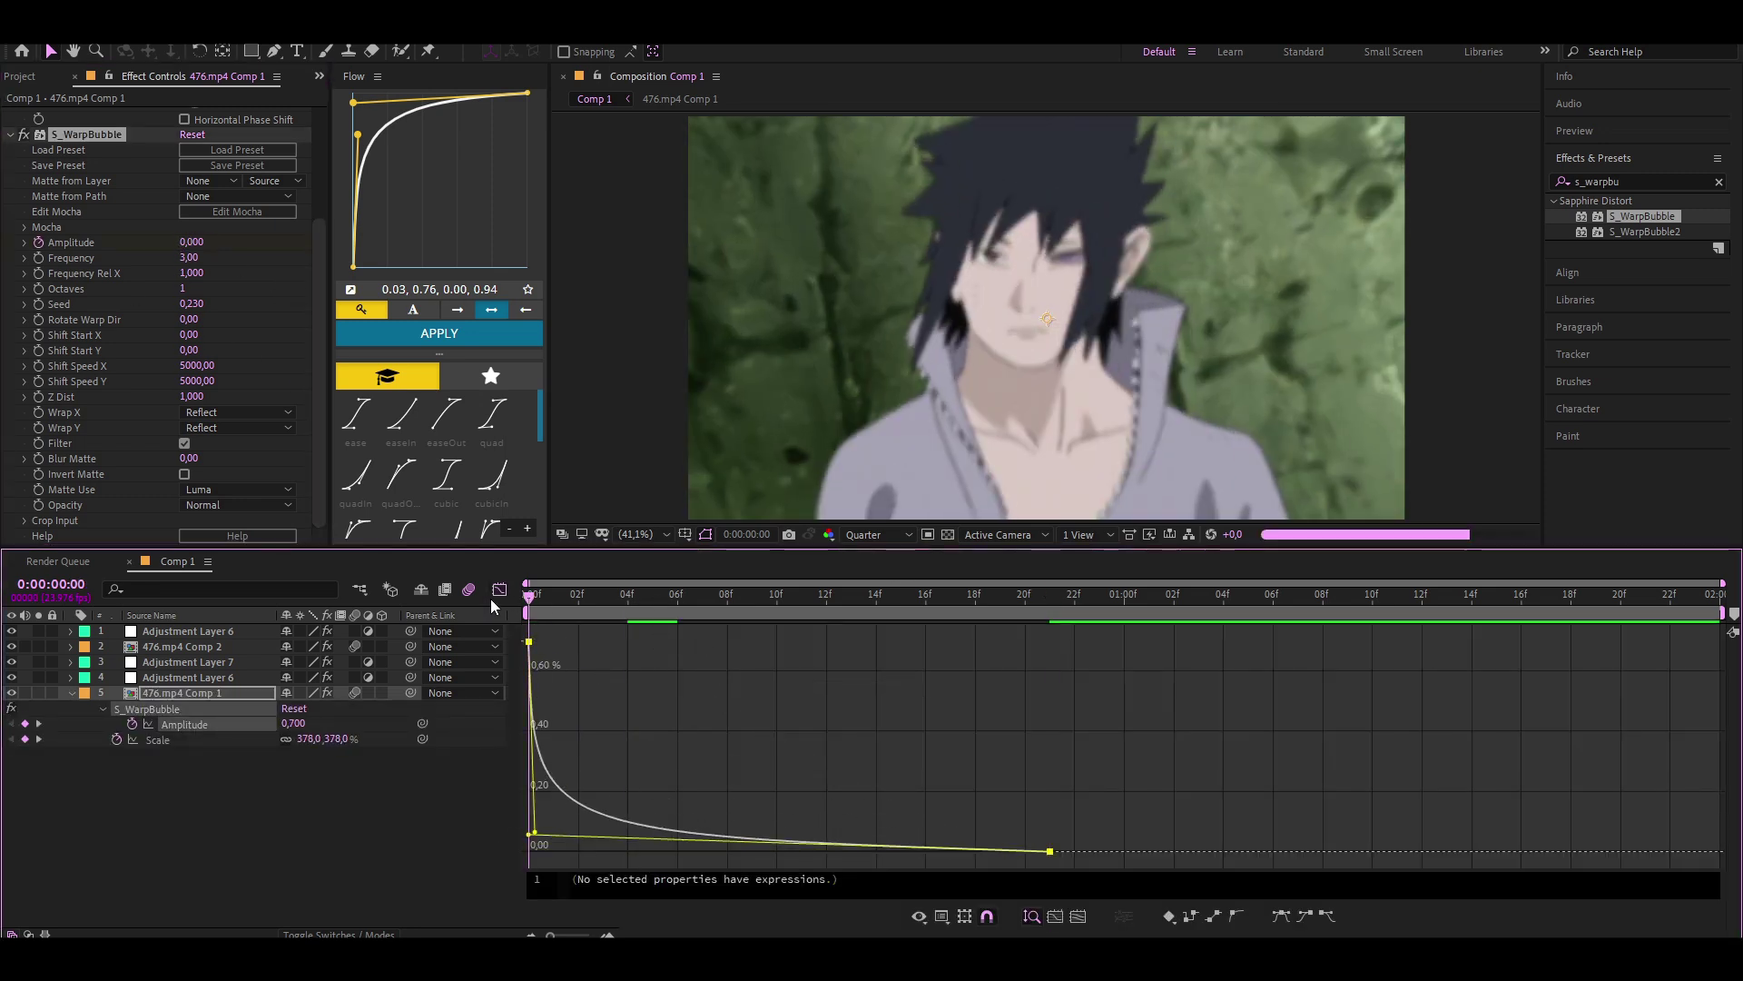
pyautogui.click(500, 589)
pyautogui.click(656, 727)
pyautogui.press('u')
pyautogui.press('space')
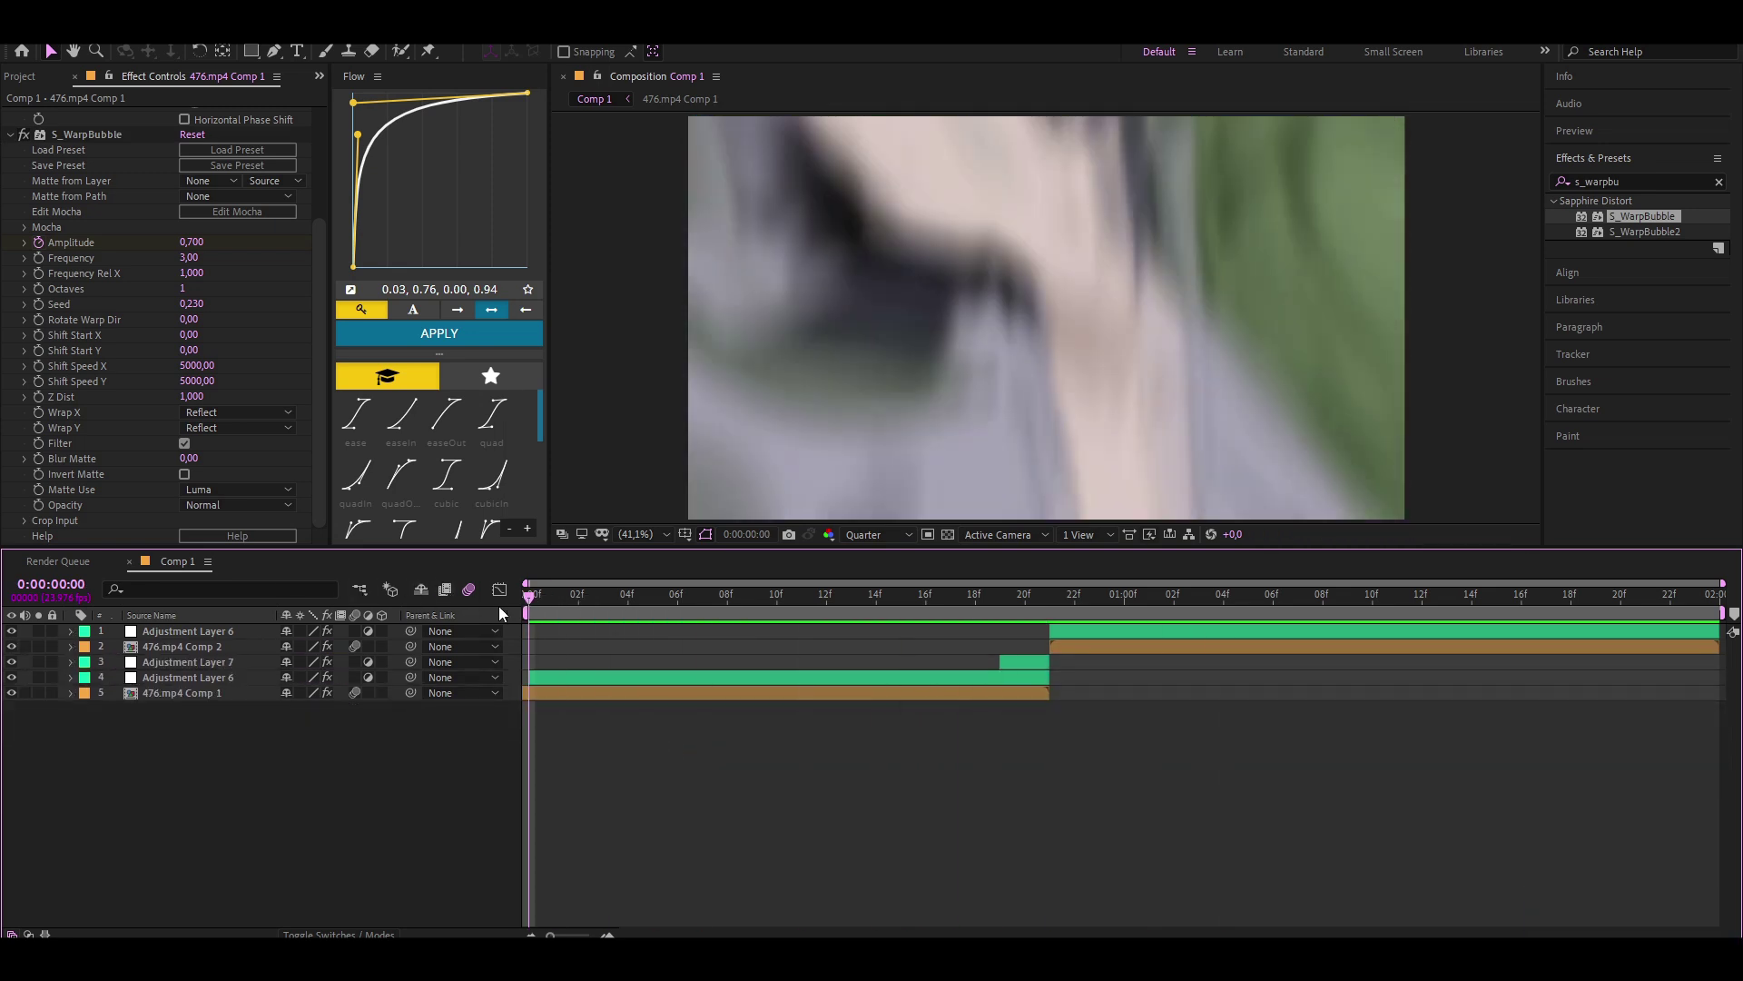
pyautogui.press('space')
# Recheck the WarpBubble Amplitude value and its curve in the Graph Editor.
pyautogui.click(182, 693)
pyautogui.scroll(-3, 290, 471)
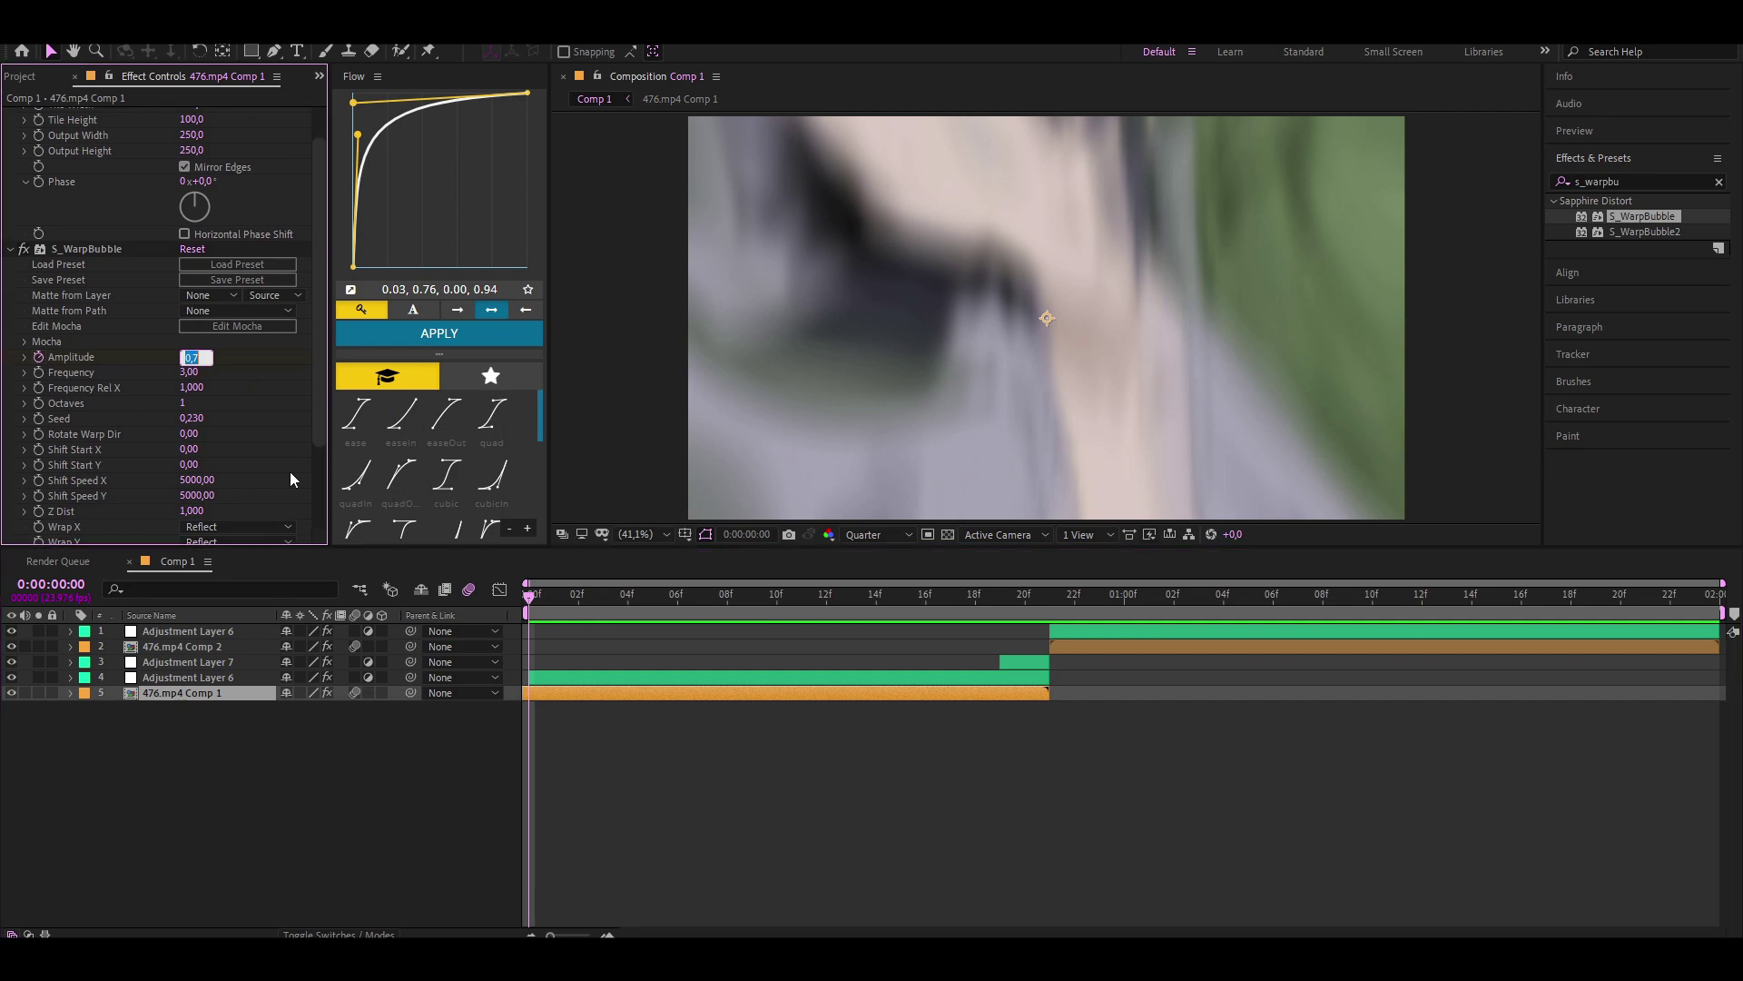
pyautogui.press('Escape')
pyautogui.press('u')
pyautogui.hotkey('shift', 'F3')
pyautogui.click(597, 651)
pyautogui.hotkey('shift', 'F3')
pyautogui.press('u')
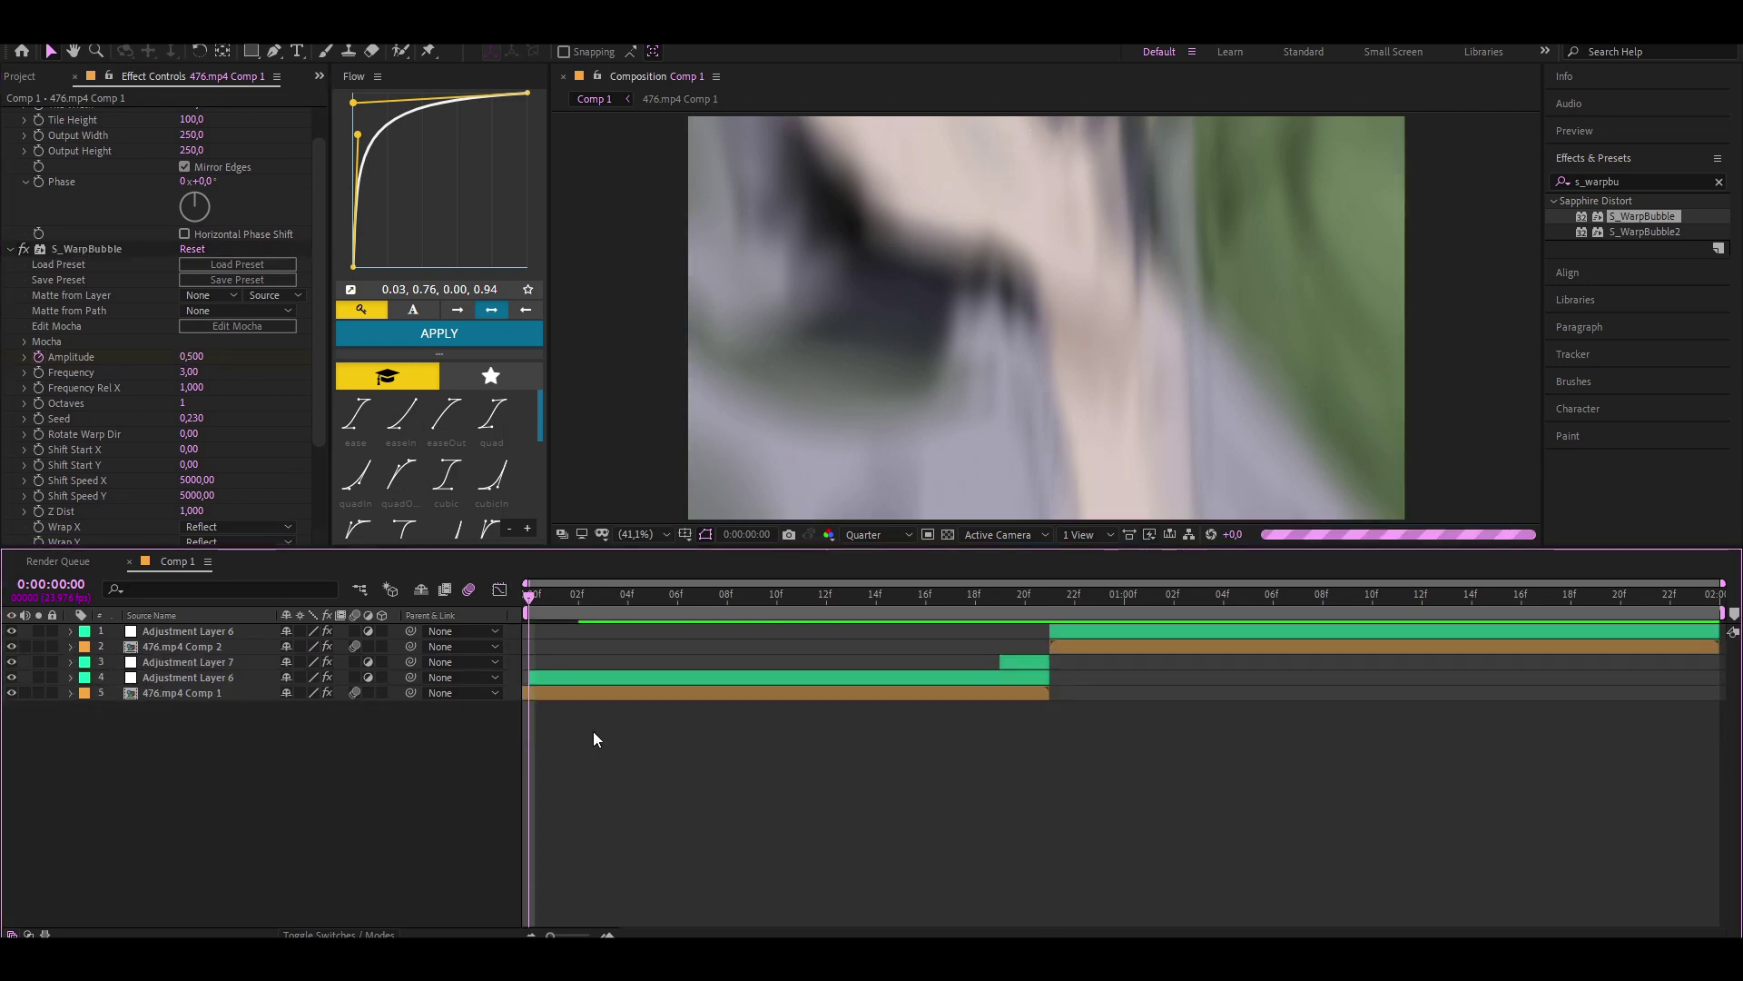
# Select the S_WarpBubble effect on Comp 1 to copy it onto the 476.mp4 Comp 2 layer.
pyautogui.click(535, 693)
pyautogui.press('o')
pyautogui.click(100, 291)
pyautogui.click(1091, 651)
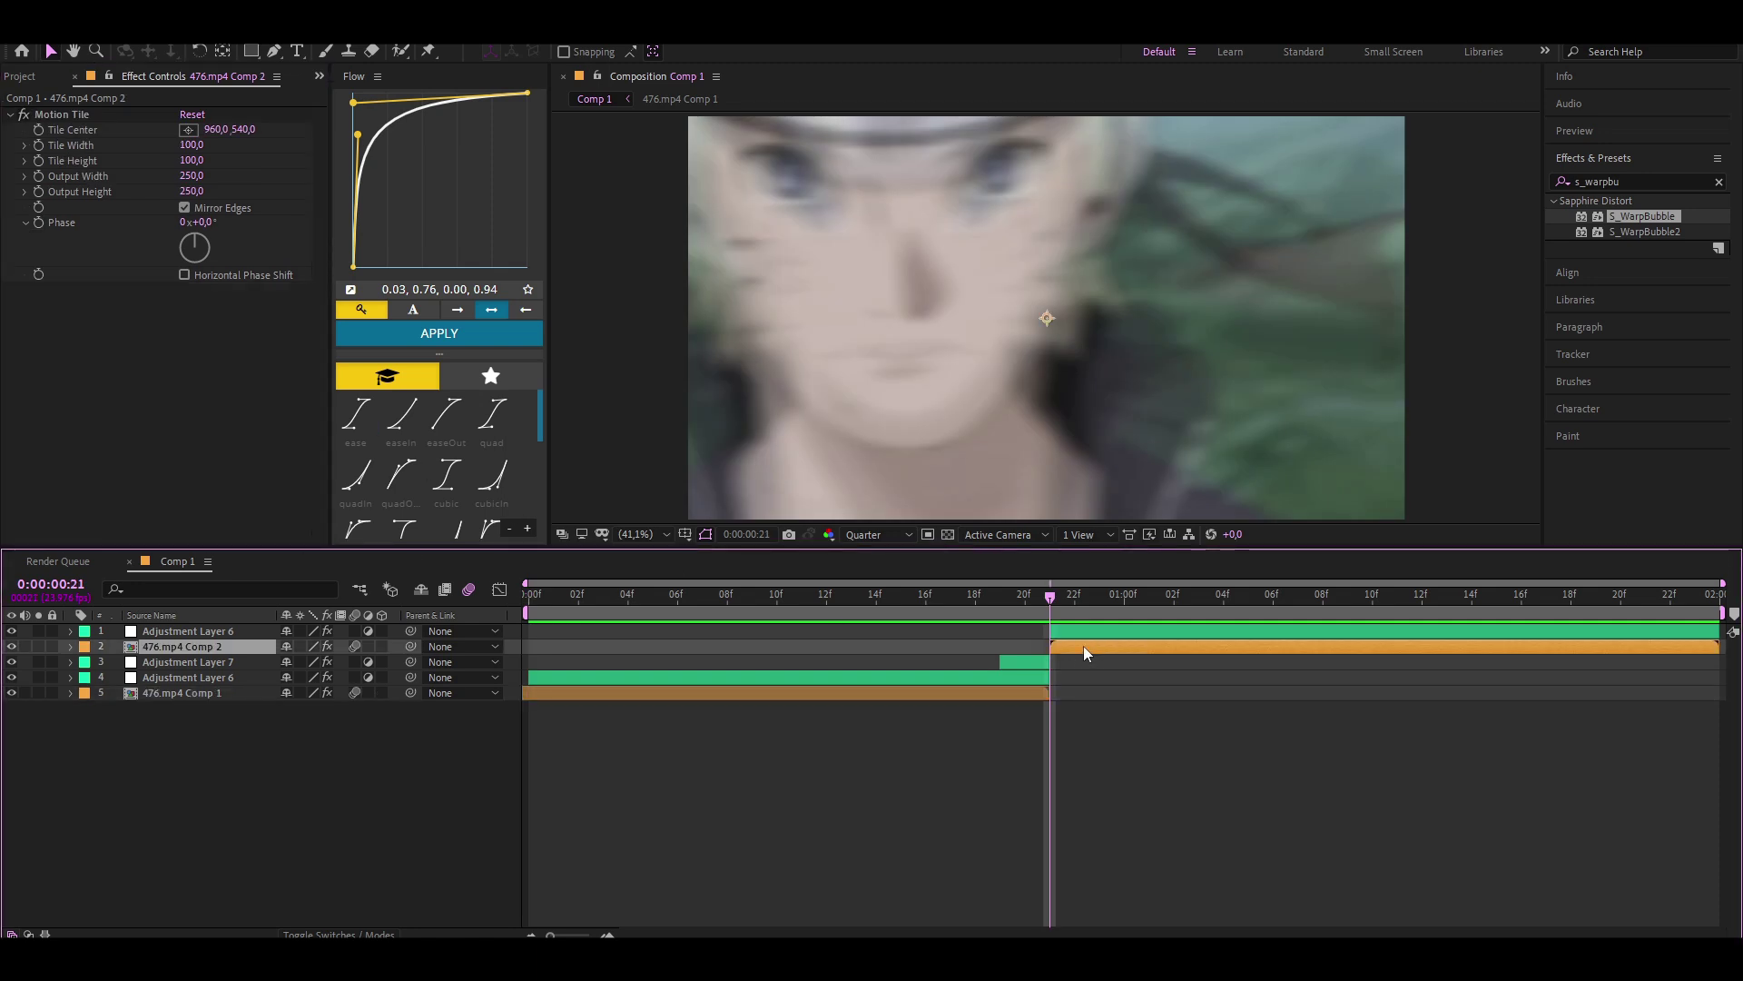
# Paste S_WarpBubble onto 476.mp4 Comp 2 and add a new adjustment layer.
pyautogui.hotkey('ctrl', 'v')
pyautogui.rightClick(526, 638)
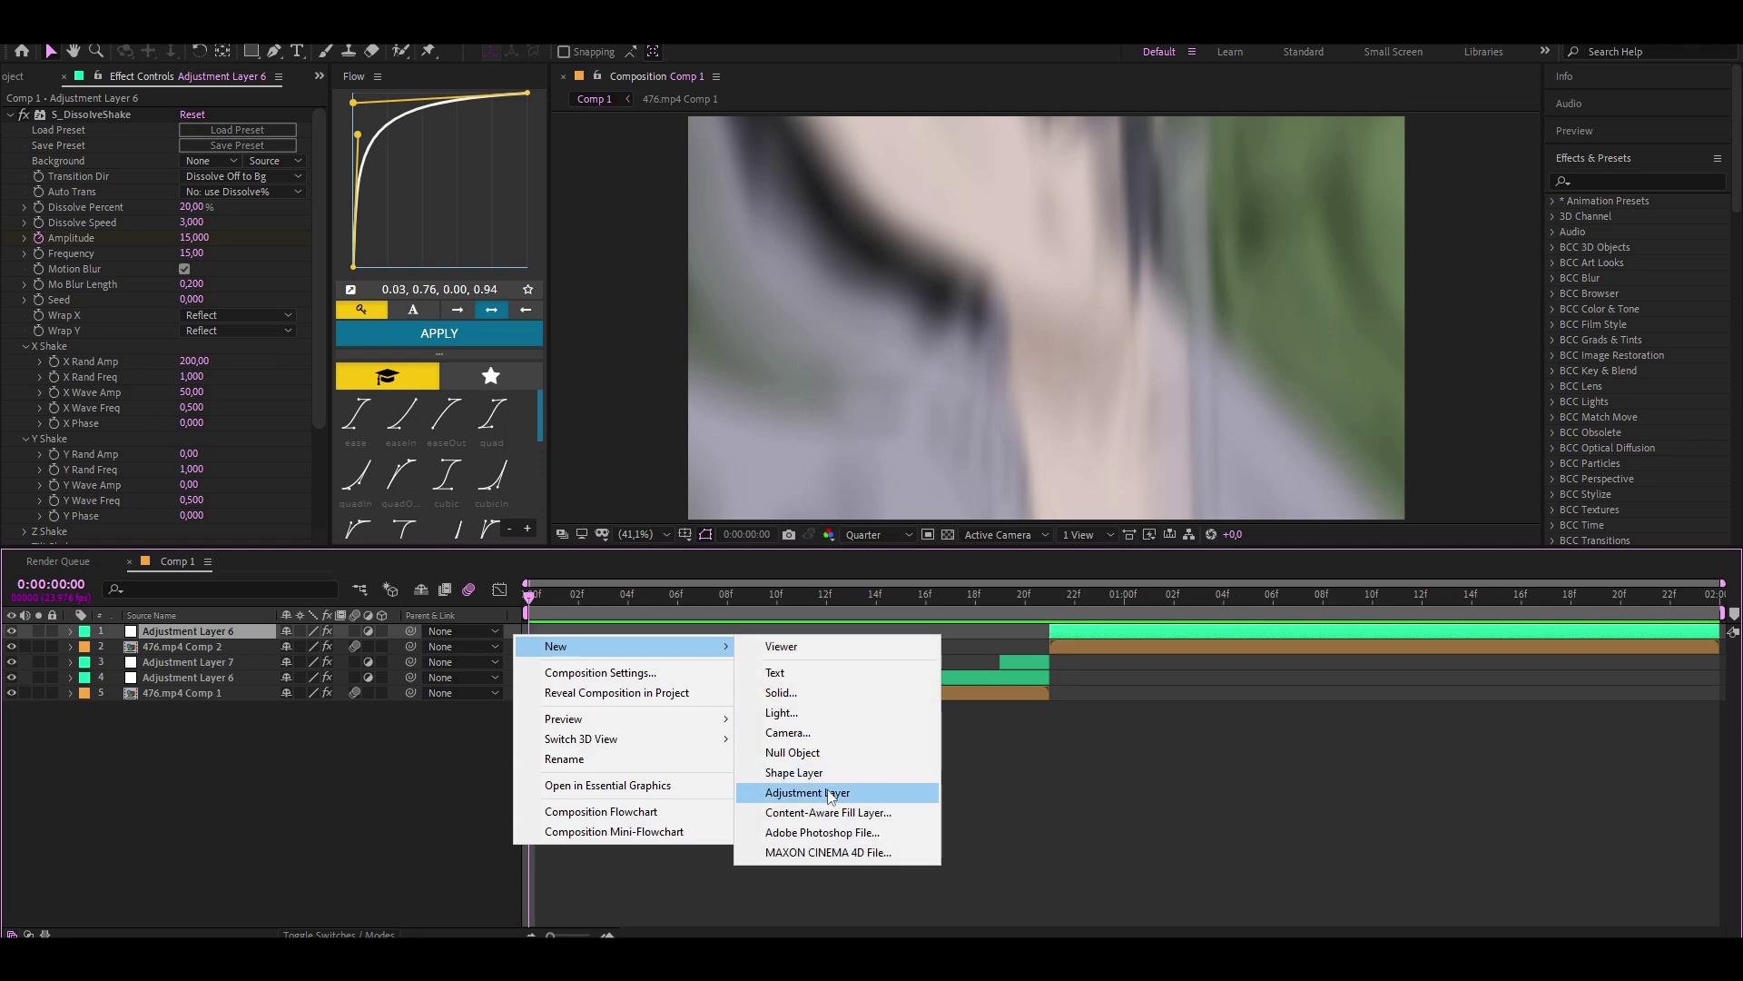
pyautogui.click(781, 763)
pyautogui.click(926, 595)
# Apply Curves to Adjustment Layer 8 and shape it into a gentle S contrast curve.
pyautogui.click(1598, 182)
pyautogui.write('curves')
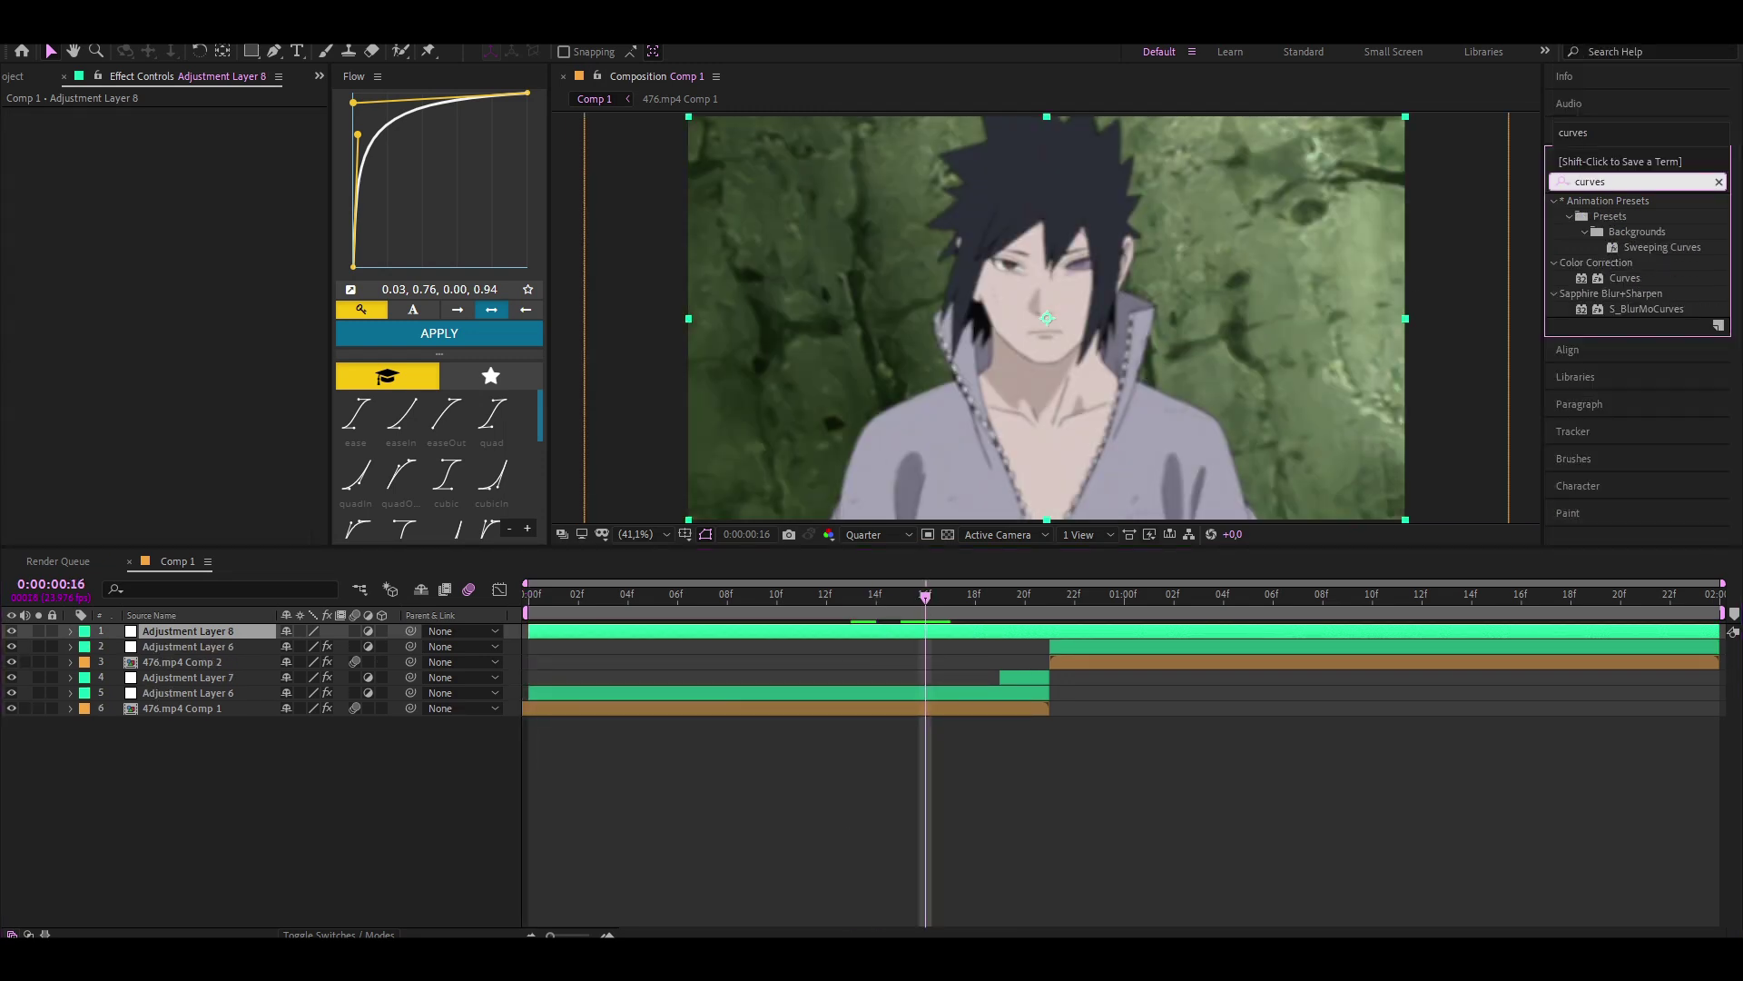
pyautogui.doubleClick(1624, 278)
pyautogui.moveTo(192, 265); pyautogui.dragTo(192, 248)
pyautogui.moveTo(120, 323); pyautogui.dragTo(121, 348)
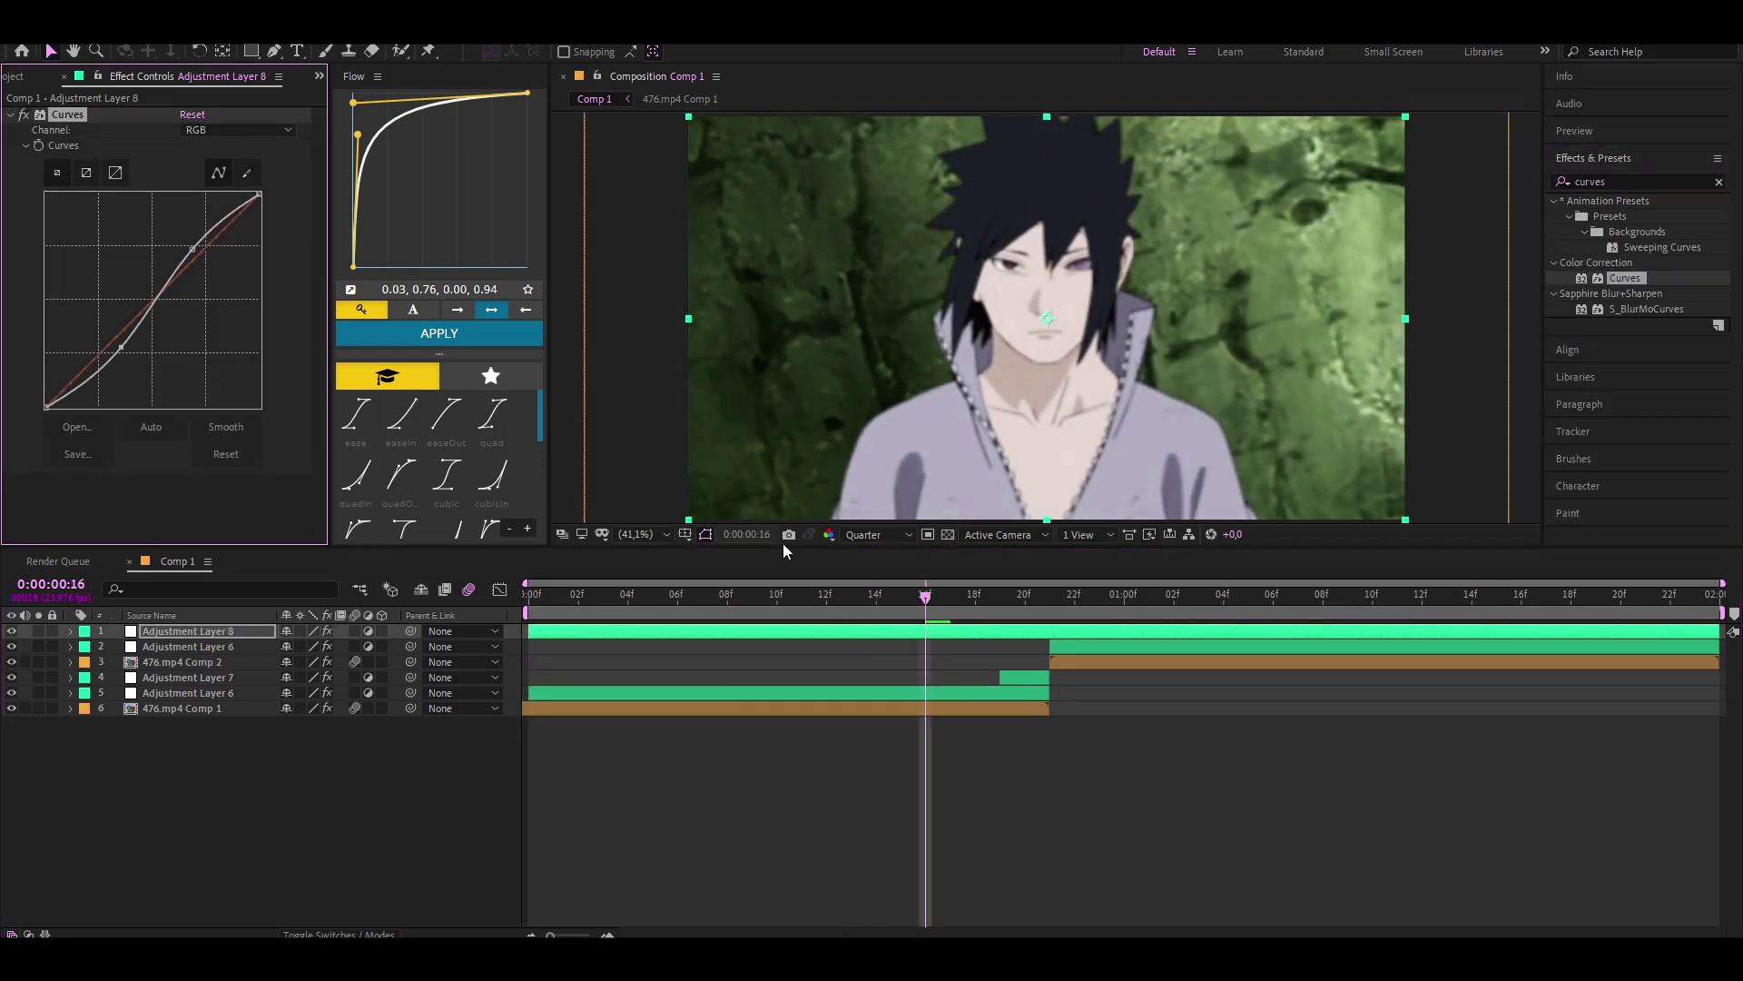
pyautogui.click(1598, 182)
# Apply S_Flicker and keyframe Amplitude 0.67 at frame 0 and 0.16 at frame 21.
pyautogui.write('s_flicker')
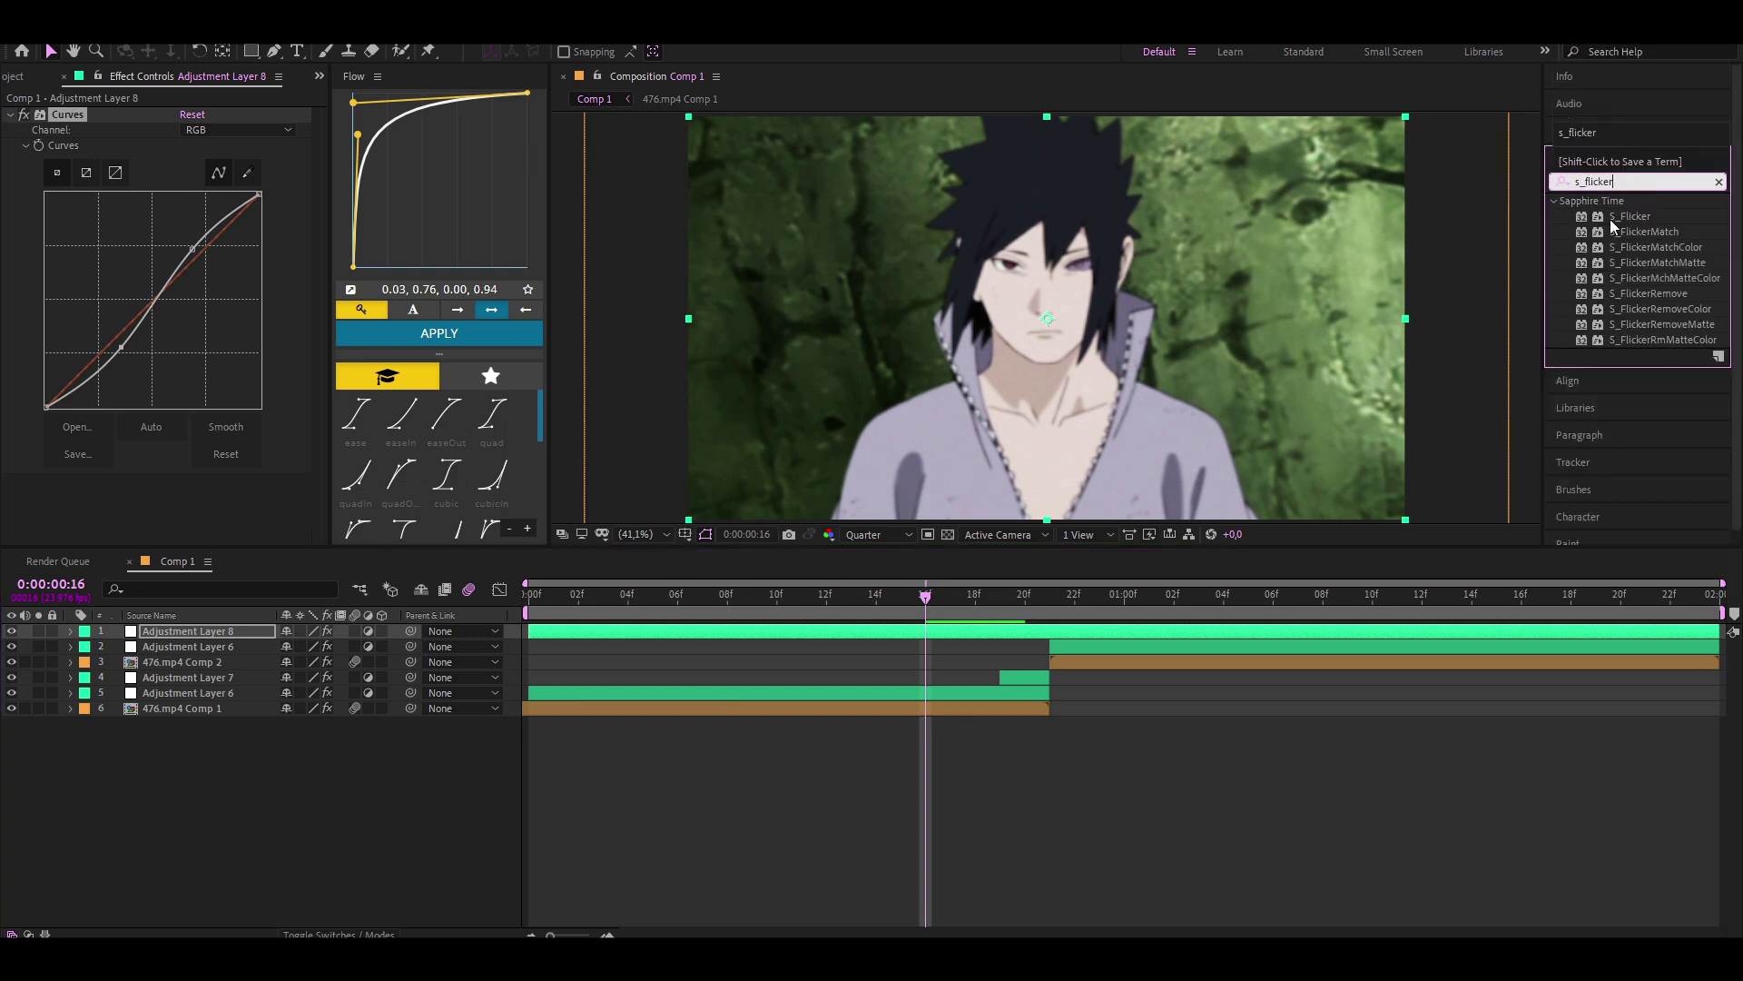
pyautogui.doubleClick(1634, 216)
pyautogui.moveTo(826, 614); pyautogui.dragTo(509, 613)
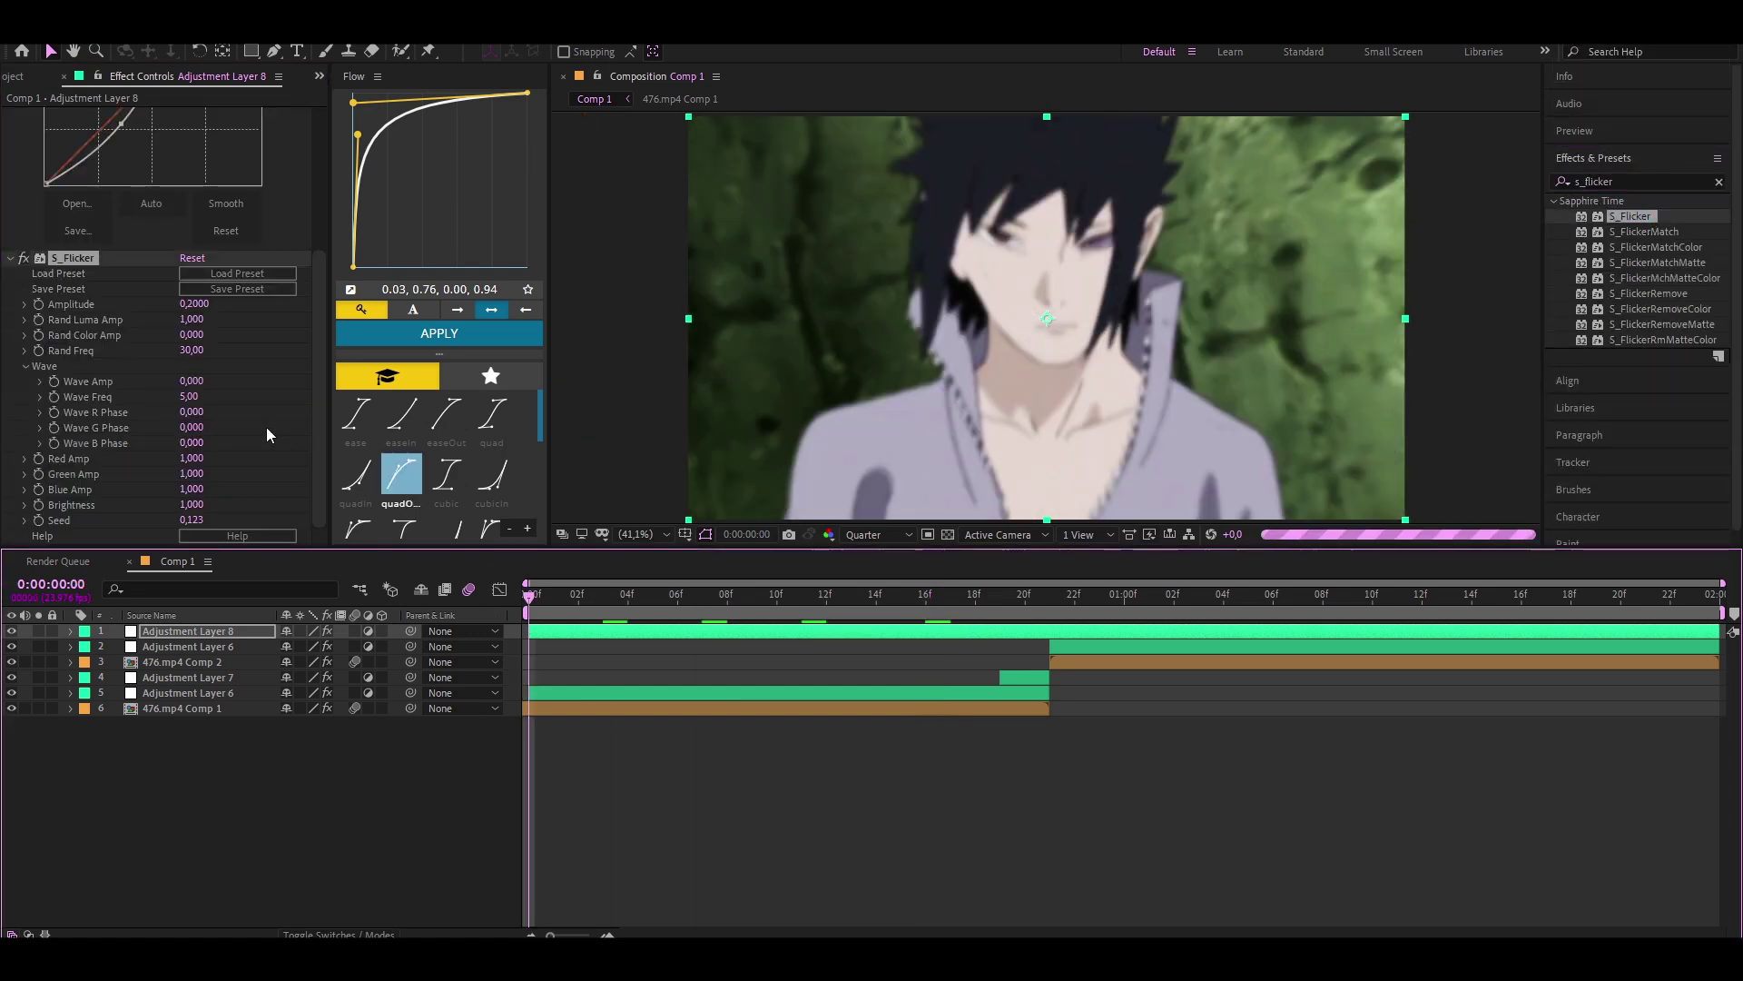
pyautogui.moveTo(194, 305); pyautogui.dragTo(217, 307)
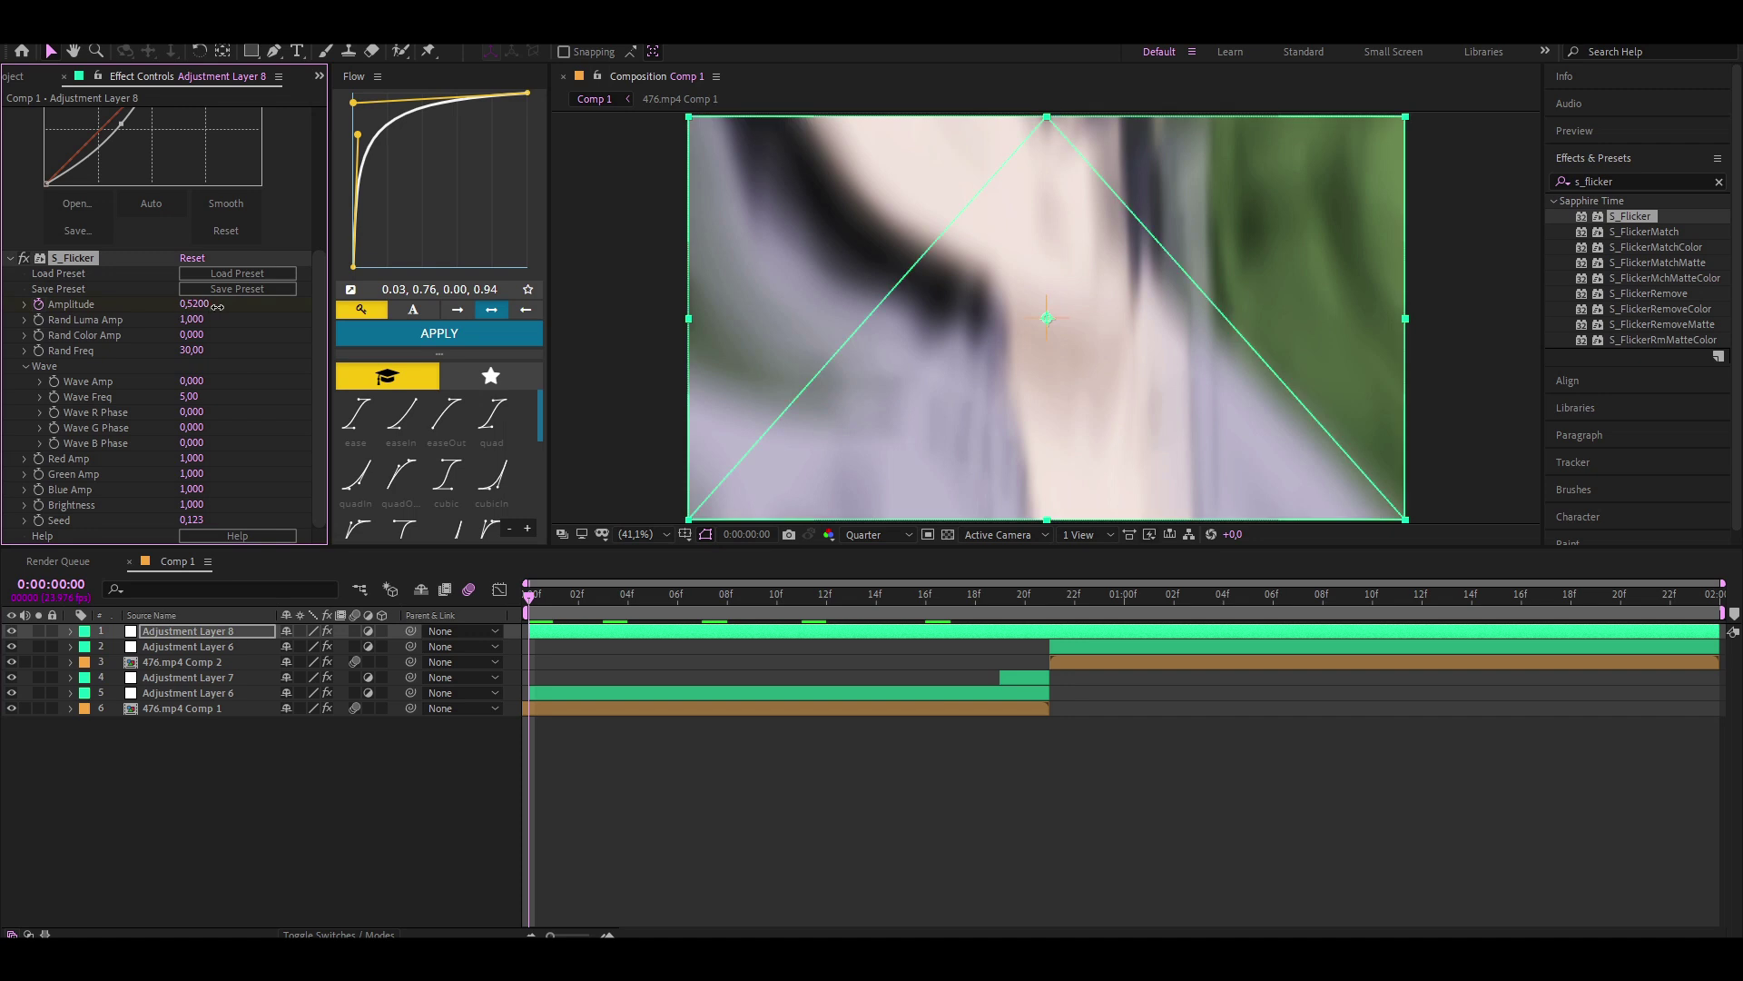
pyautogui.moveTo(597, 596); pyautogui.dragTo(1051, 595)
pyautogui.moveTo(194, 304); pyautogui.dragTo(149, 305)
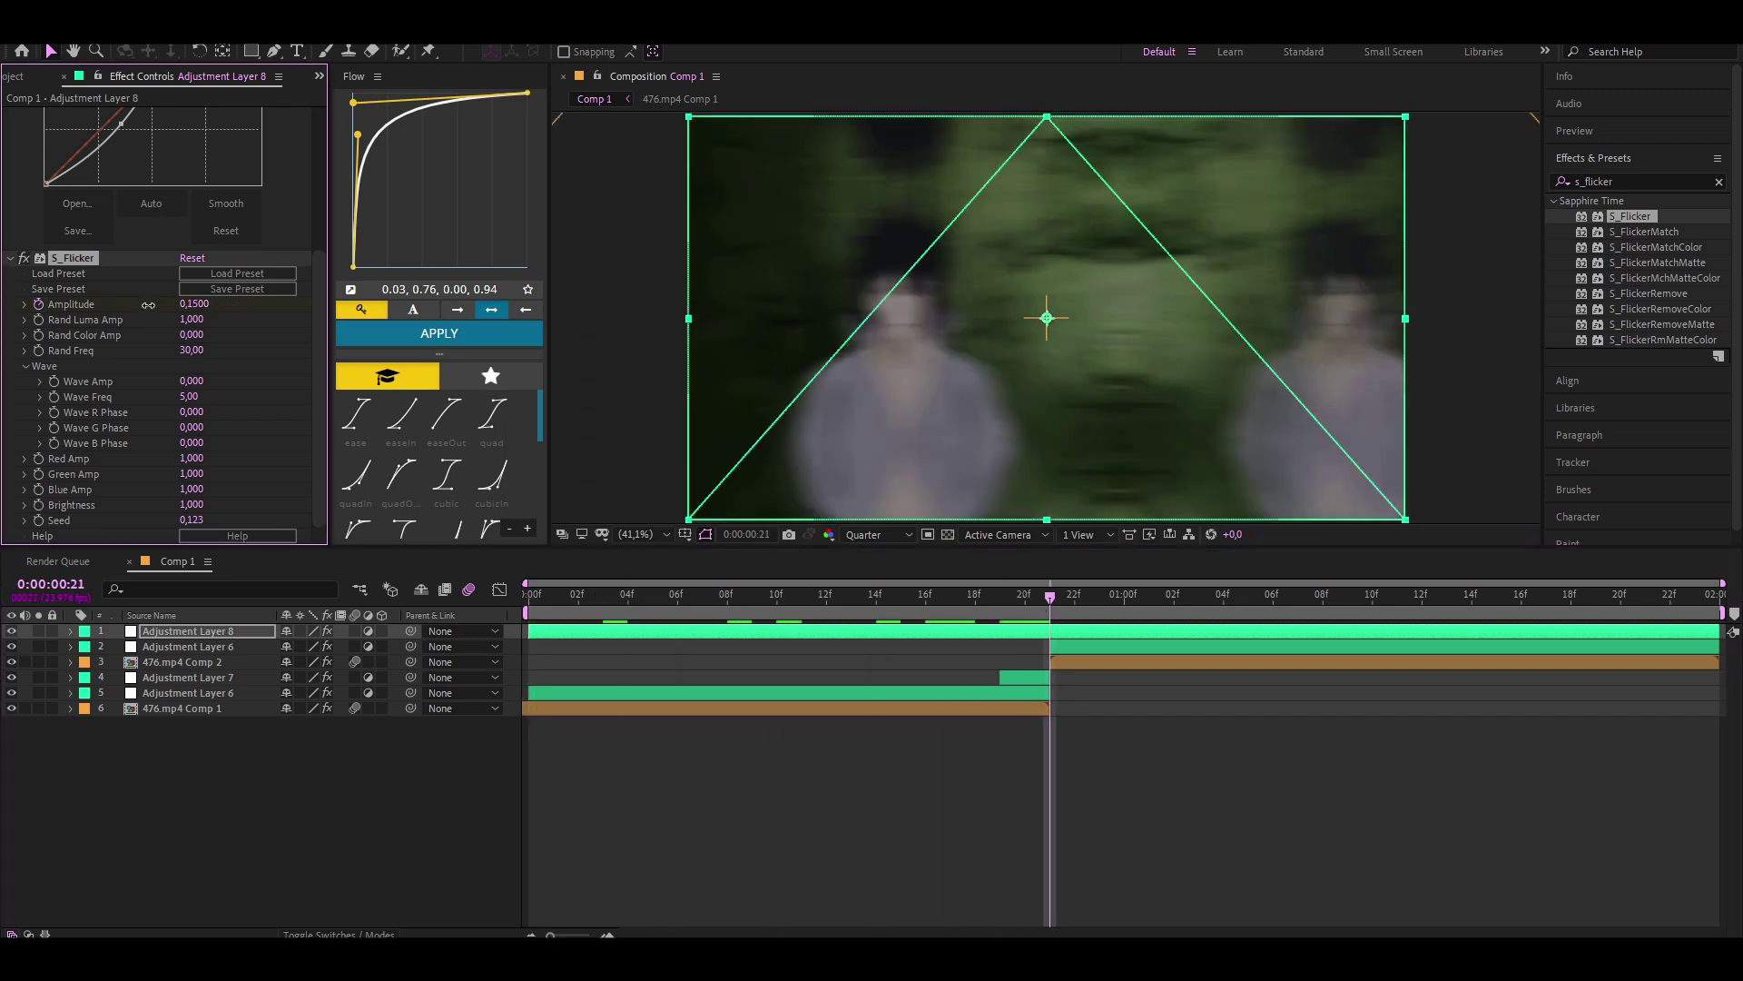
# Shape the flicker Amplitude curve with a steep start and eased final keyframe, then preview.
pyautogui.press('u')
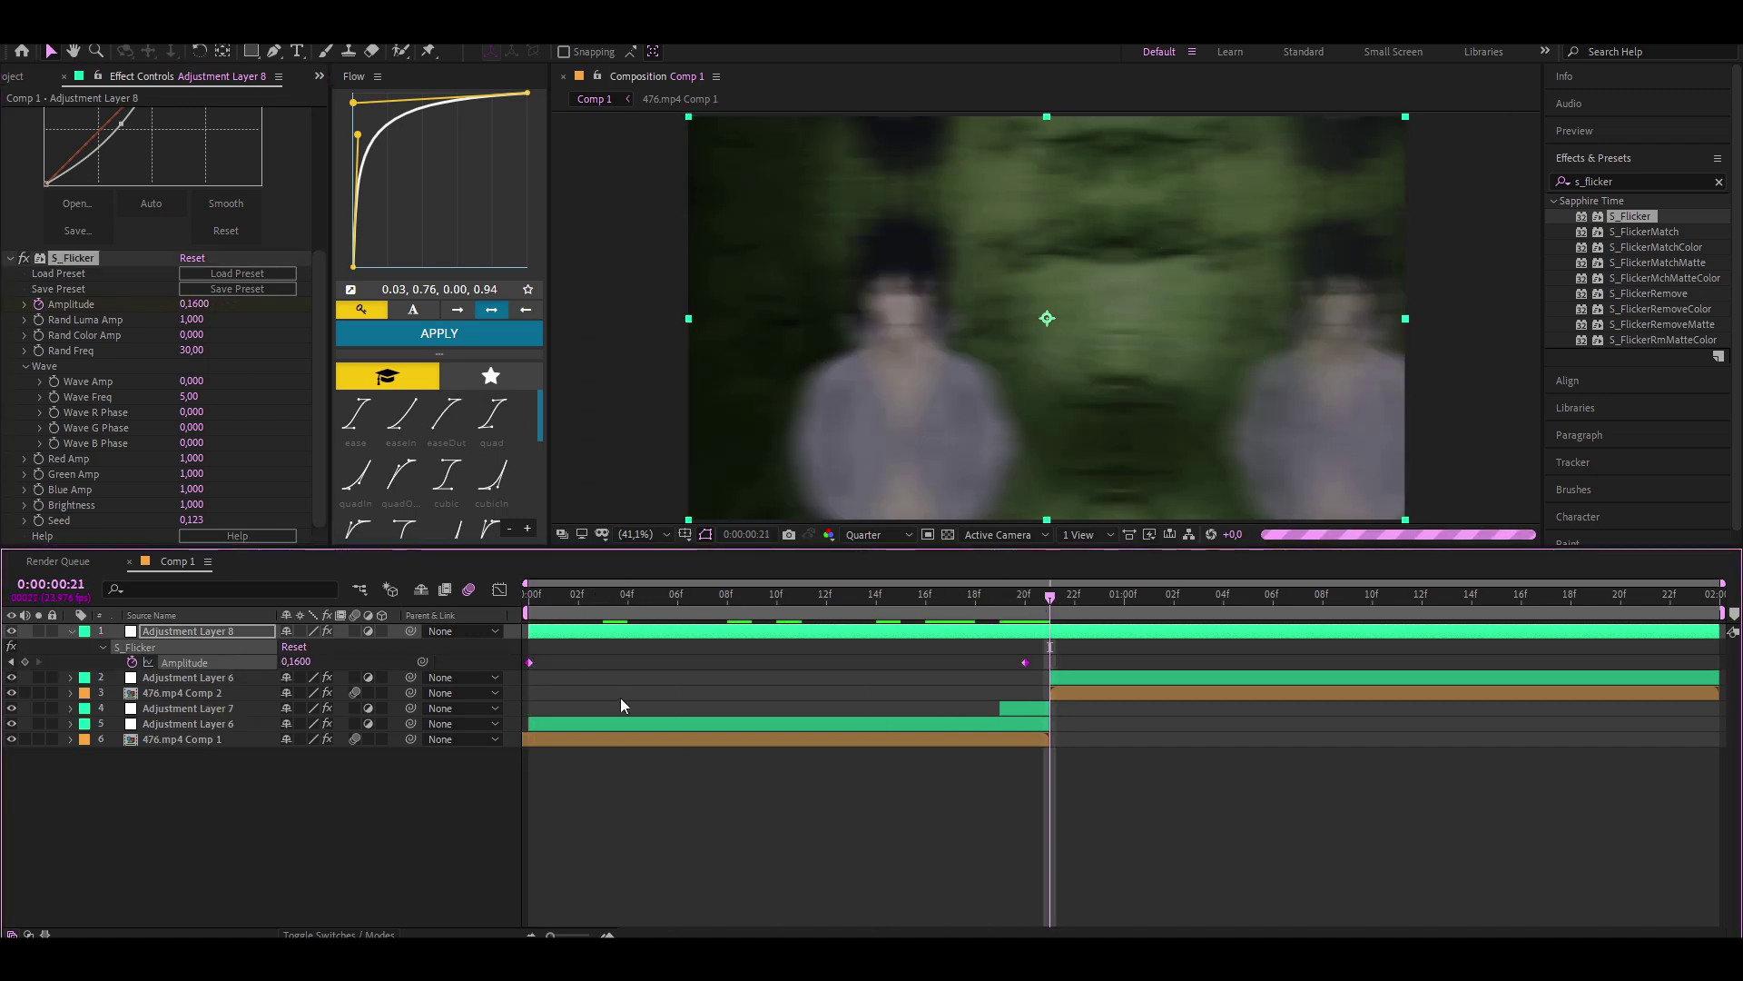
pyautogui.hotkey('shift', 'F3')
pyautogui.moveTo(618, 641)
pyautogui.mouseDown()
pyautogui.moveTo(547, 785)
pyautogui.moveTo(558, 750)
pyautogui.mouseUp()
pyautogui.moveTo(627, 851); pyautogui.dragTo(538, 831)
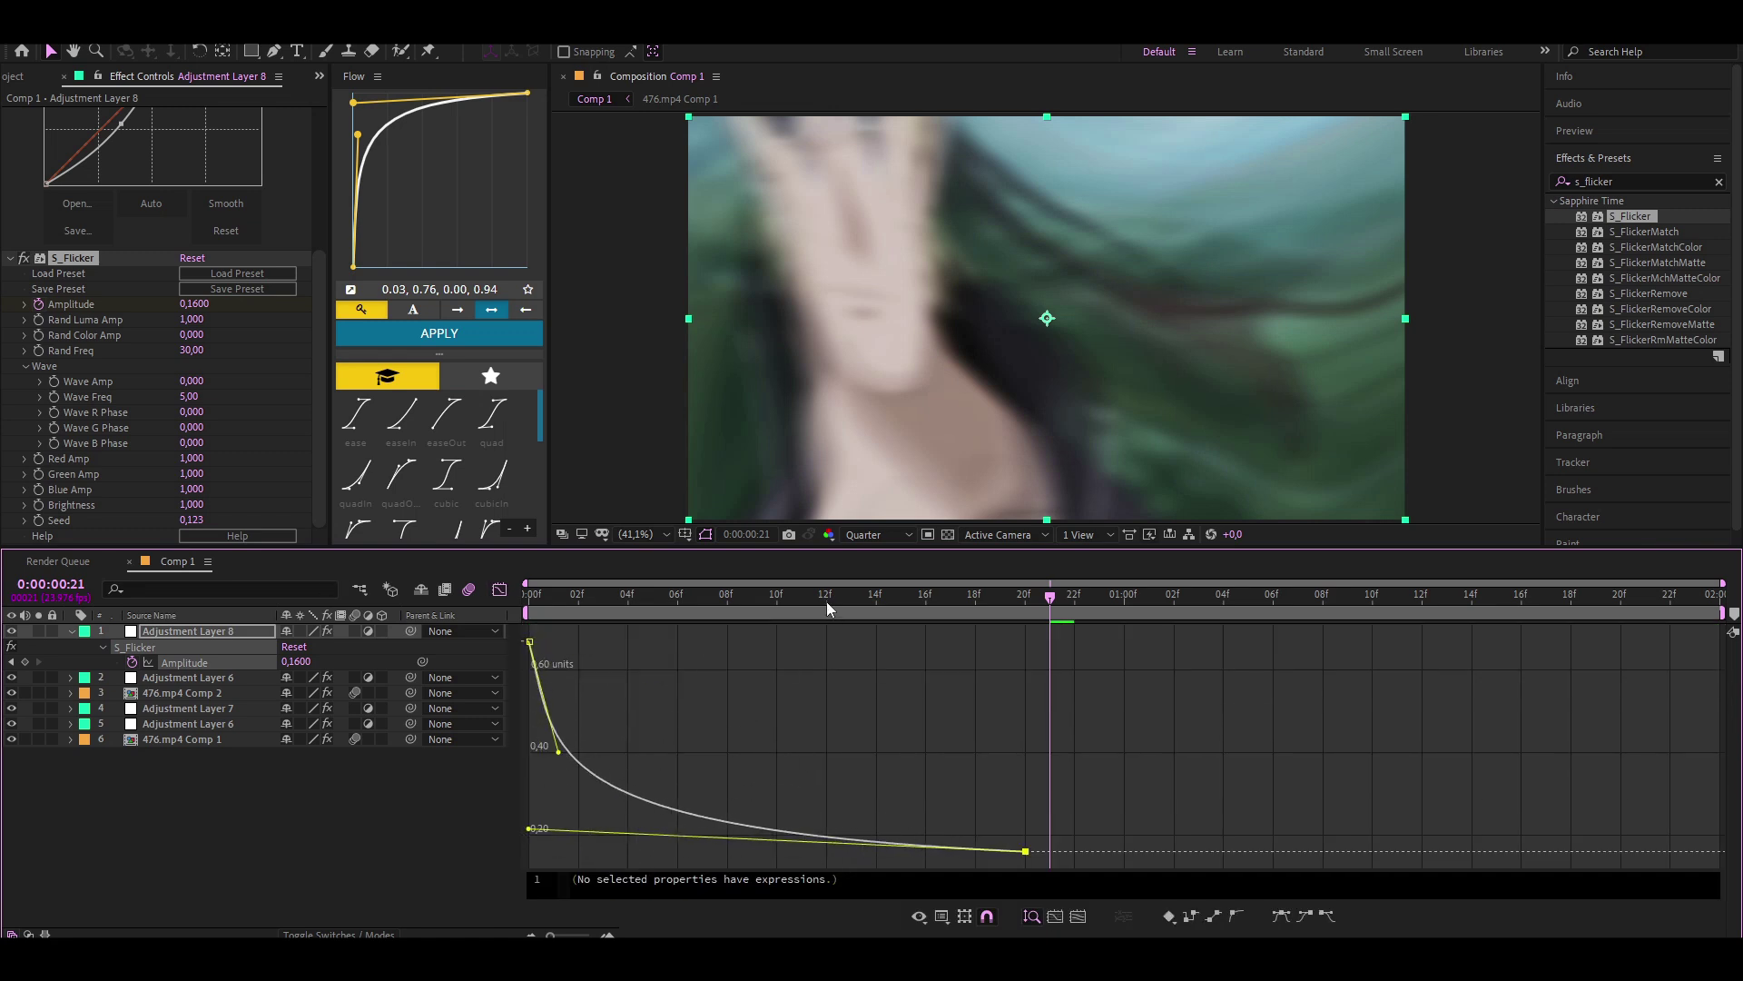
pyautogui.press('space')
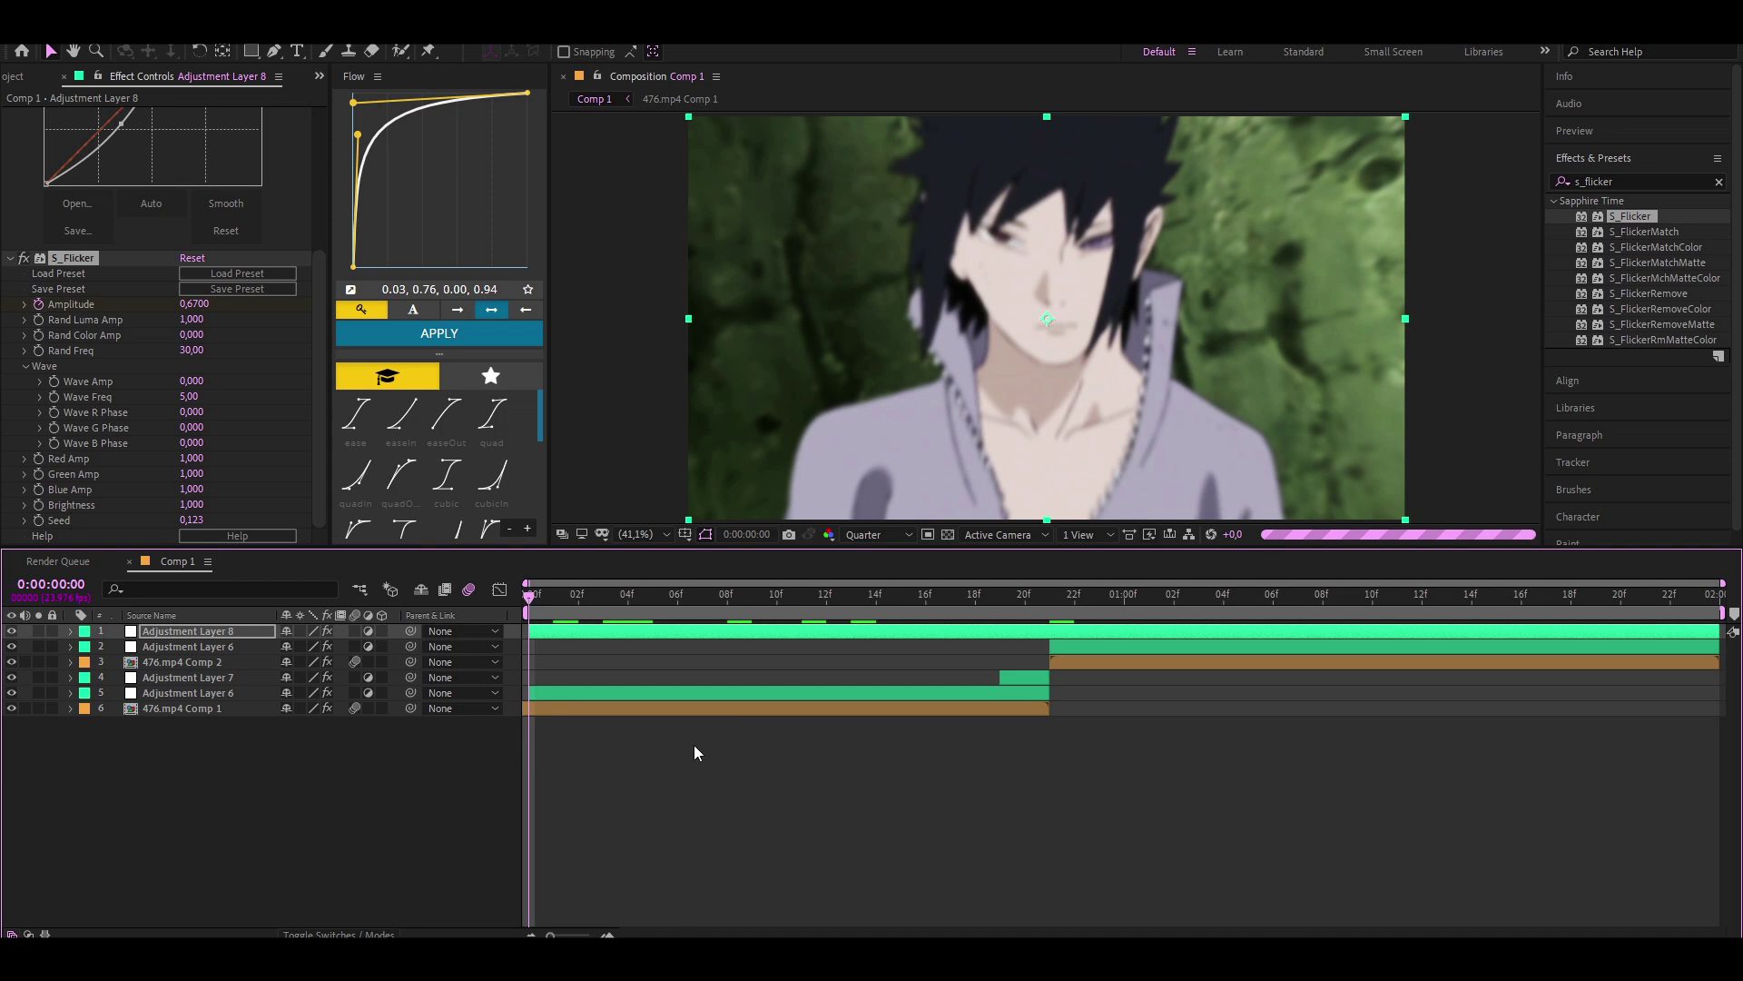
# Soften the Amplitude fall after the second flicker peak near the cut and preview again.
pyautogui.moveTo(199, 304); pyautogui.dragTo(162, 306)
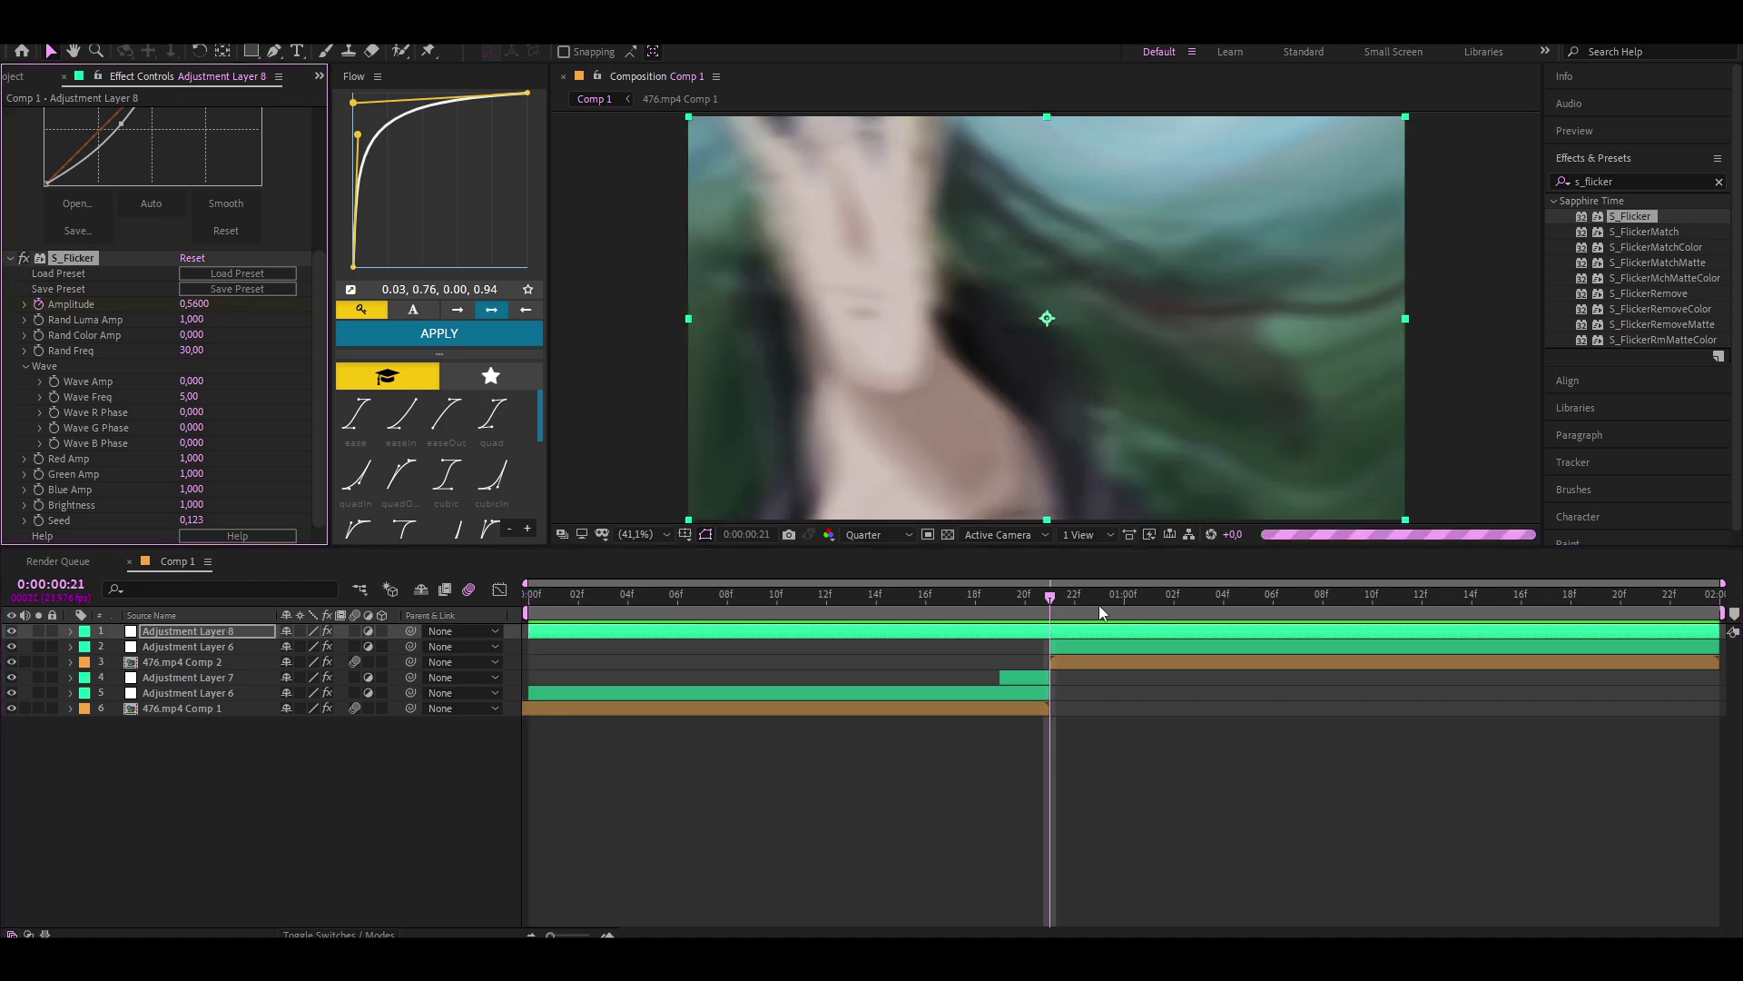
pyautogui.press('u')
pyautogui.hotkey('shift', 'F3')
pyautogui.moveTo(1162, 697)
pyautogui.mouseDown()
pyautogui.moveTo(1060, 706)
pyautogui.moveTo(1198, 846)
pyautogui.moveTo(1068, 839)
pyautogui.mouseUp()
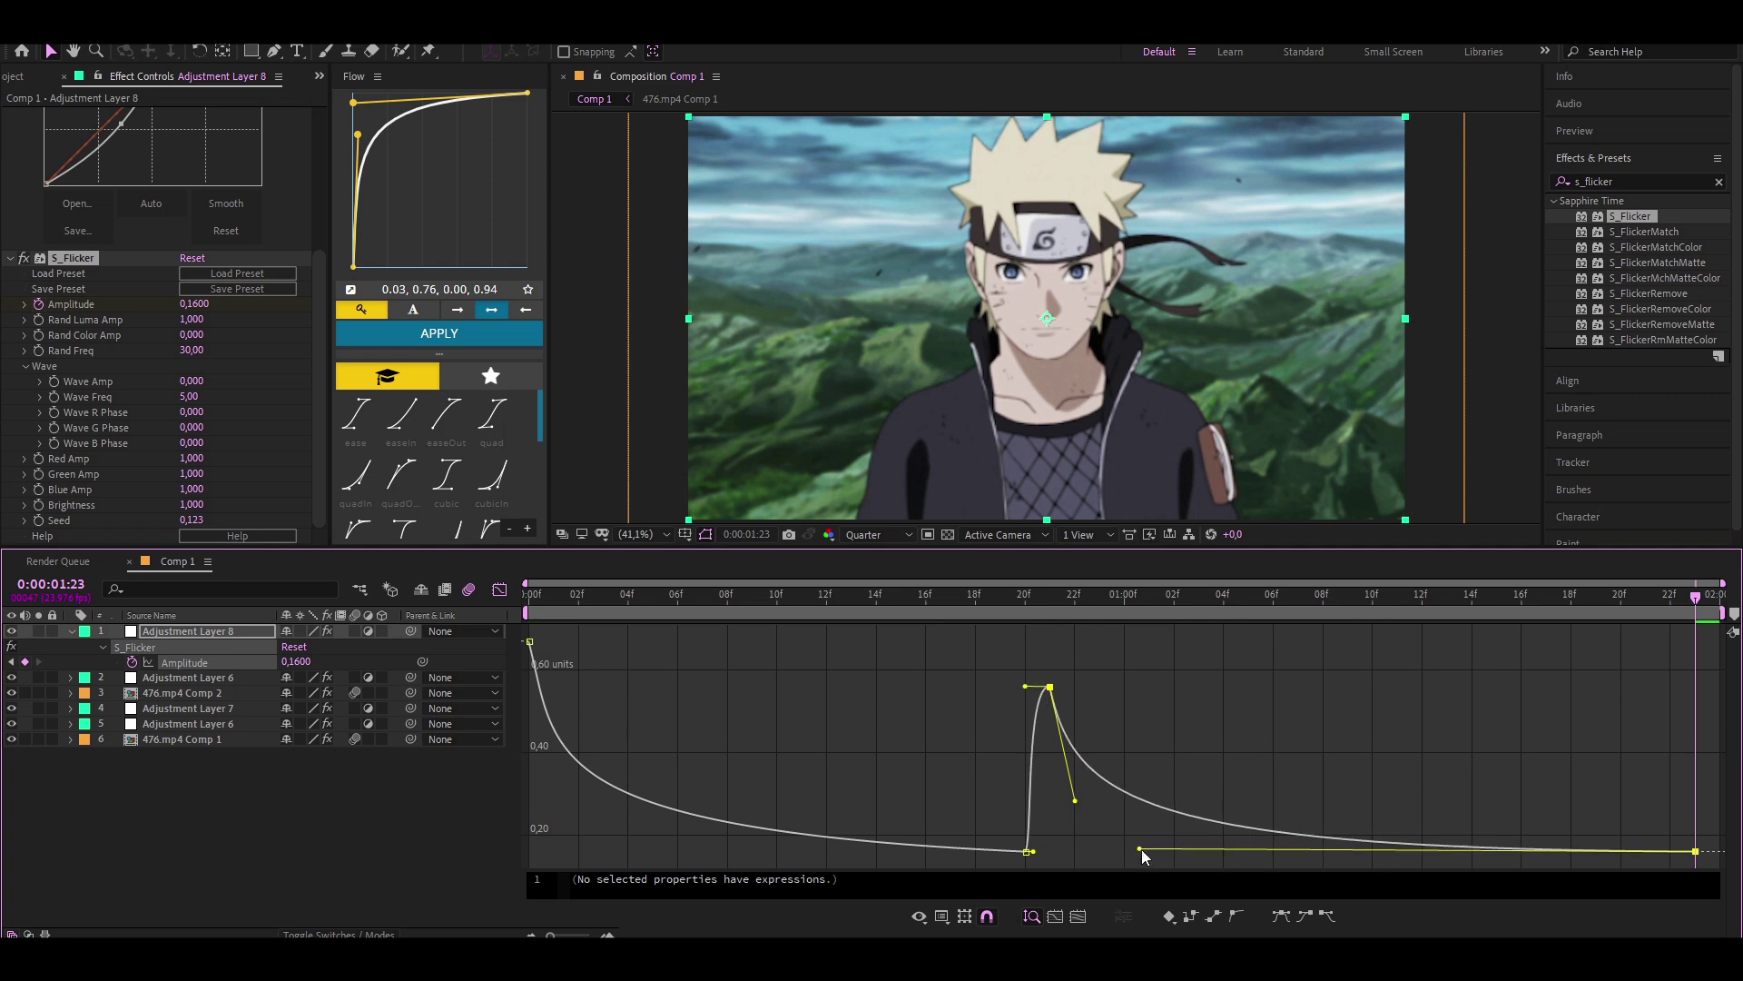
pyautogui.press('space')
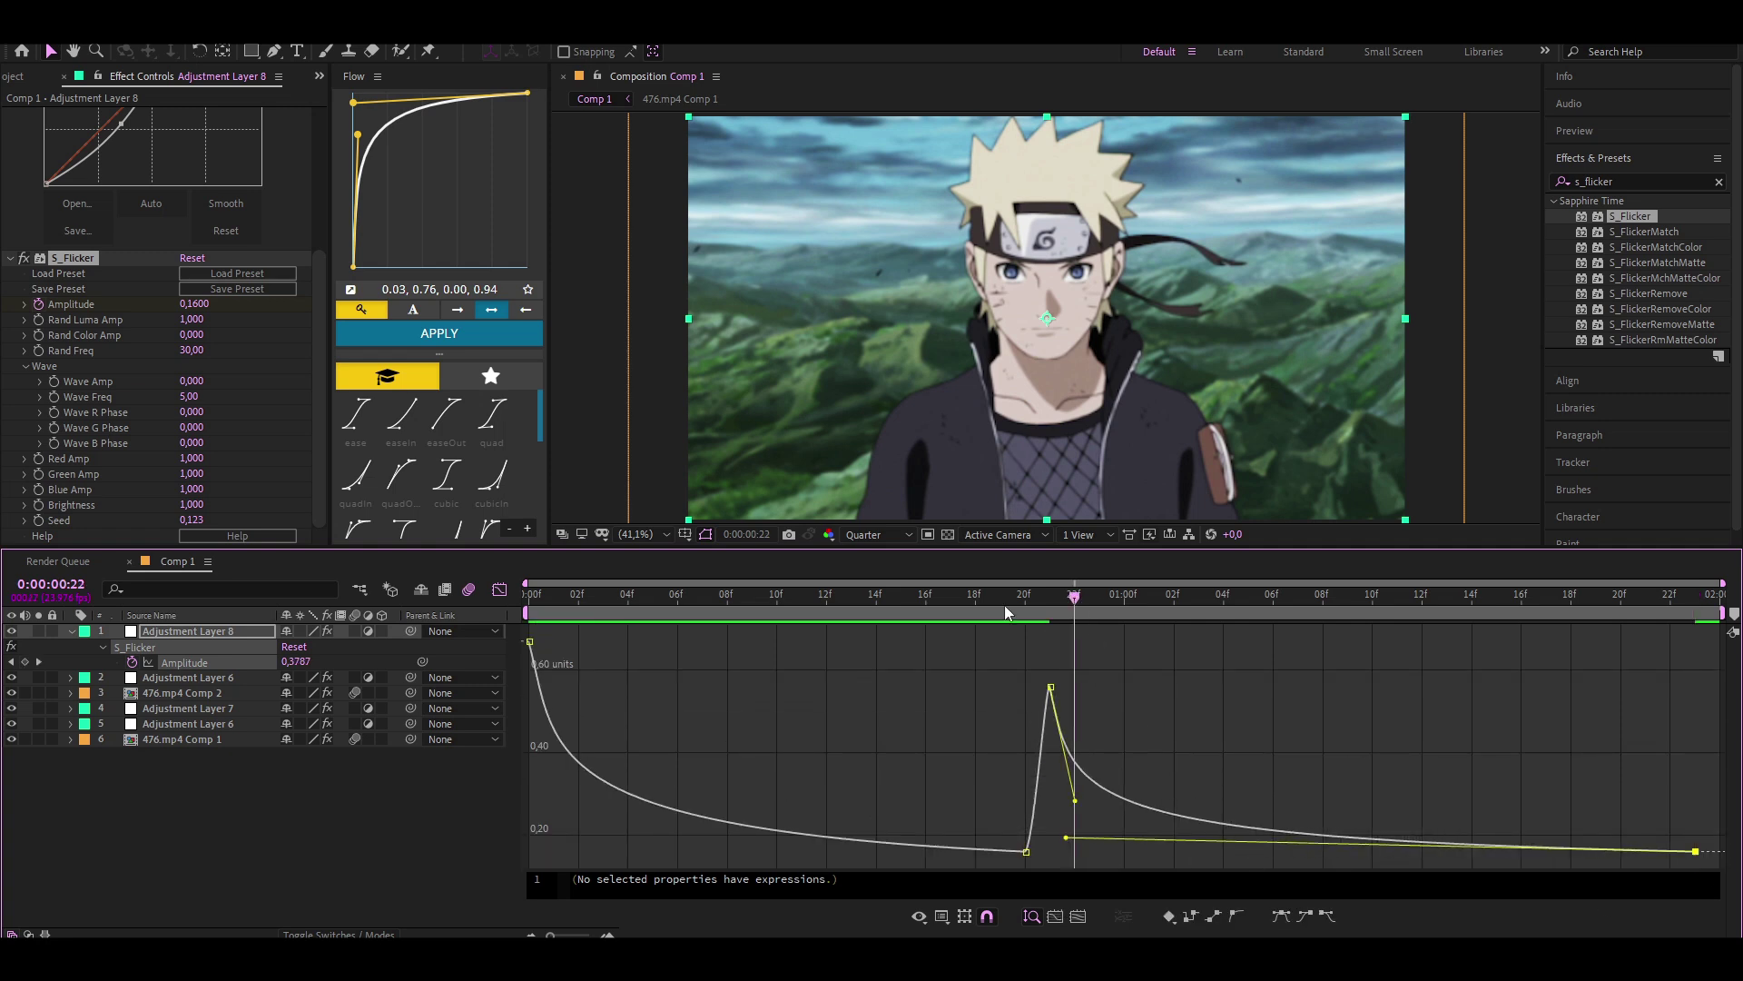
pyautogui.hotkey('shift', 'F3')
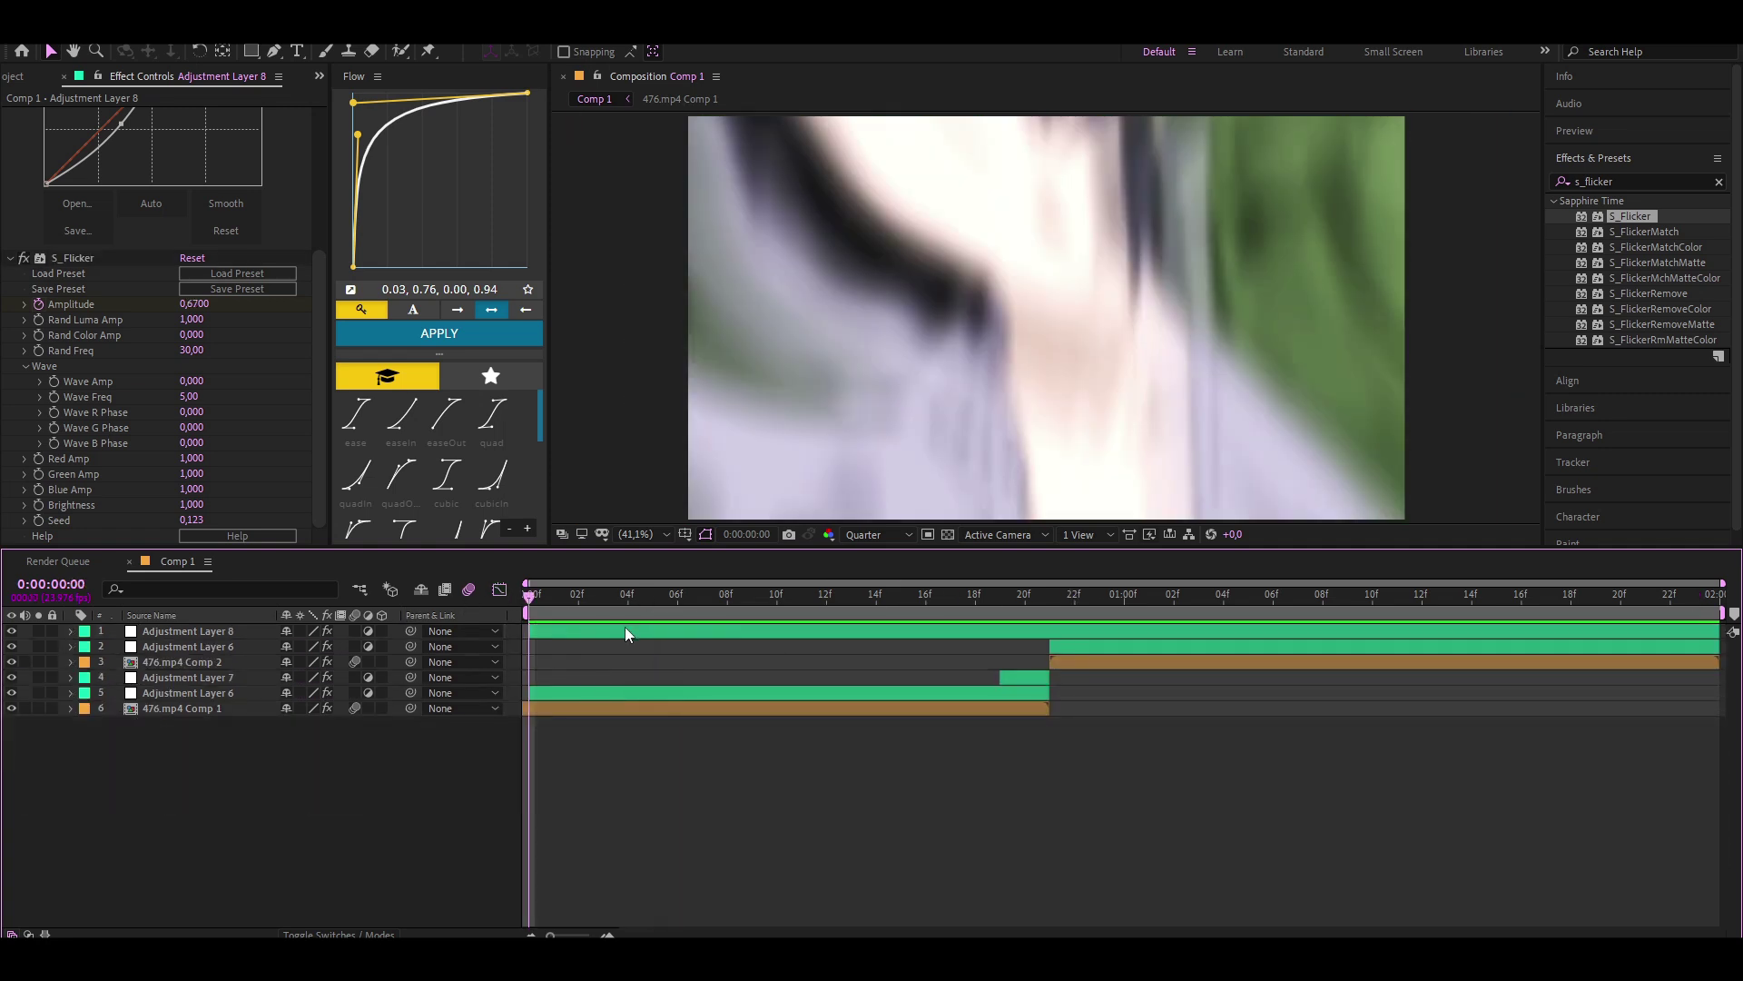
pyautogui.click(621, 707)
# Pre-compose all six layers into Pre-comp 1.
pyautogui.keyDown('shift'); pyautogui.click(661, 628); pyautogui.keyUp('shift')
pyautogui.rightClick(661, 628)
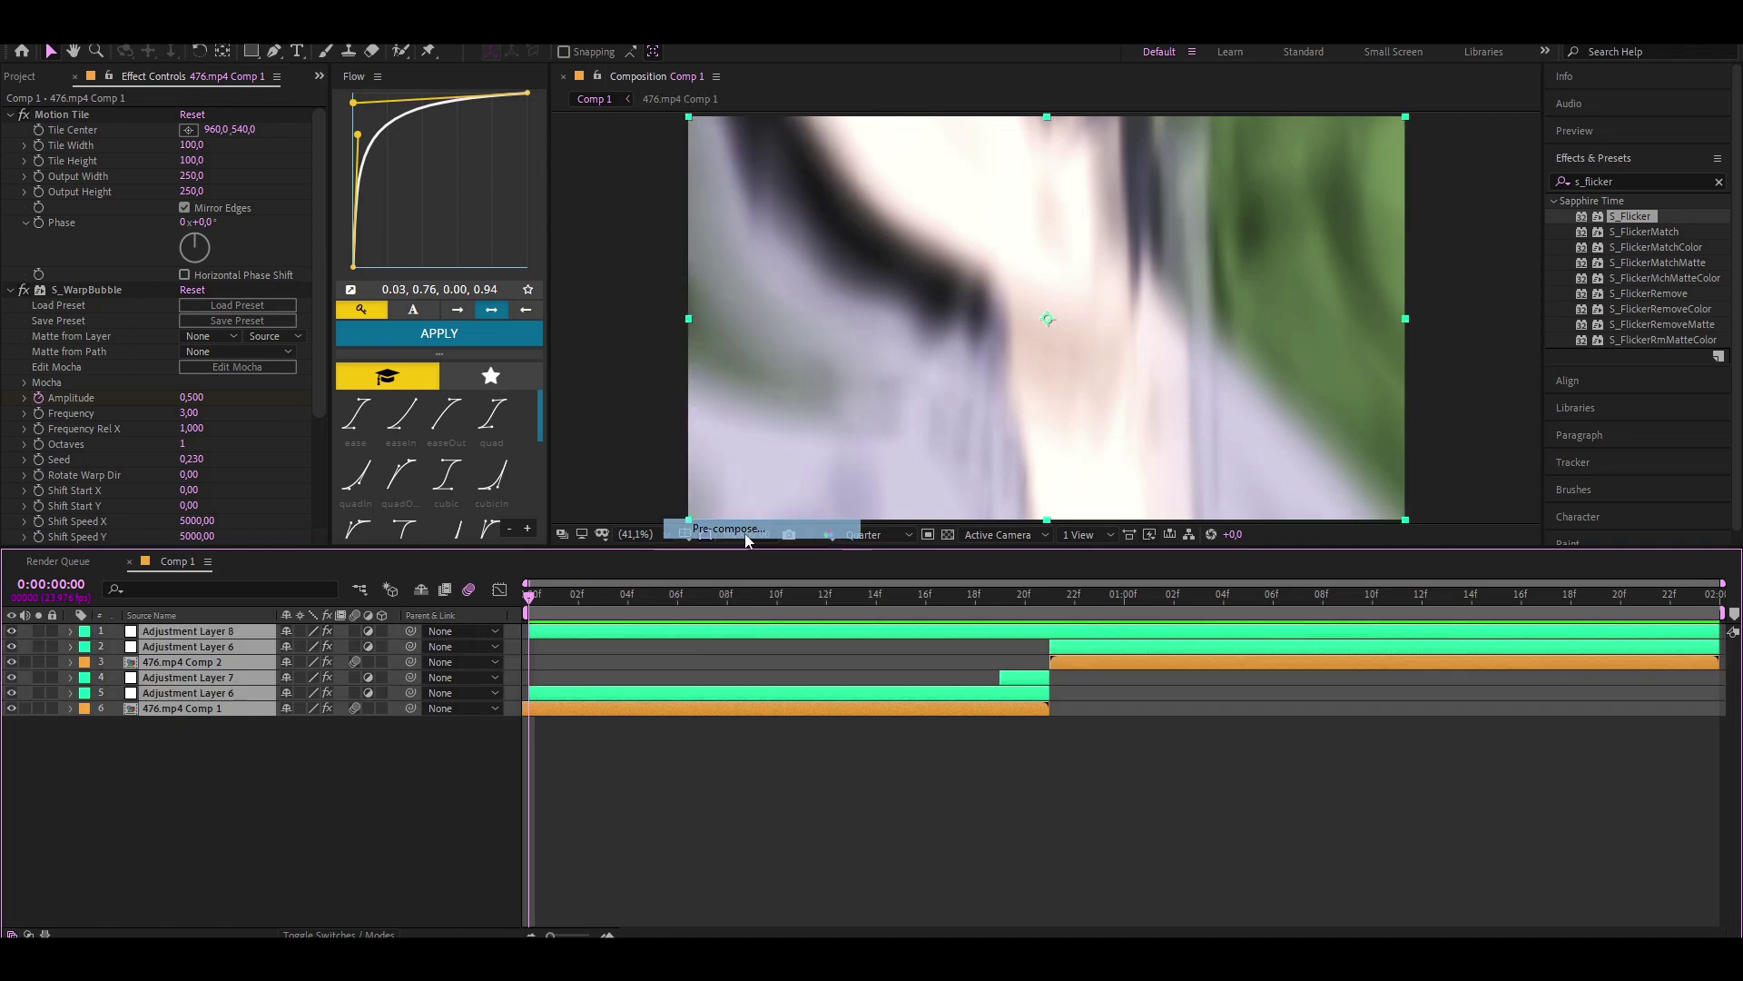
pyautogui.click(731, 525)
pyautogui.click(942, 590)
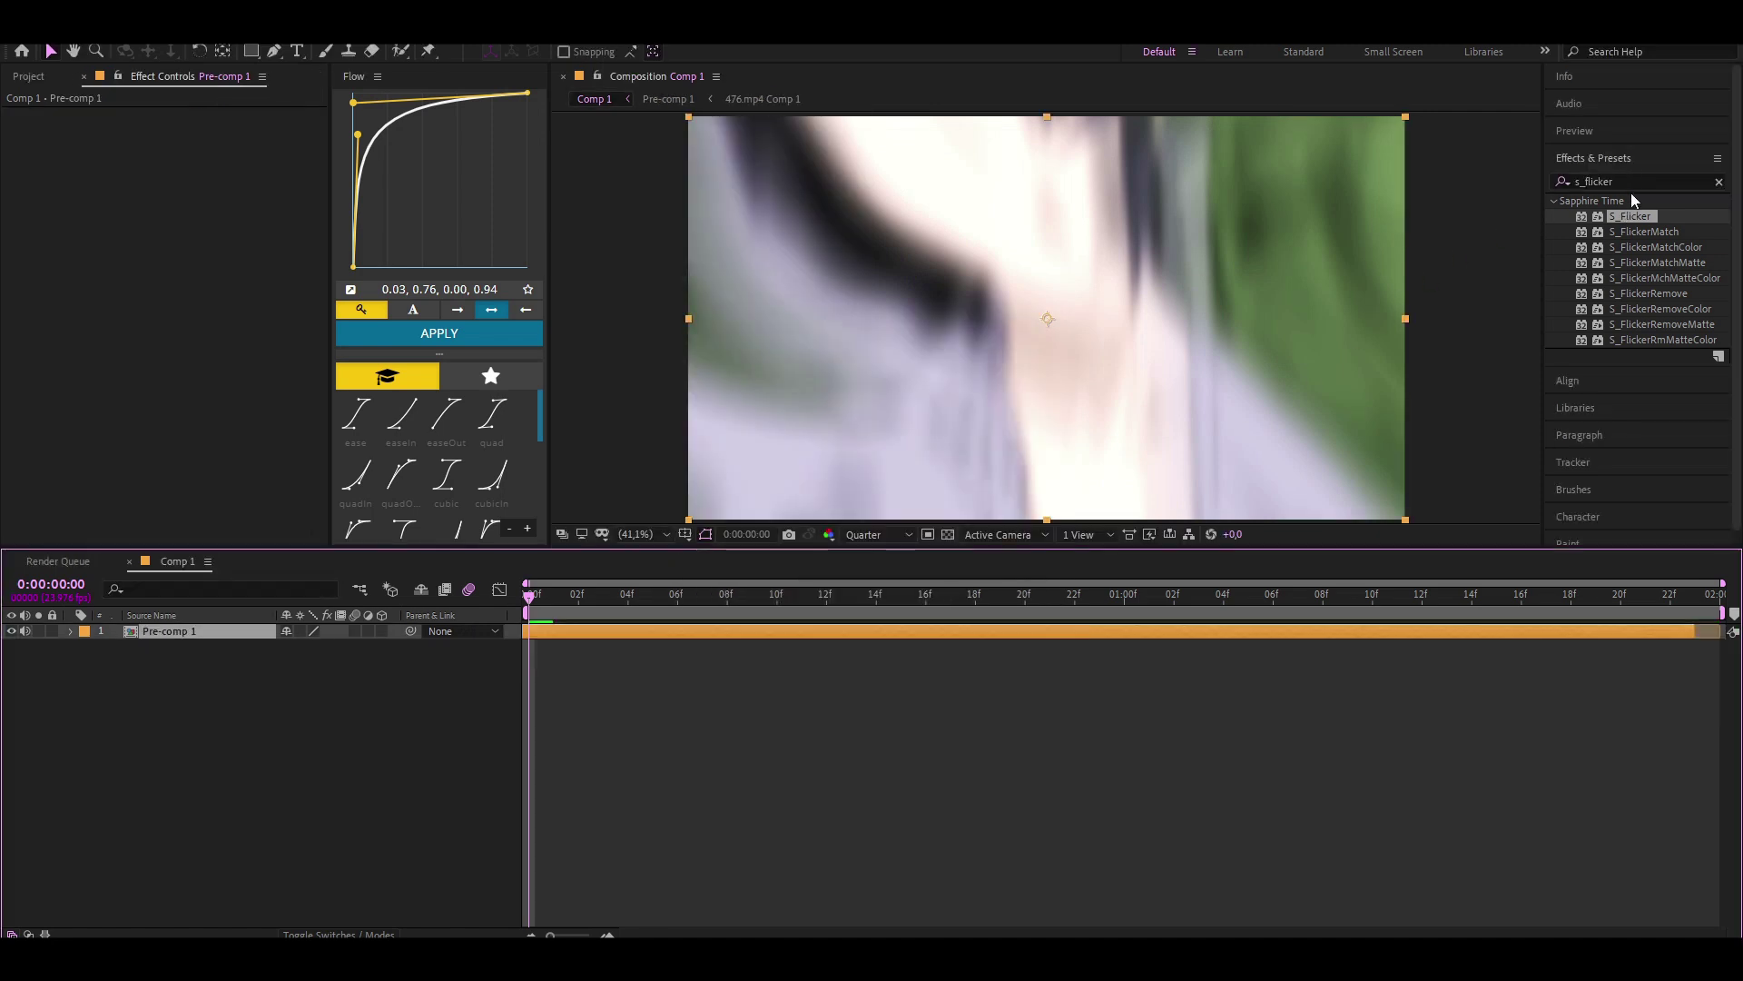
# Apply RSMB Pro to Pre-comp 1 with Main_BG Sensitivity 100 and preview the transition.
pyautogui.click(1598, 182)
pyautogui.write('rsmb')
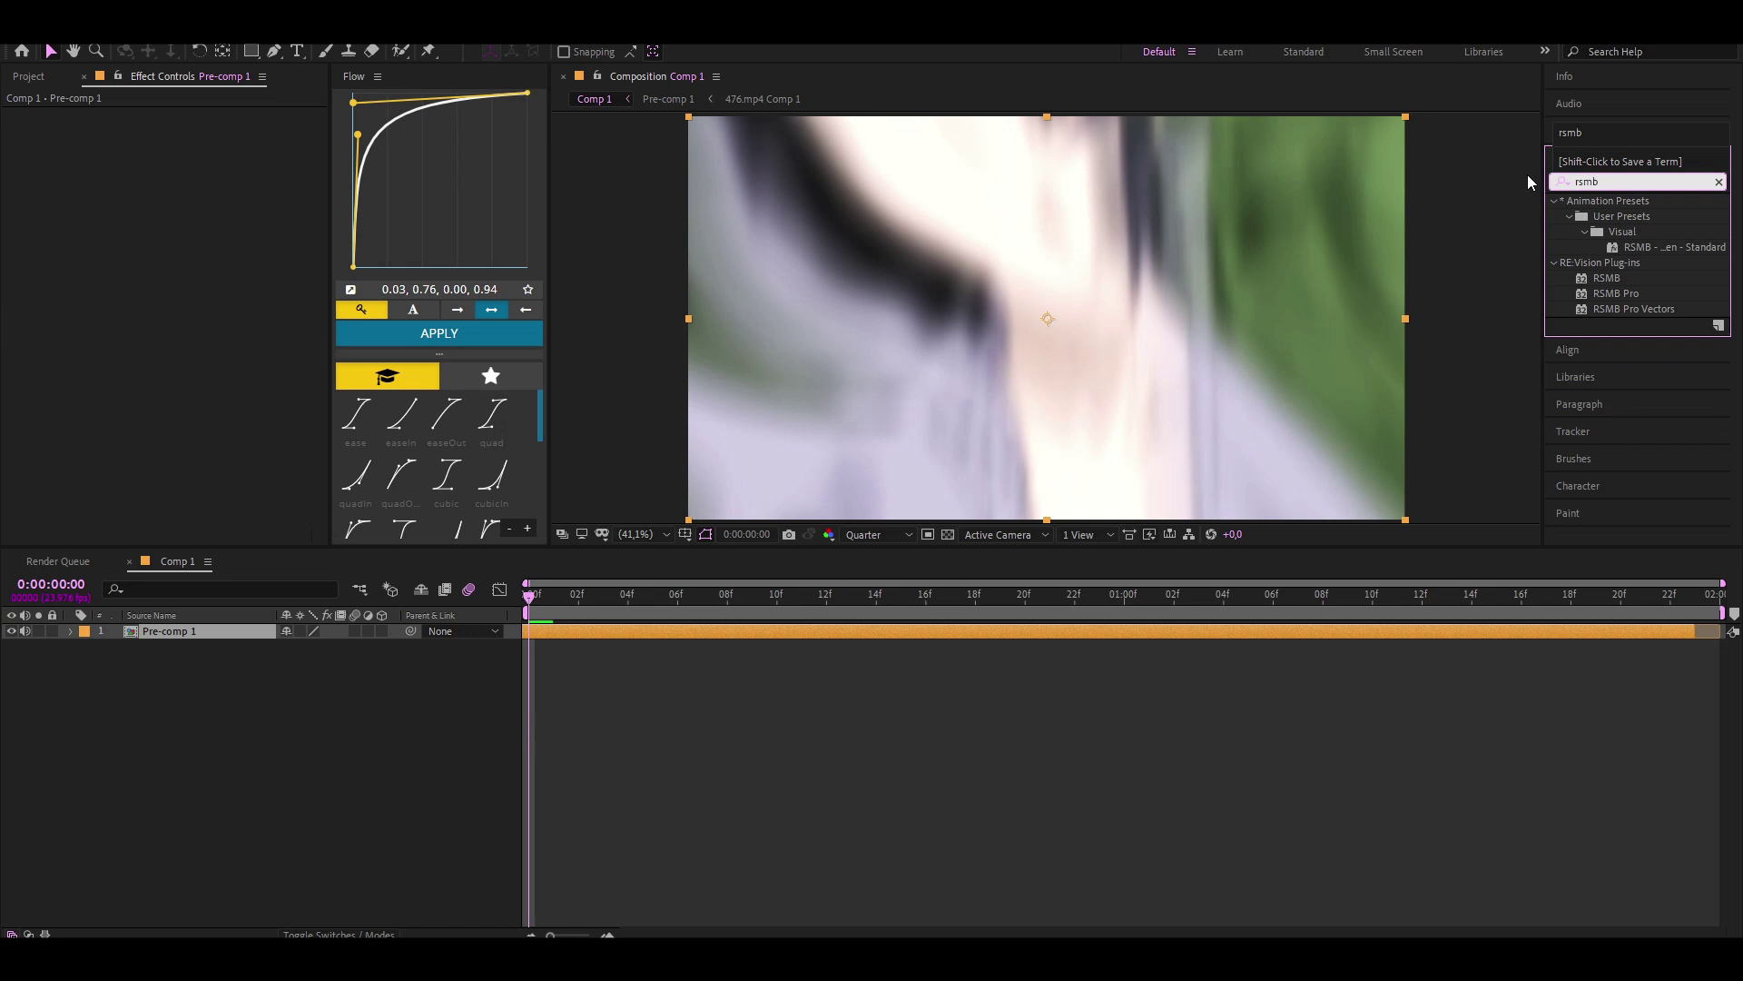
pyautogui.moveTo(1616, 294); pyautogui.dragTo(1098, 632)
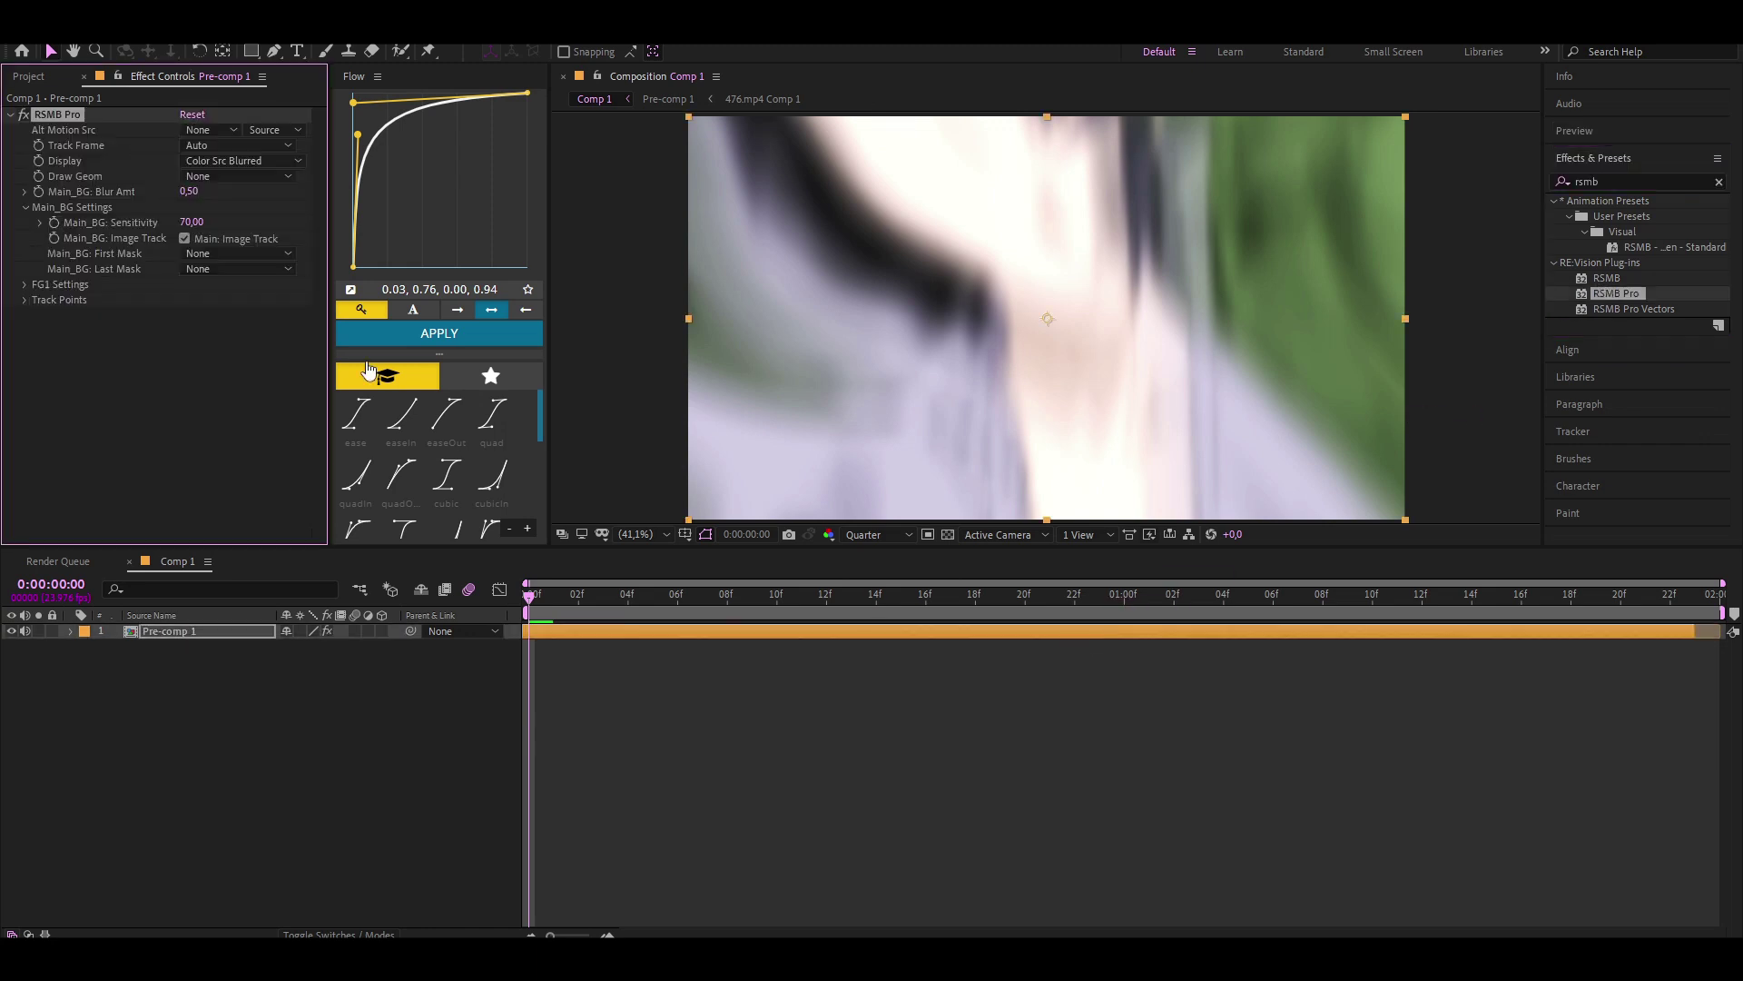
pyautogui.moveTo(185, 222); pyautogui.dragTo(245, 225)
pyautogui.click(667, 739)
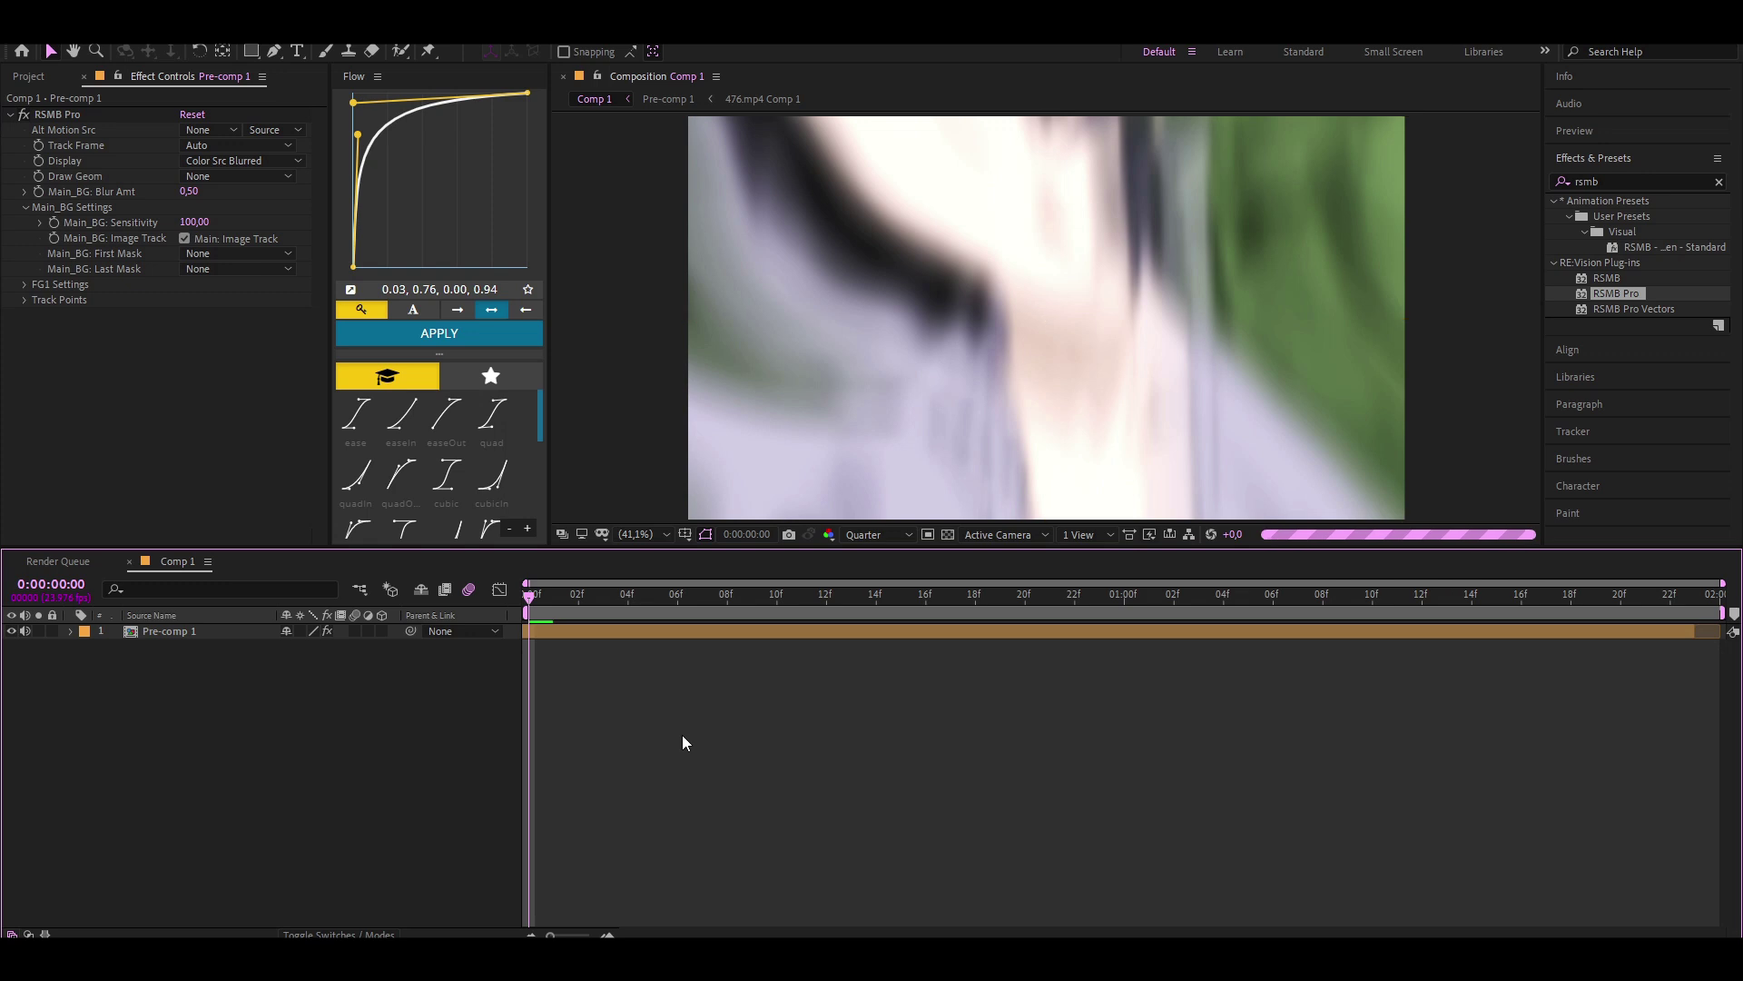
pyautogui.press('space')
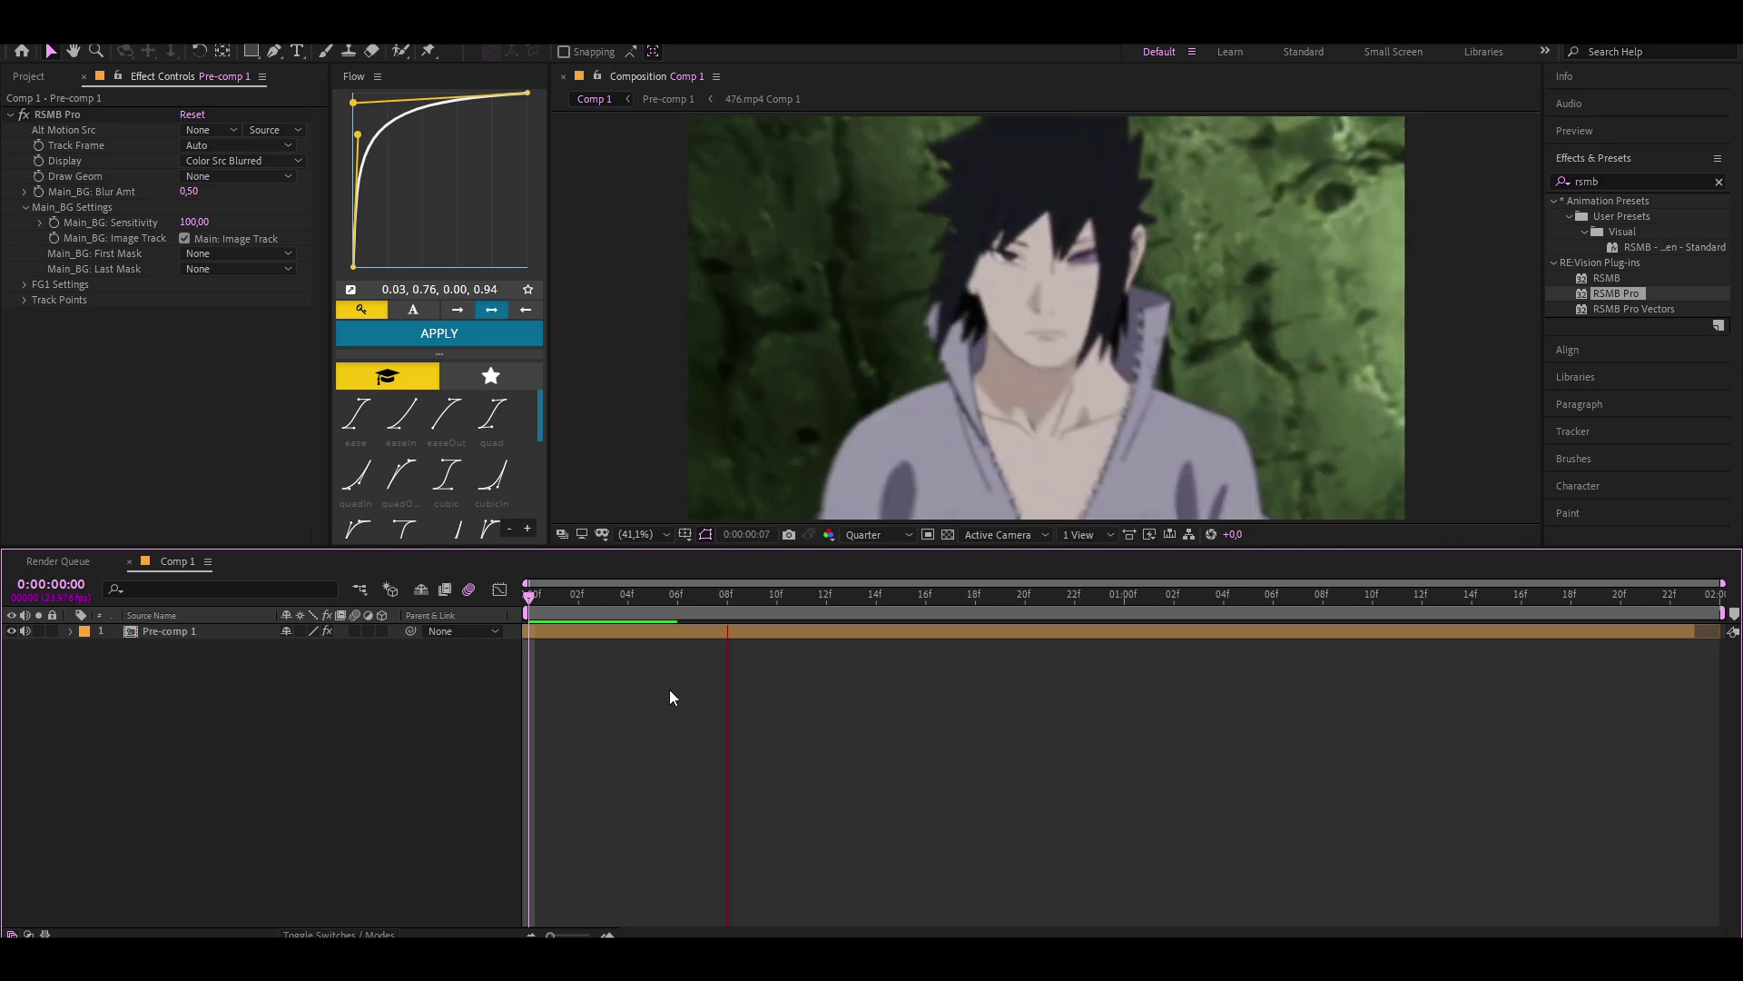